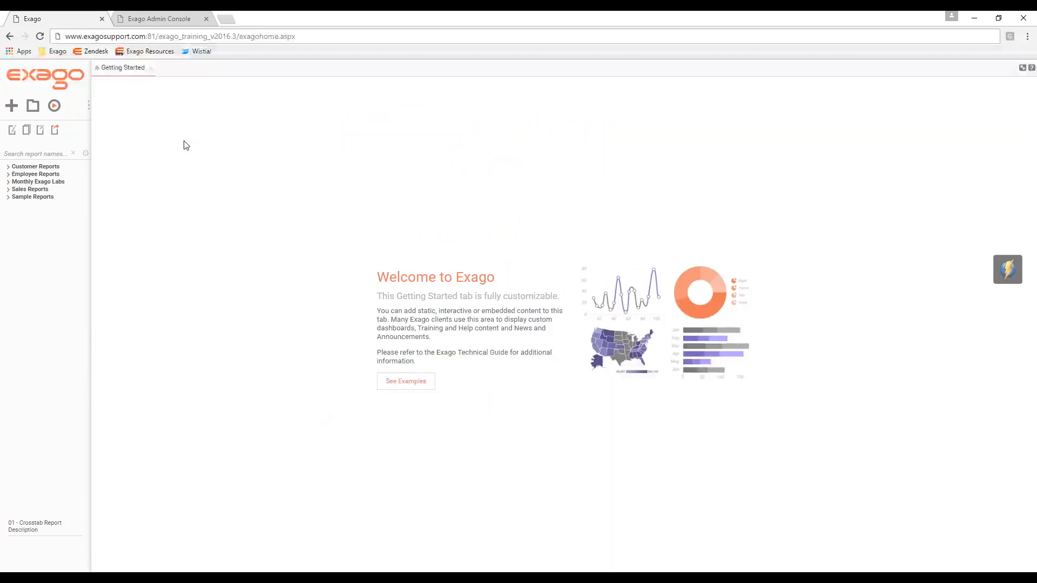
- Switch to the Exago Admin Console, close the open Objects page, and open the dbo.OrderDetails (OrderDetails_0) data object
click(158, 23)
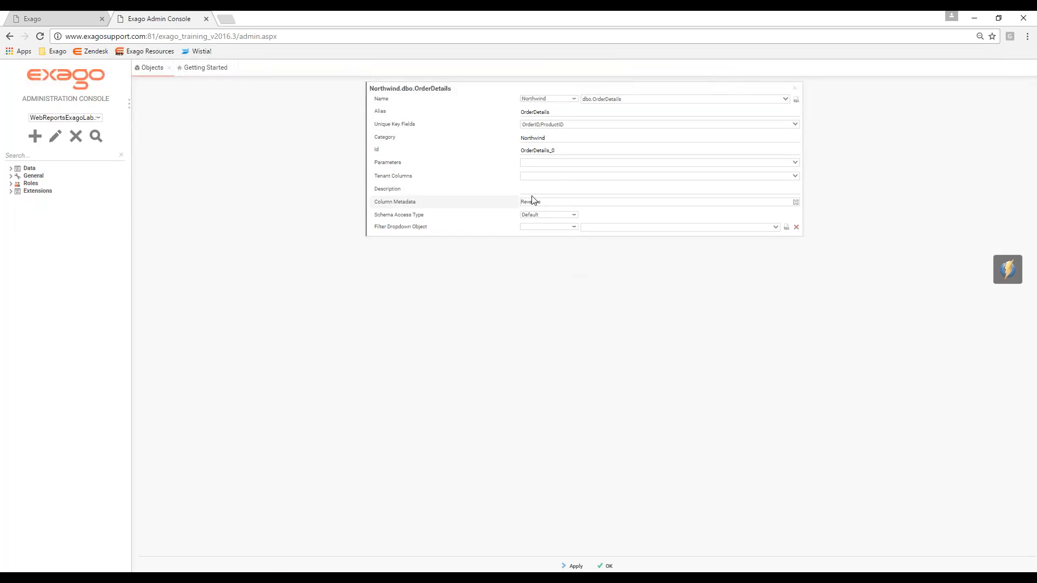
click(169, 68)
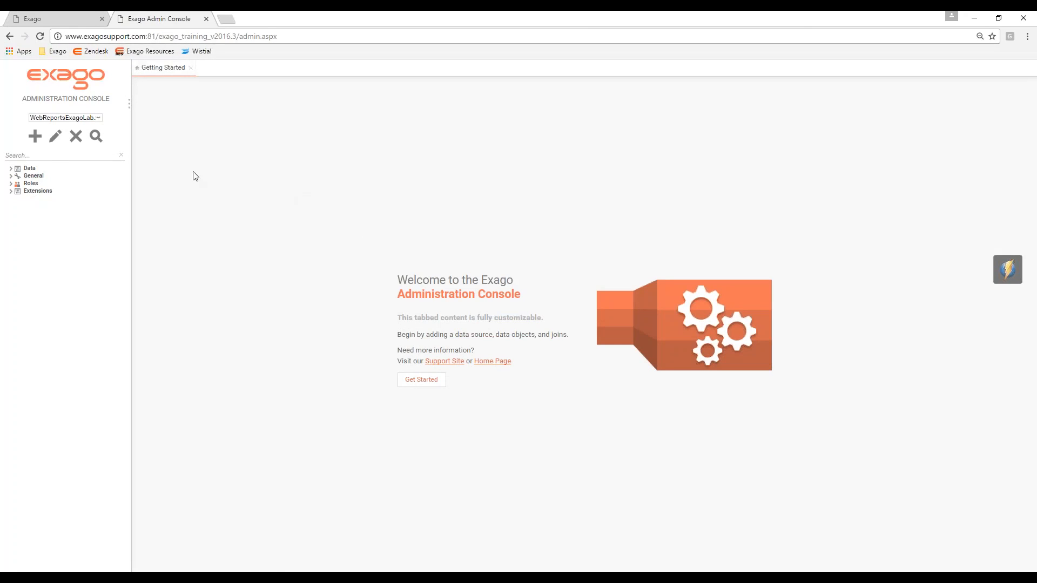
click(32, 169)
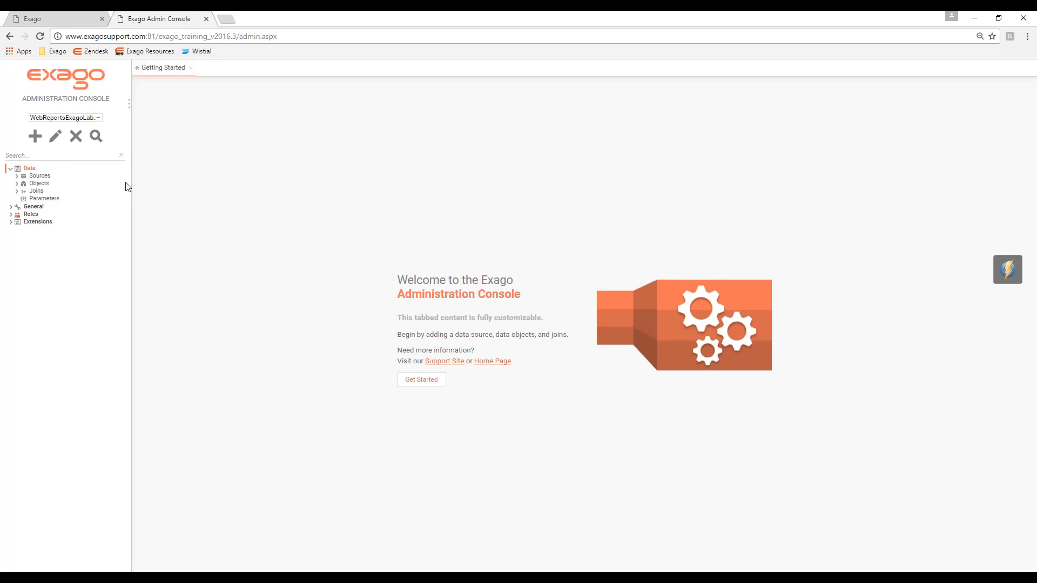
click(38, 184)
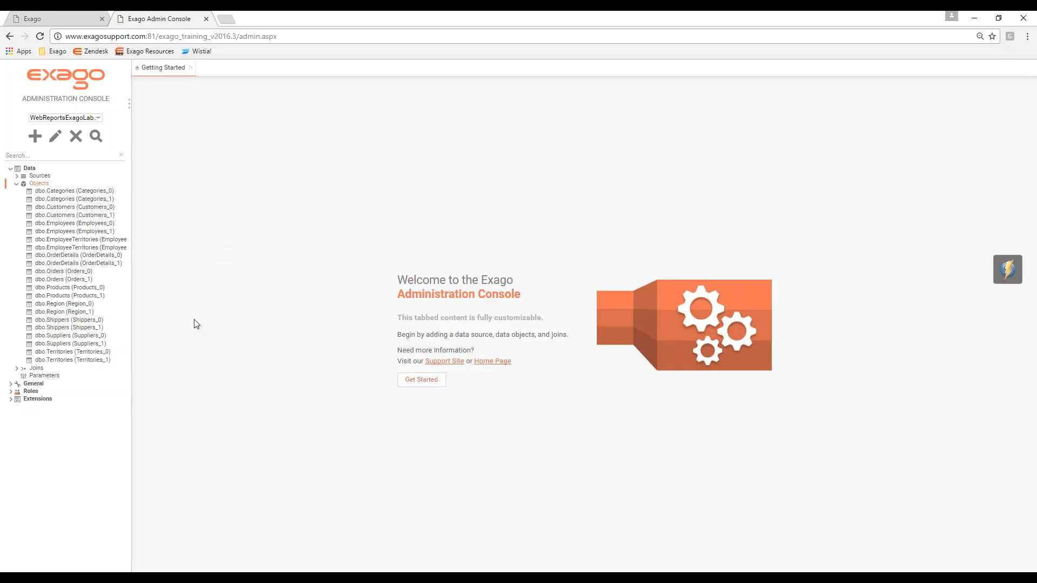
click(85, 256)
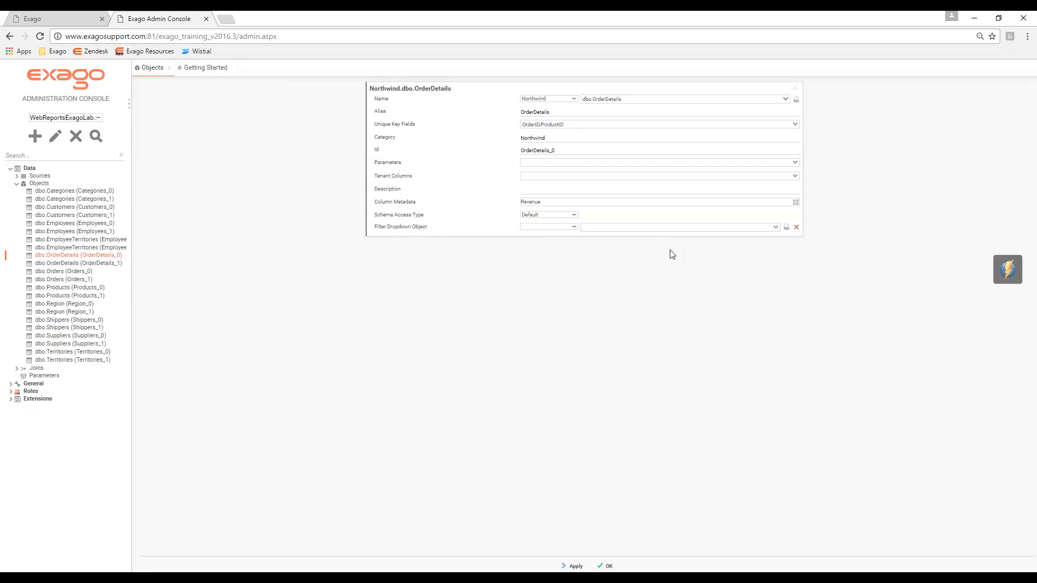
- Remove the Revenue column from the selected columns in the OrderDetails column metadata
click(619, 207)
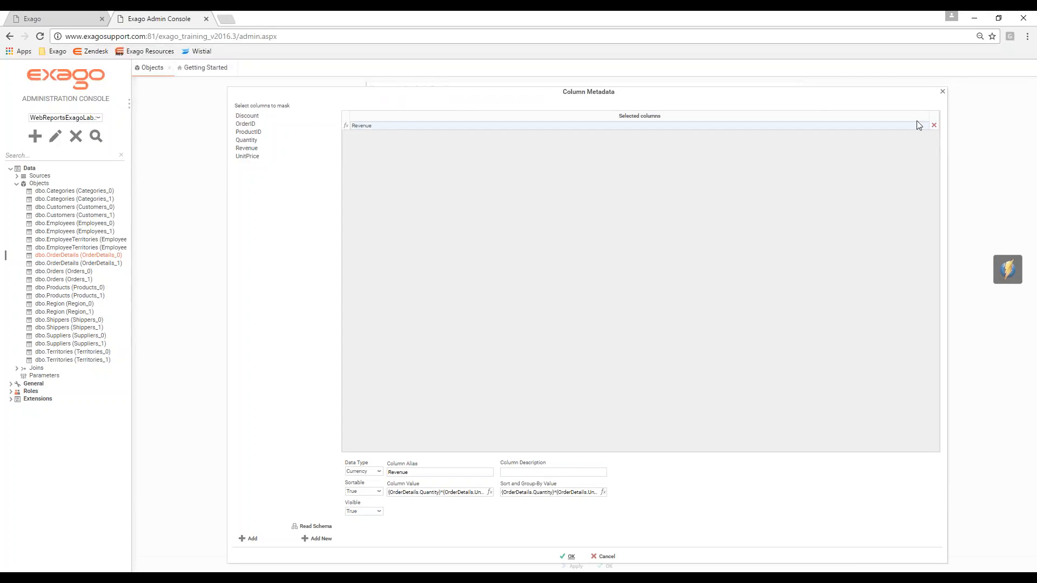
click(934, 125)
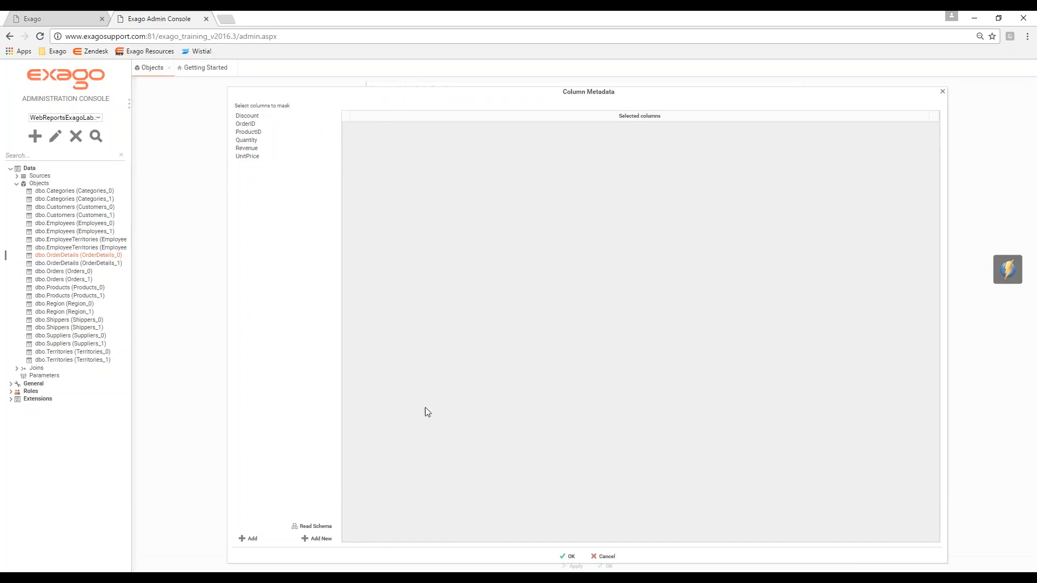
click(318, 539)
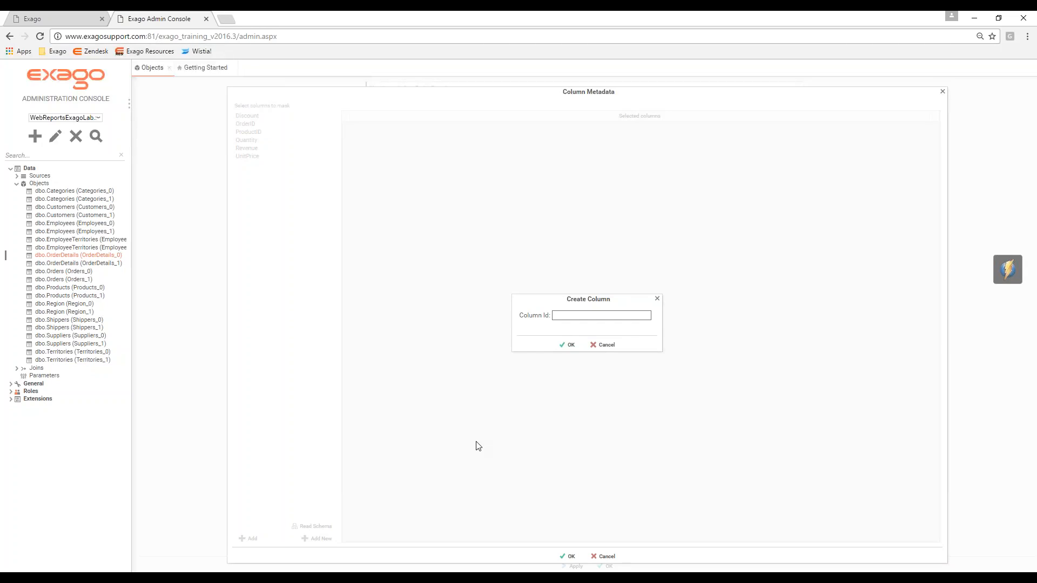
text(Revenue)
click(567, 345)
click(588, 335)
click(604, 345)
- Accept the column metadata change and reopen the OrderDetails column metadata to create a new column with the ID Revenue
click(567, 556)
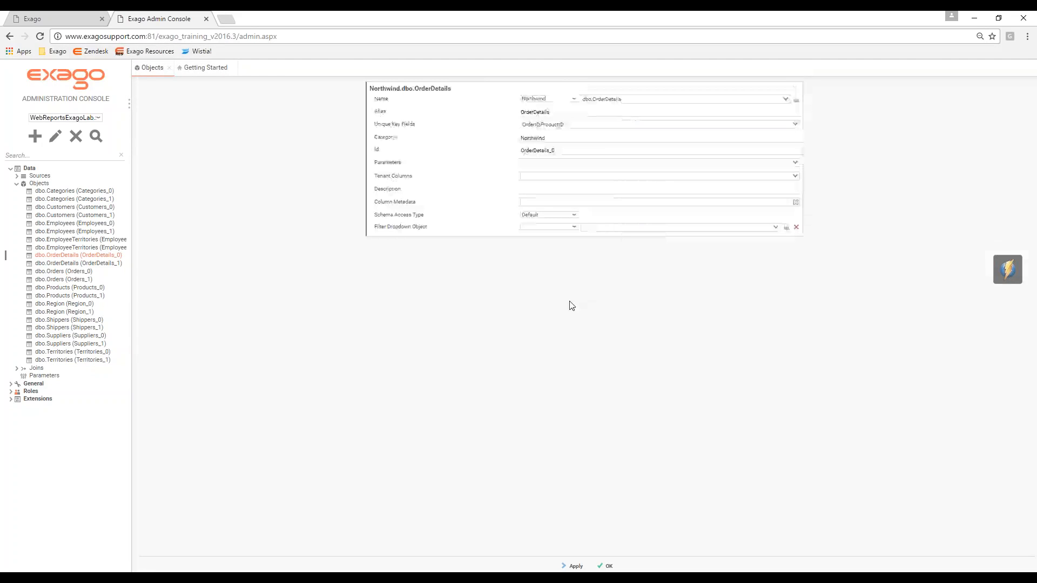
click(547, 203)
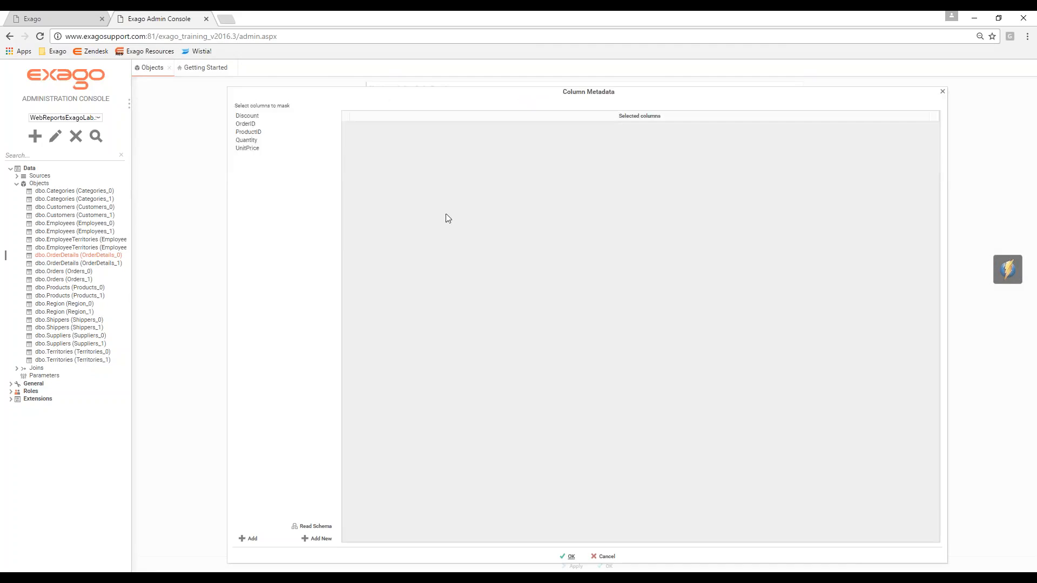
click(317, 538)
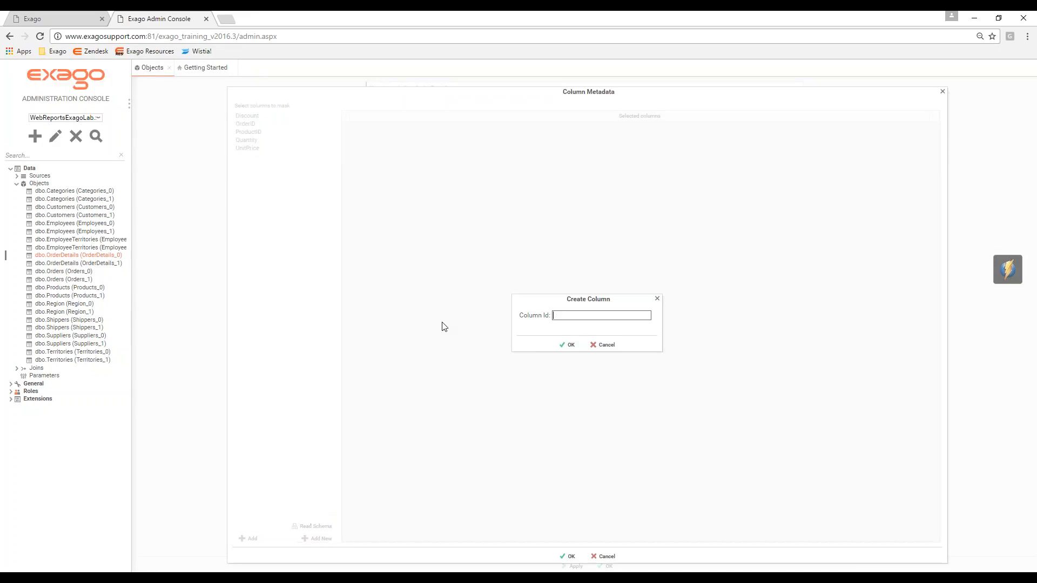
text(Revenue)
click(567, 345)
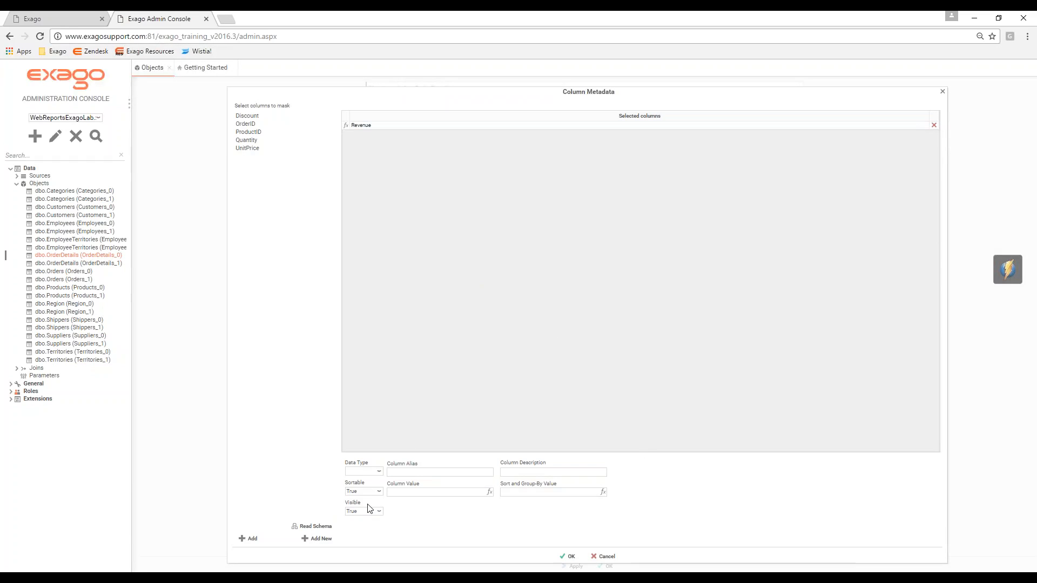
- Set the new column's data type to Currency and its column alias to Revenue
click(378, 472)
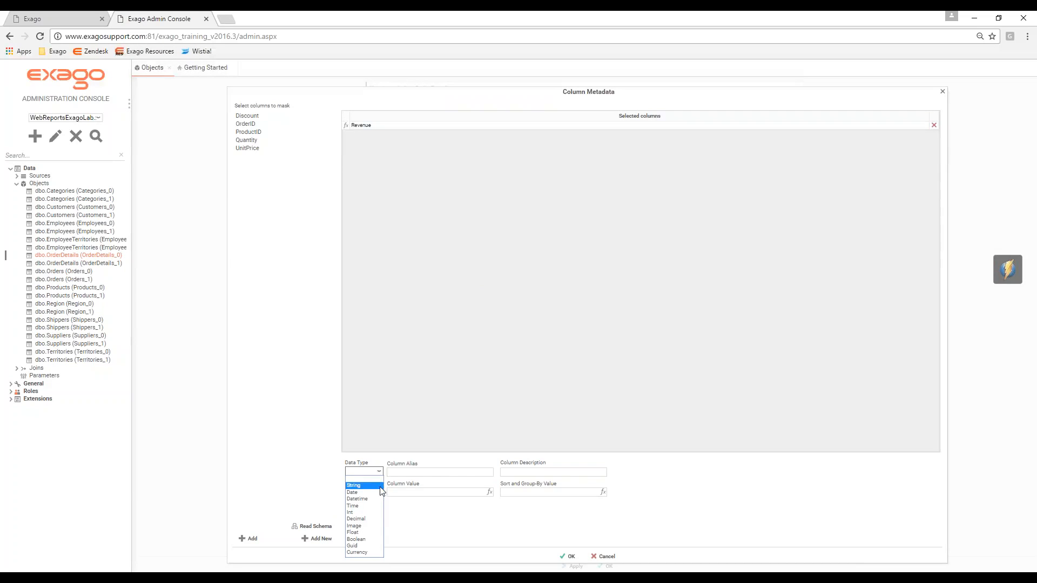
click(380, 552)
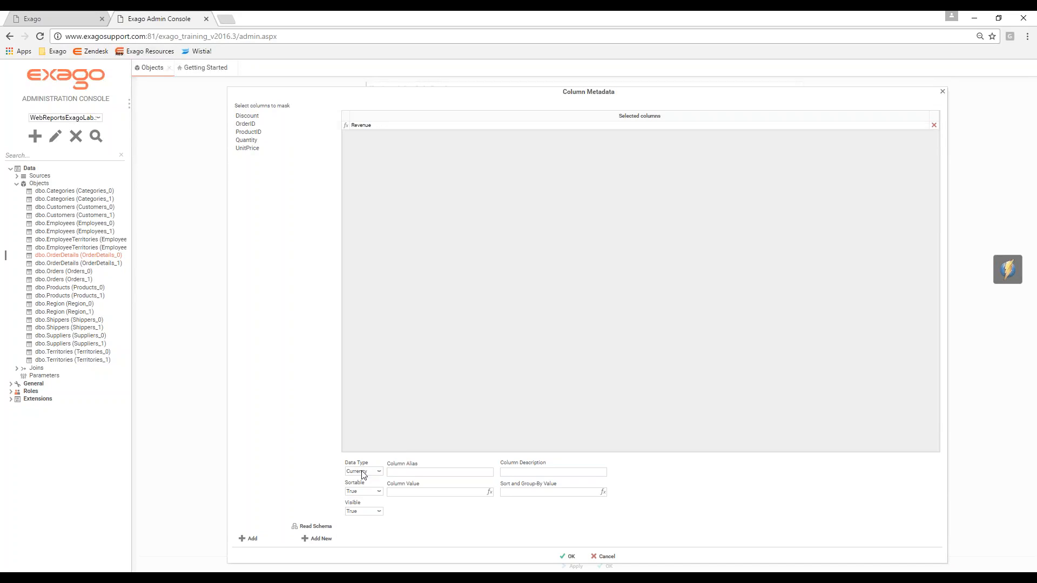
click(404, 471)
text(Revenue)
click(453, 493)
- Build the Revenue column value formula as the OrderDetails Quantity field multiplied by the OrderDetails UnitPrice field
click(489, 492)
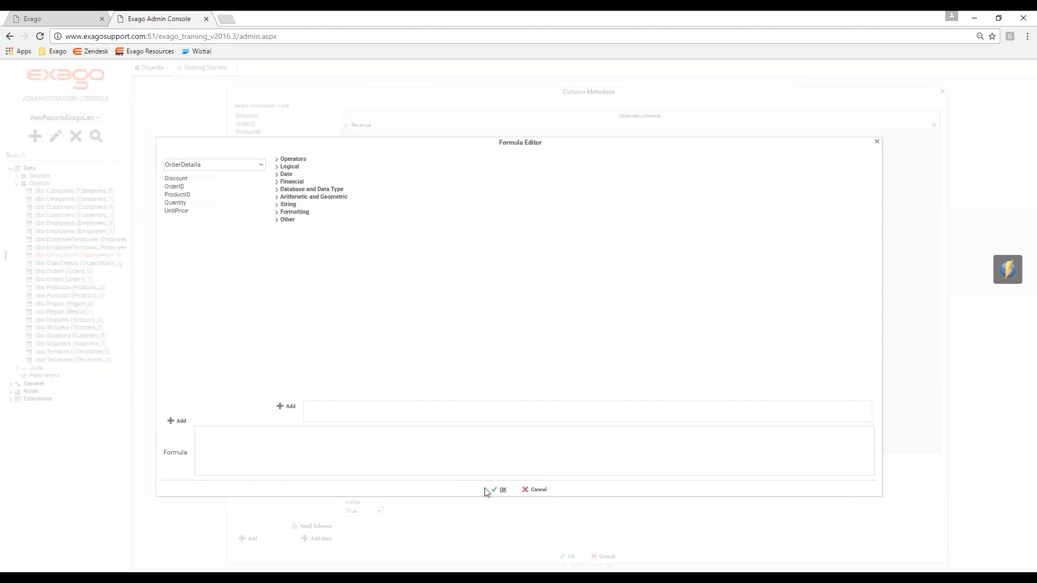
double_click(182, 203)
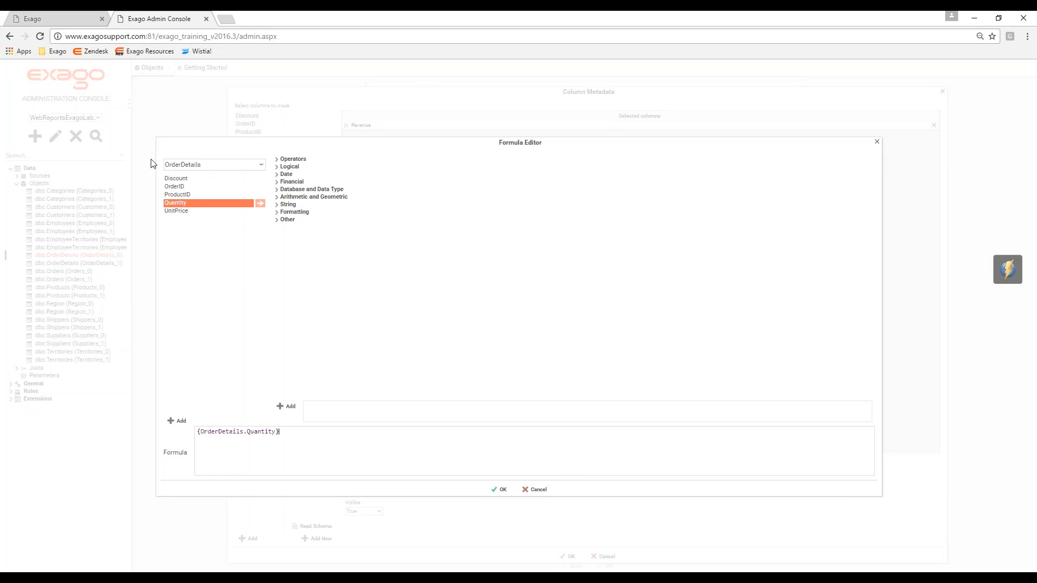
text(*)
double_click(218, 211)
click(496, 489)
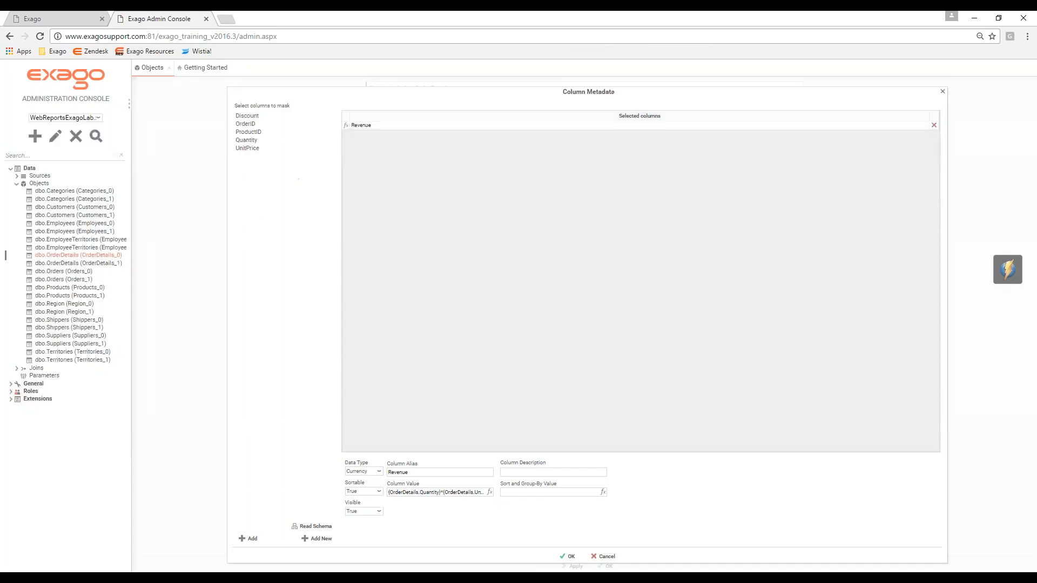
- Copy the column value formula into the Sort and Group-By Value and save the OrderDetails object with its column metadata
triple_click(441, 493)
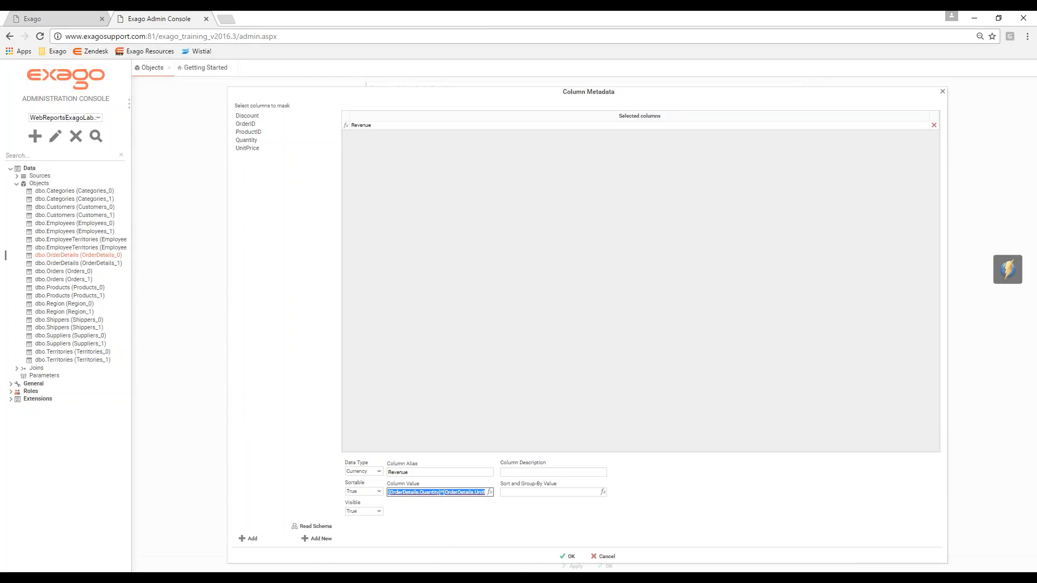
key(ctrl+c)
key(Tab)
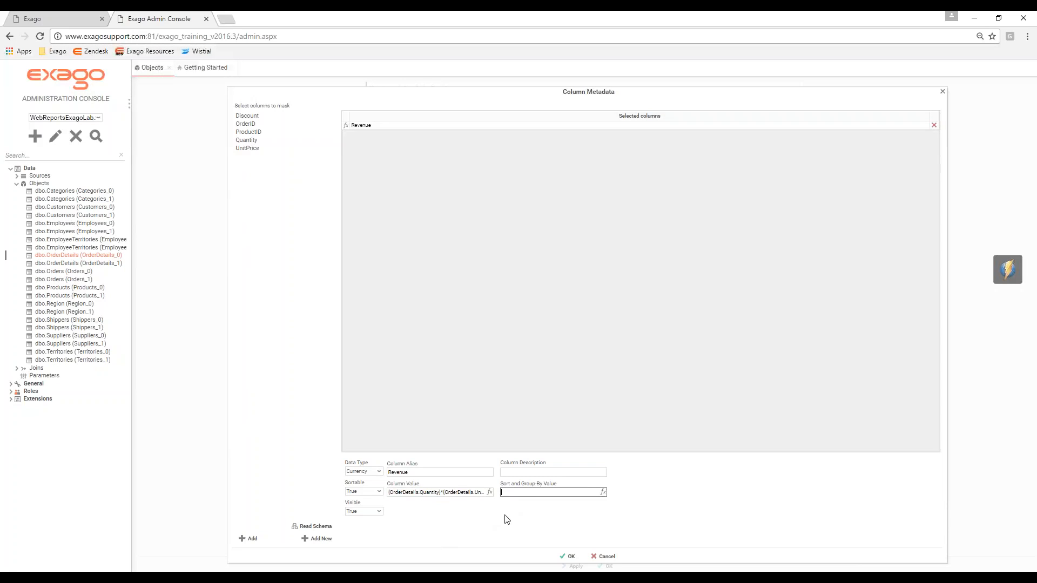
key(ctrl+v)
click(517, 517)
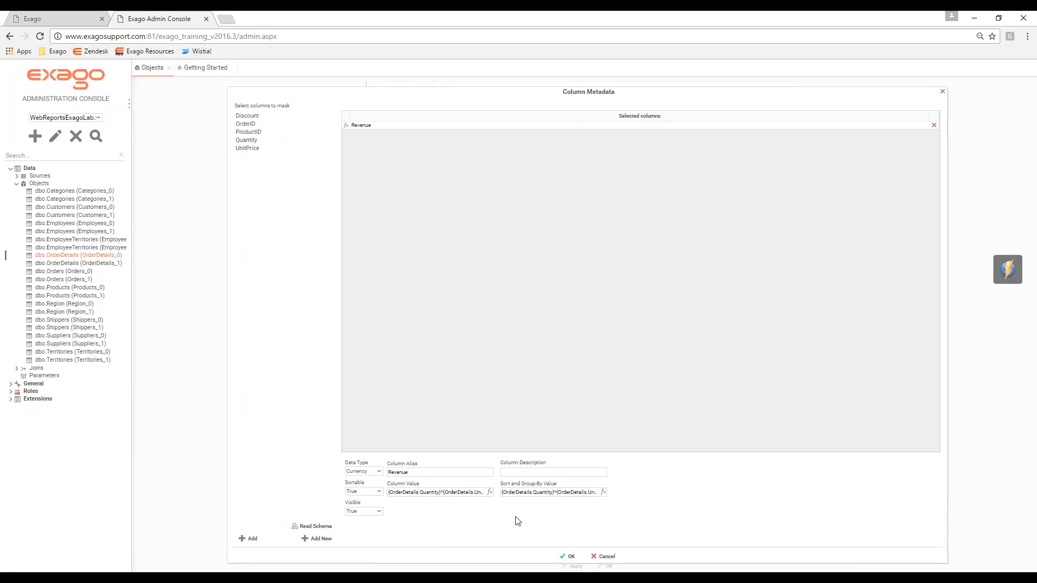
click(568, 557)
click(606, 566)
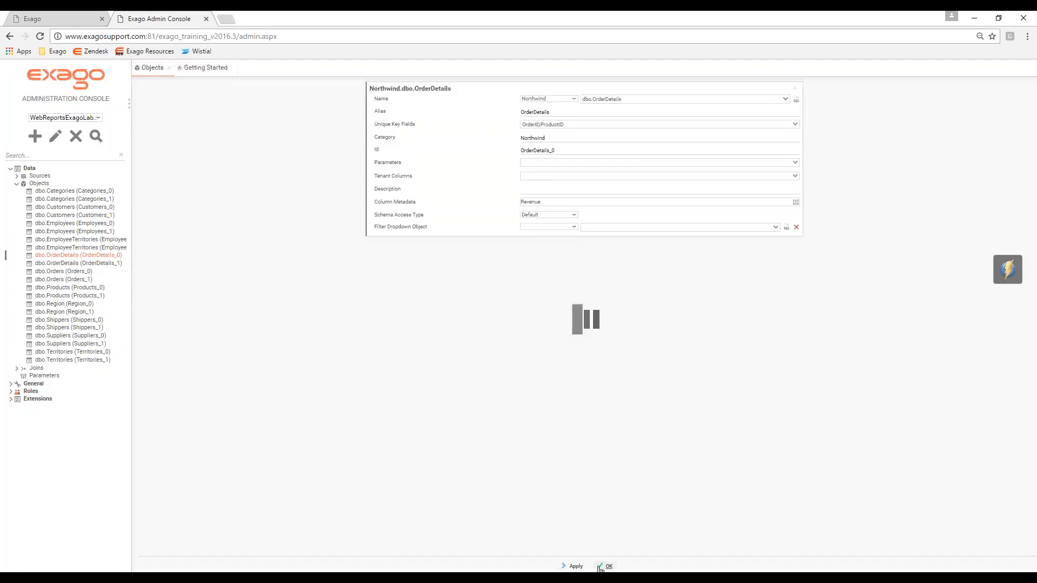
- Switch to the Exago report application, reload it, and open the 02 - Percents report from Monthly Exago Labs, folder 1.17, for editing
click(72, 22)
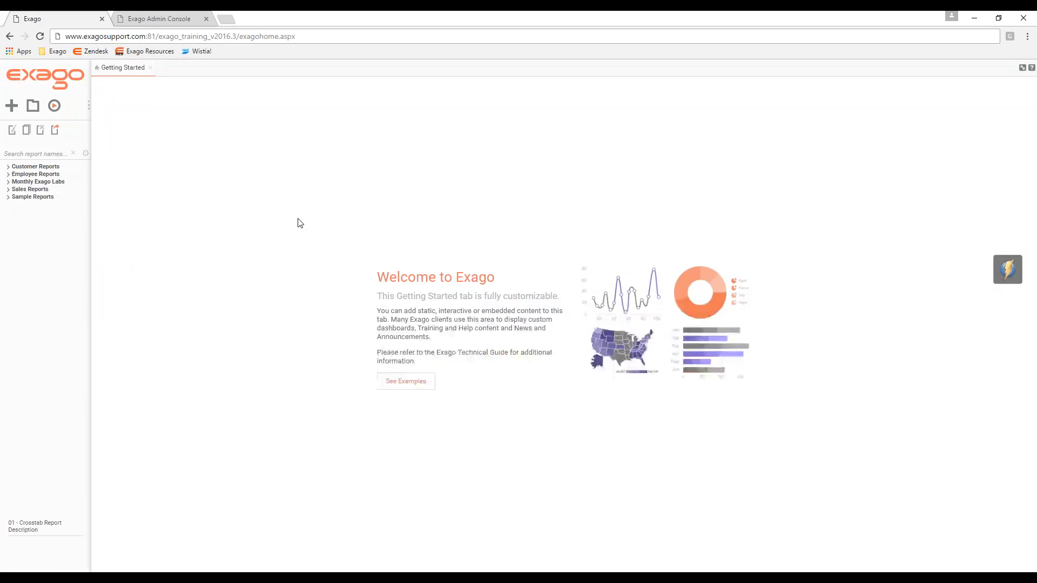
click(53, 182)
click(24, 189)
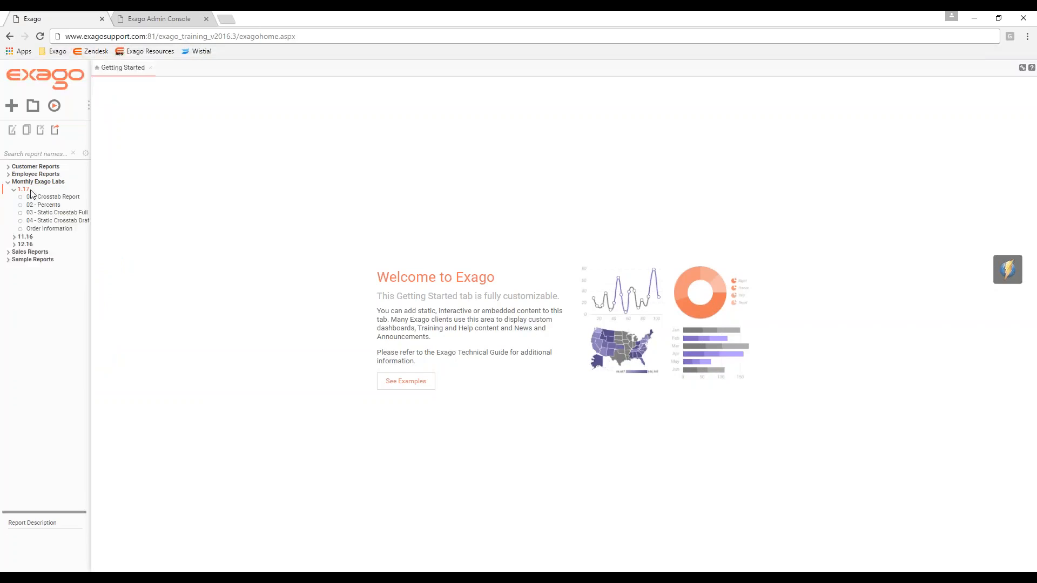
click(40, 37)
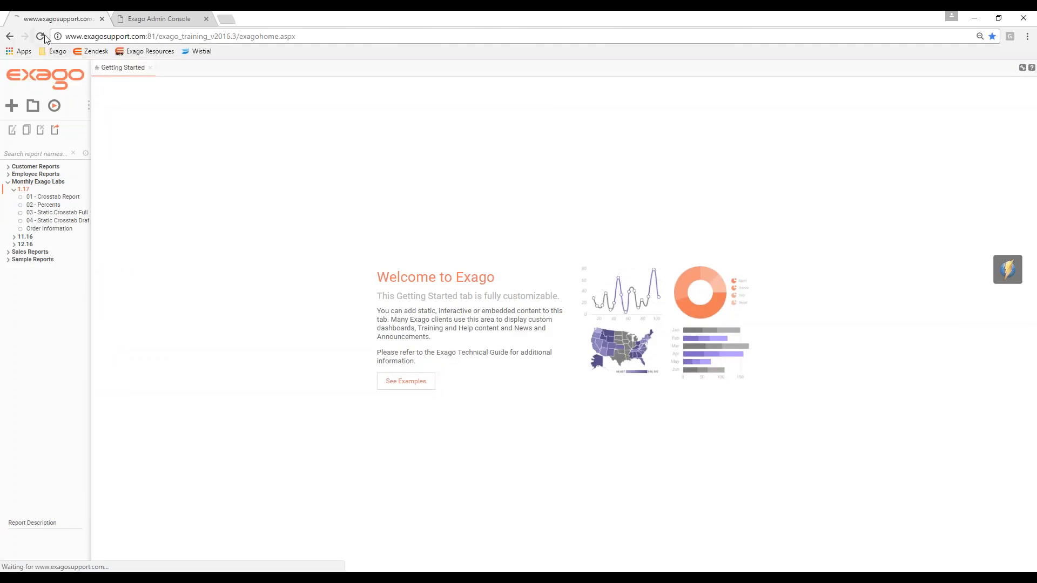
click(27, 182)
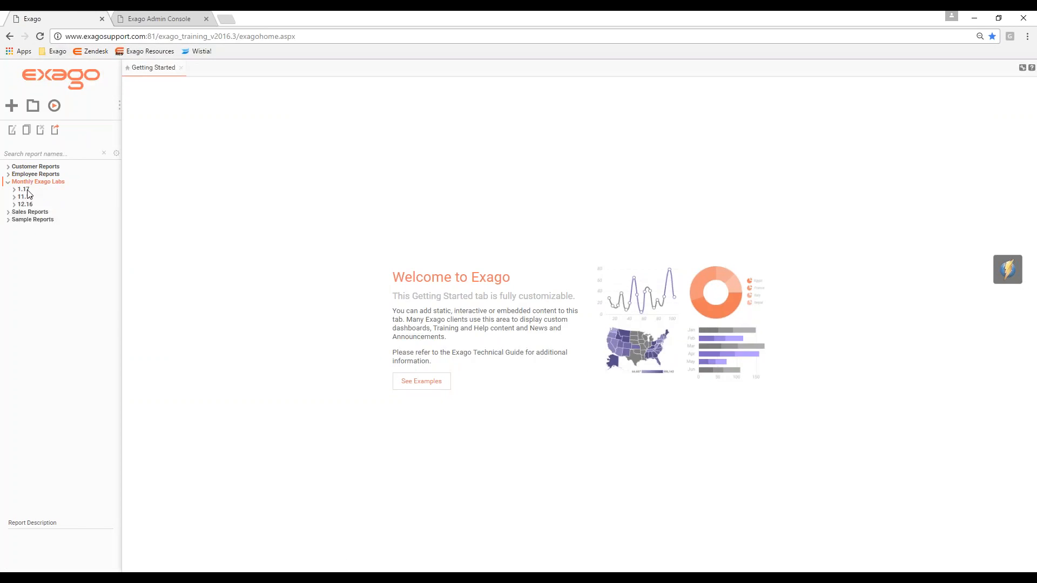
click(23, 190)
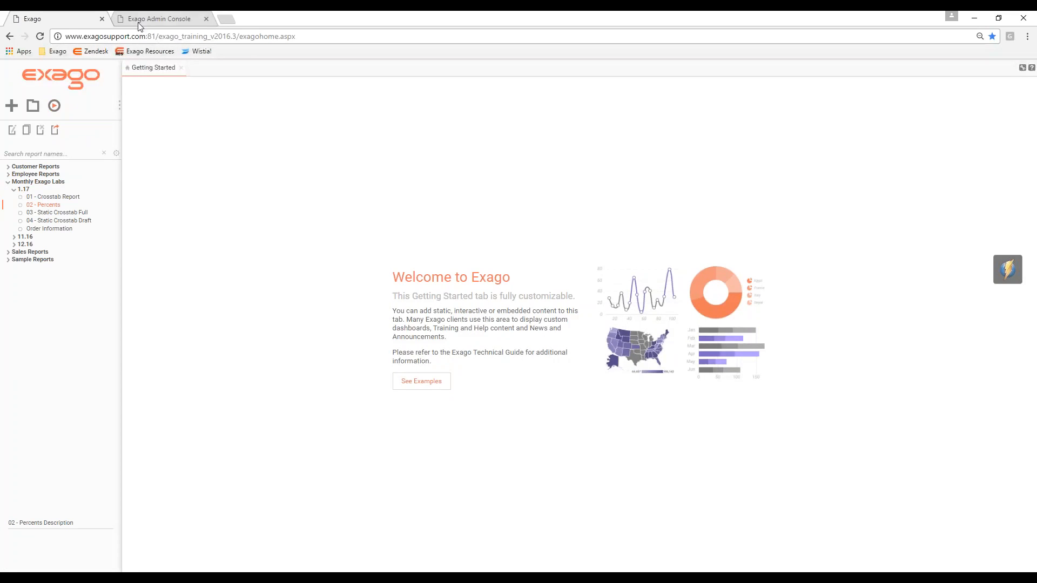
double_click(49, 206)
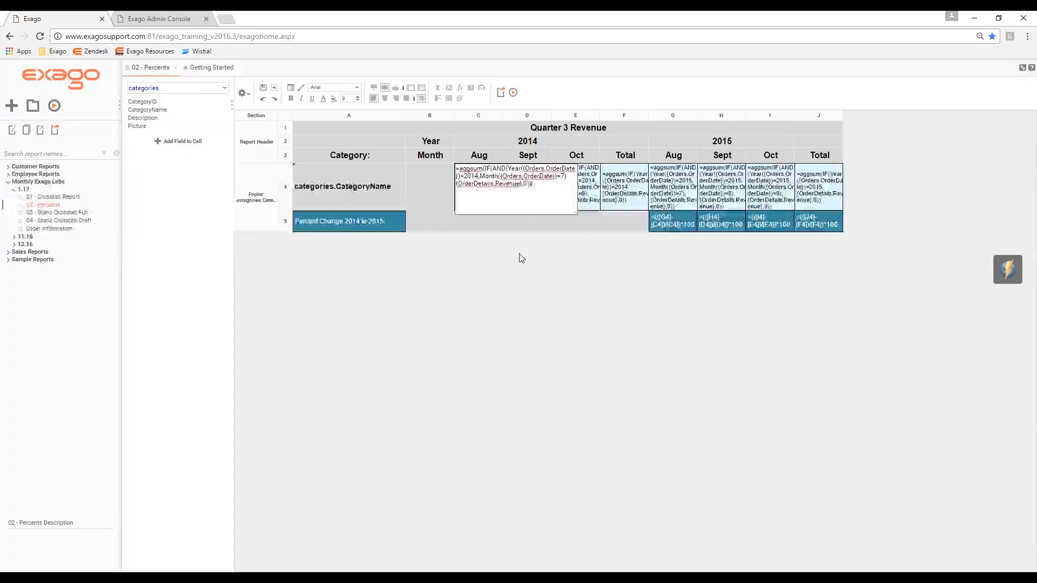
- Add a comma before {OrderDetails.Revenue} in the August 2014 aggsum formula in cell C4
text(,)
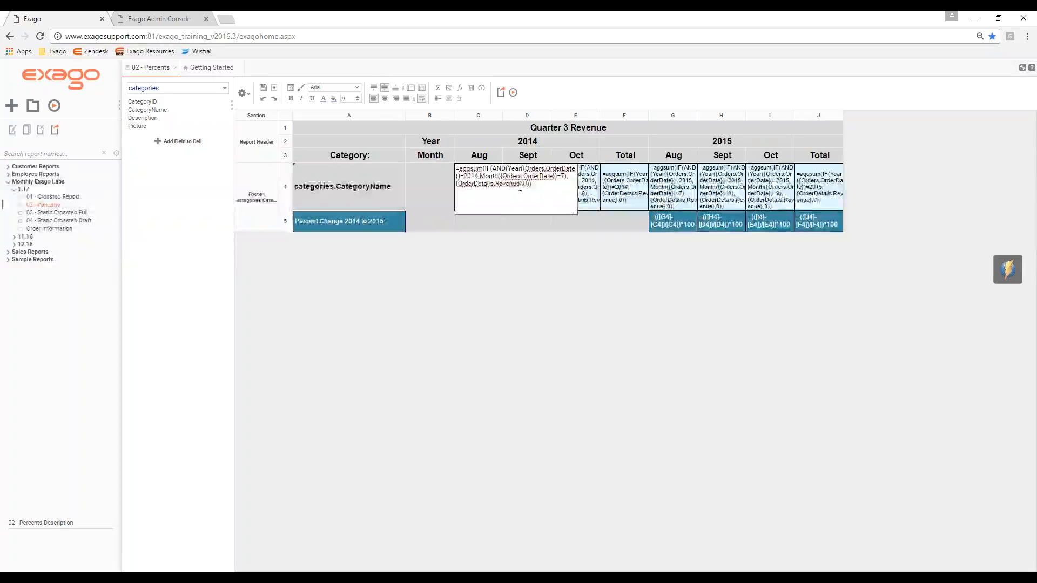
drag(521, 185, 460, 187)
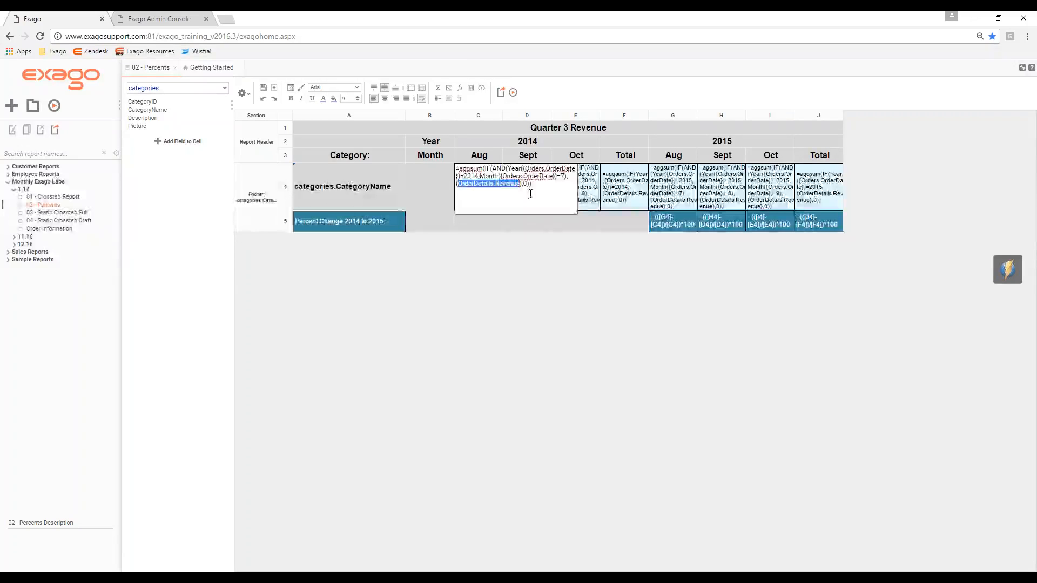
click(549, 291)
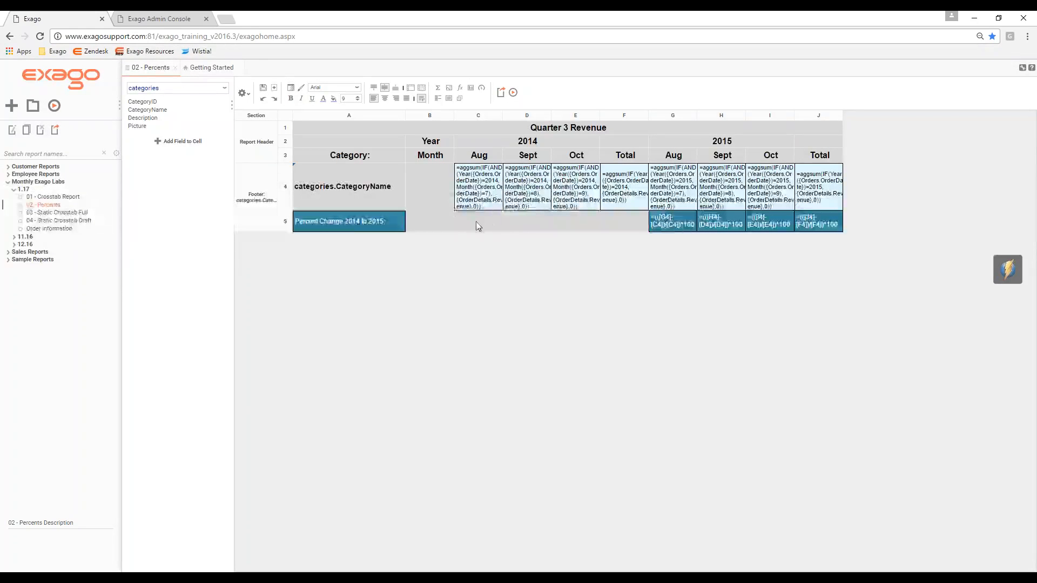
click(477, 225)
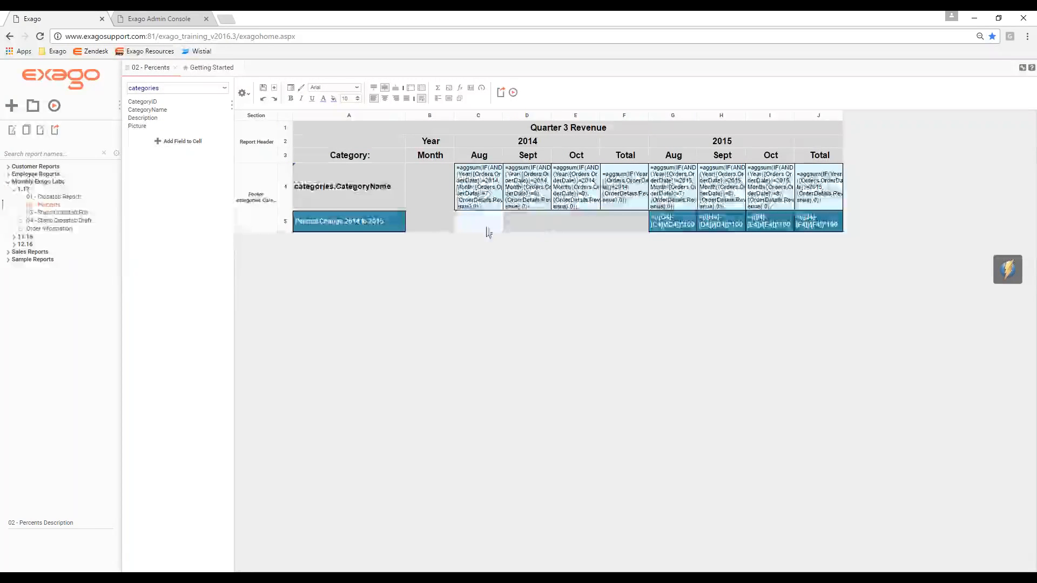
click(476, 298)
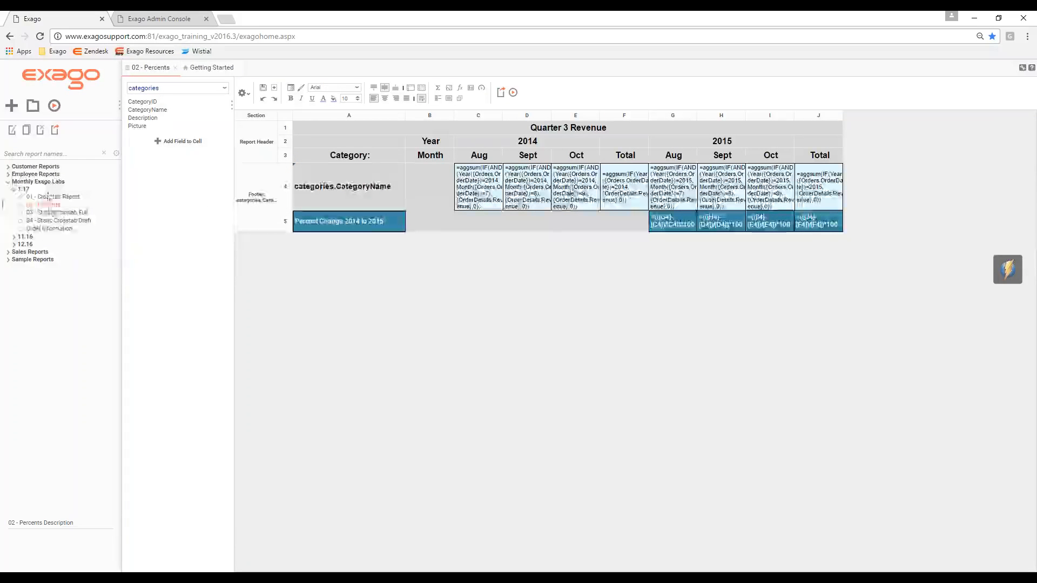
- Run the 01 - Crosstab Report to view its output and open the report's design
click(46, 198)
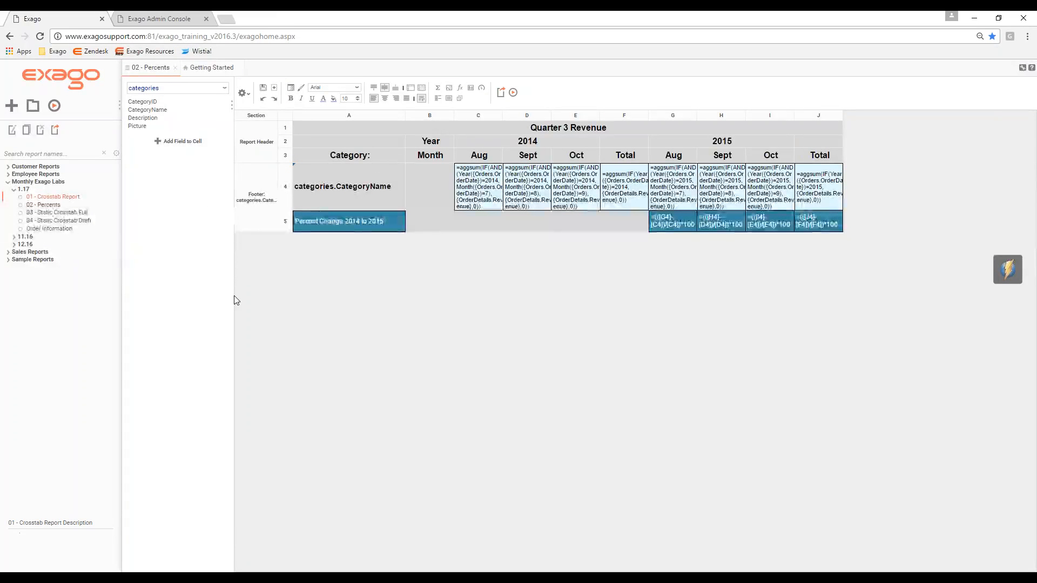
click(54, 105)
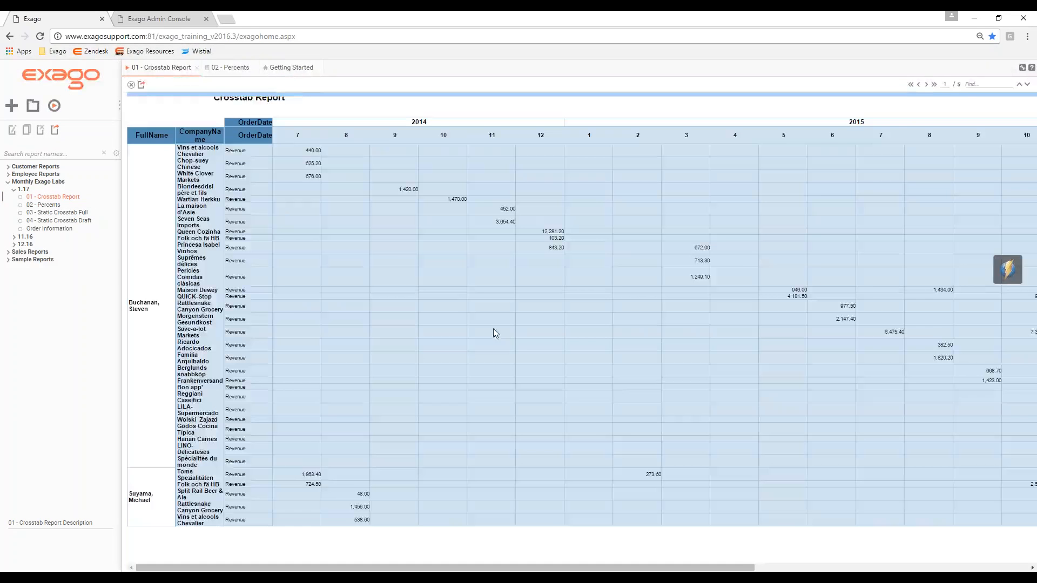
double_click(68, 197)
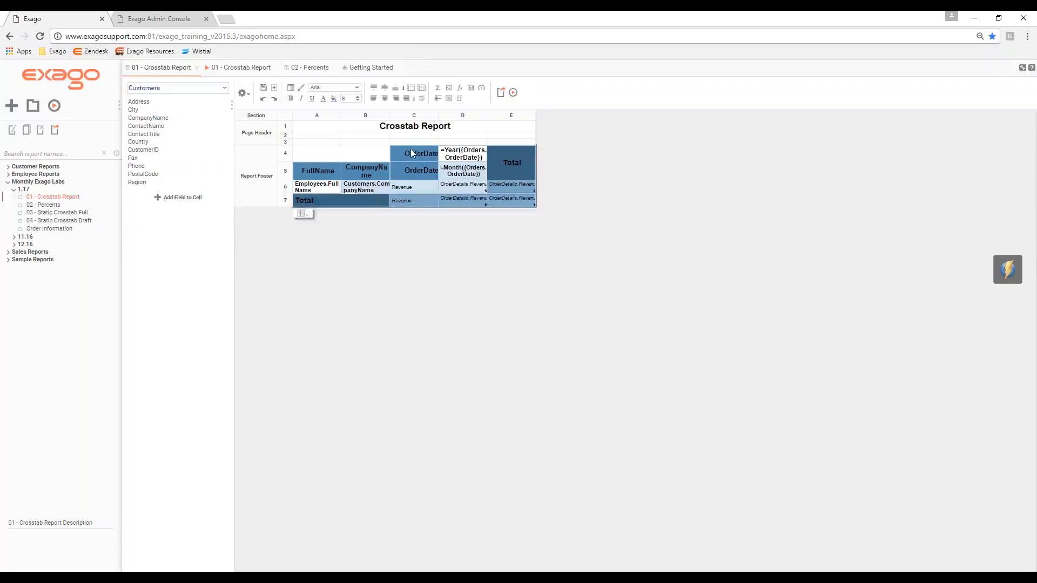
- Open the crosstab's data designer and review its row header, column header and tabulation data sources
double_click(411, 177)
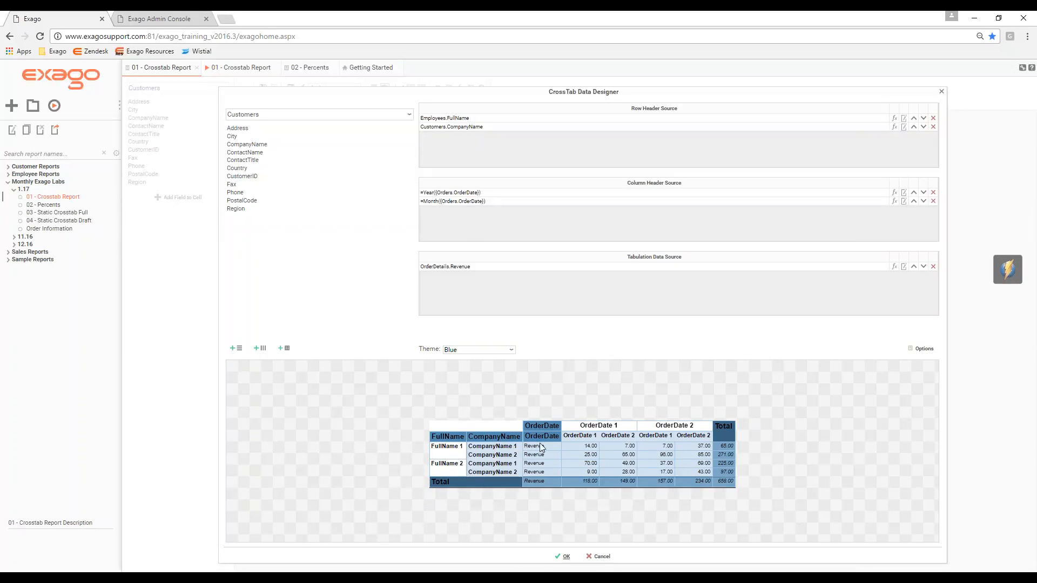
click(460, 195)
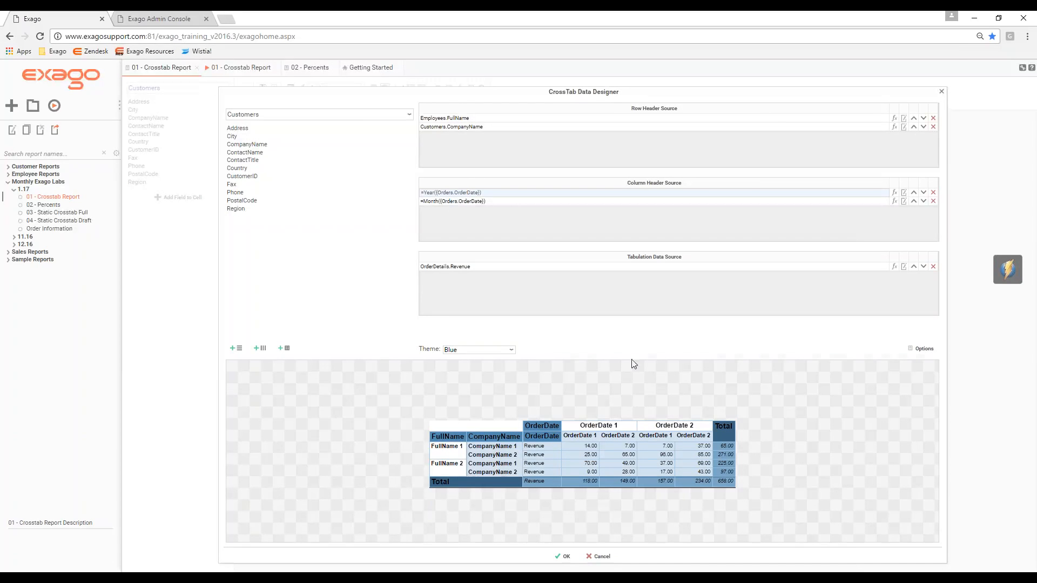
click(802, 437)
click(678, 127)
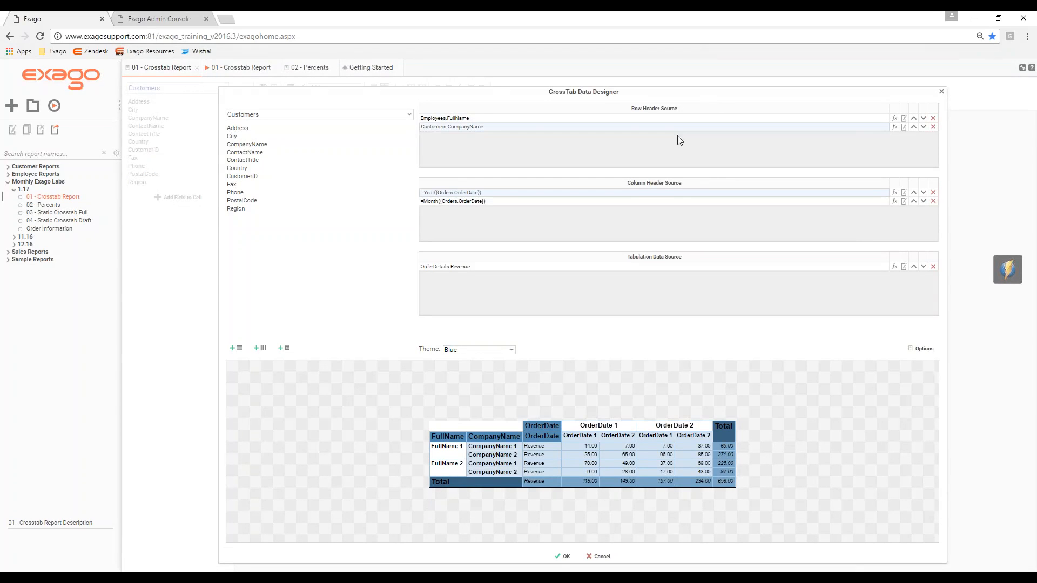
- Change the label of the Employees.FullName row header to Employee Name
click(456, 118)
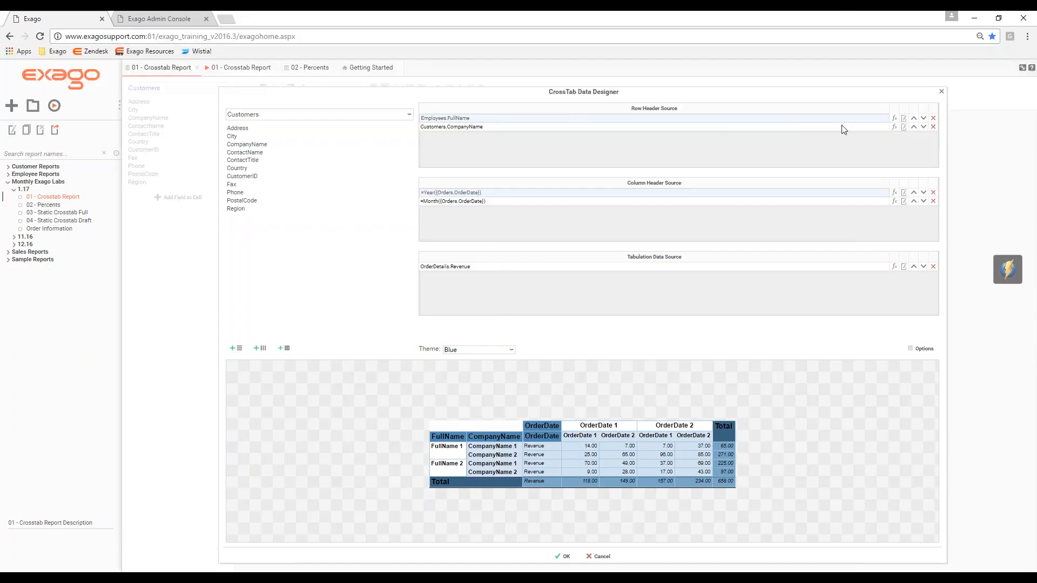
click(904, 118)
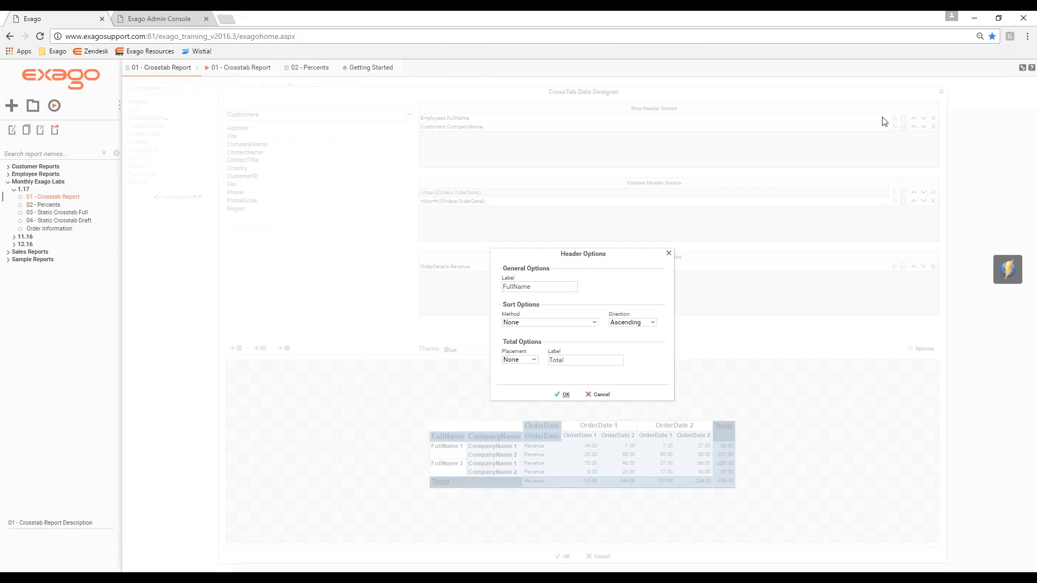
drag(575, 287, 503, 284)
click(617, 288)
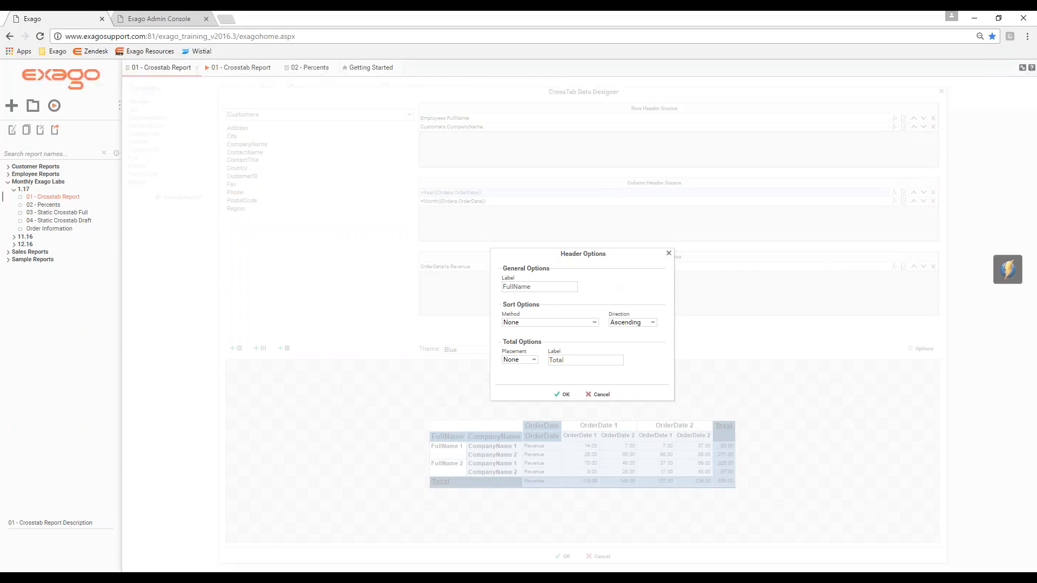
click(539, 288)
drag(512, 287, 496, 280)
text(Emp)
key(Delete)
text(loyee)
click(562, 394)
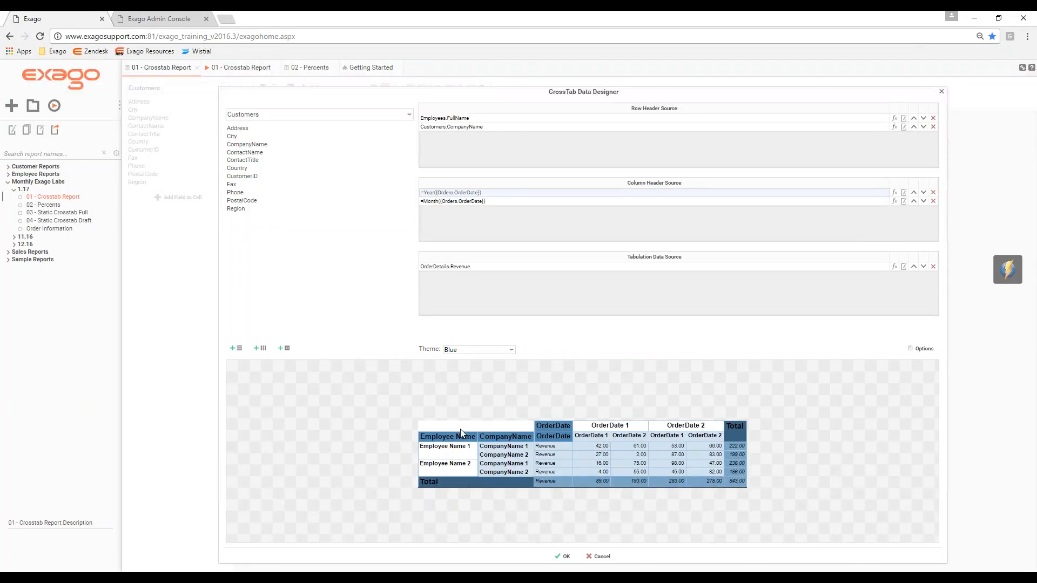
- Set the total placement of the Employees.FullName row header to Bottom
click(904, 118)
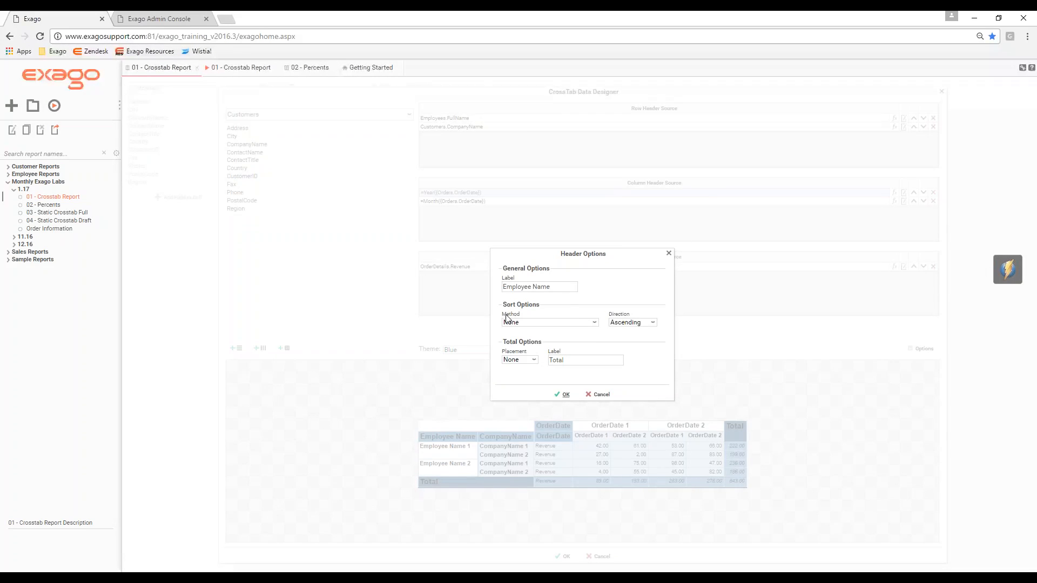
click(534, 360)
click(538, 358)
click(535, 360)
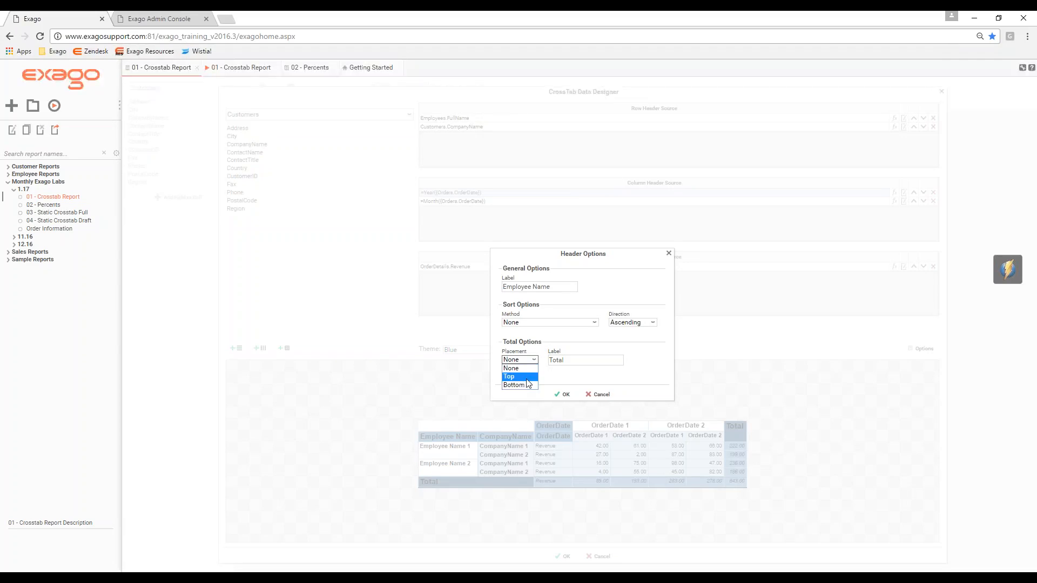
click(524, 384)
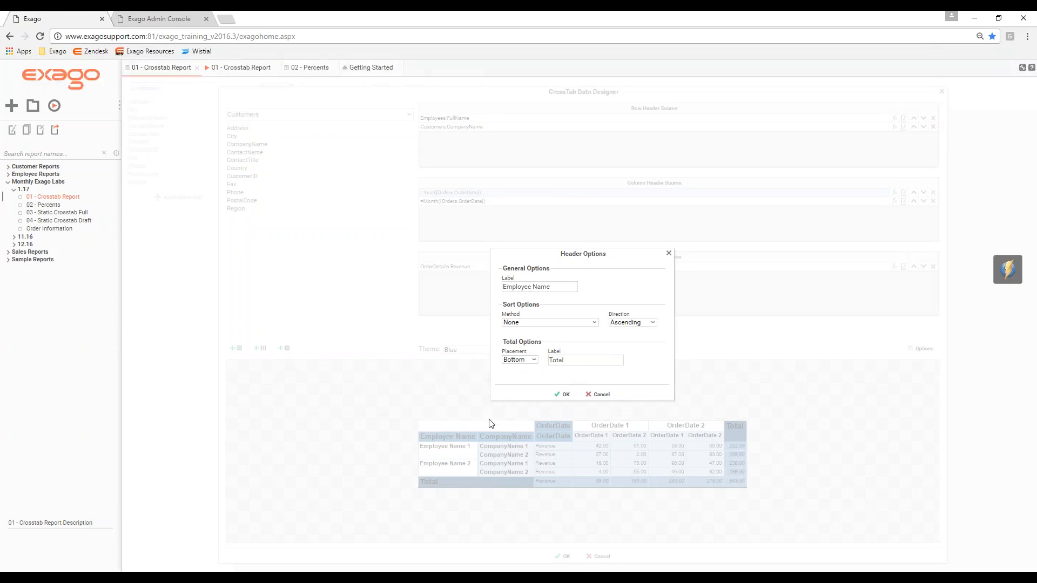
click(563, 395)
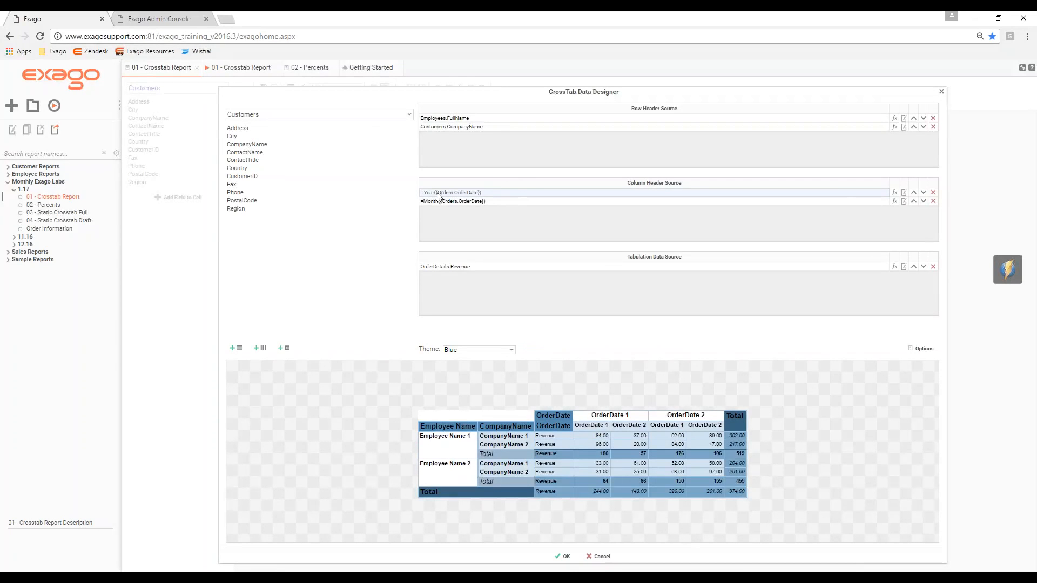
- Label the =Year({Orders.OrderDate}) column header Year and keep its total placement at None
click(904, 192)
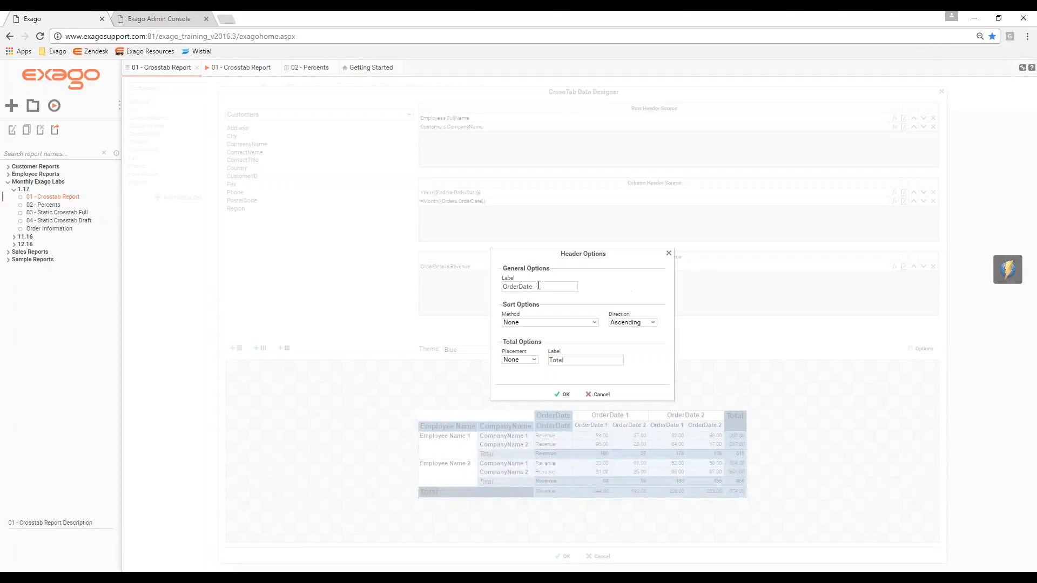
drag(539, 286, 461, 287)
text(Year)
click(533, 359)
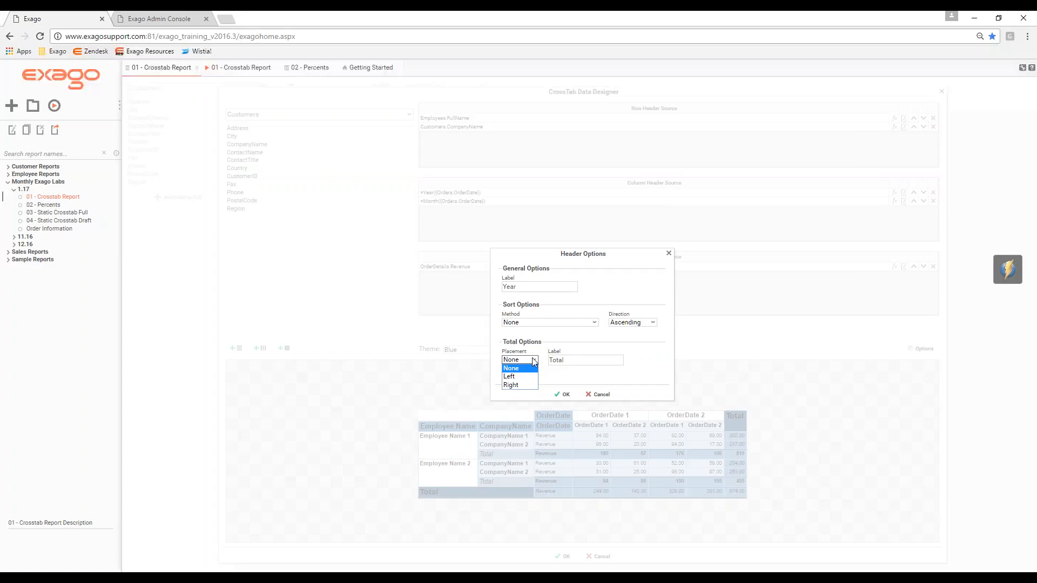
click(520, 371)
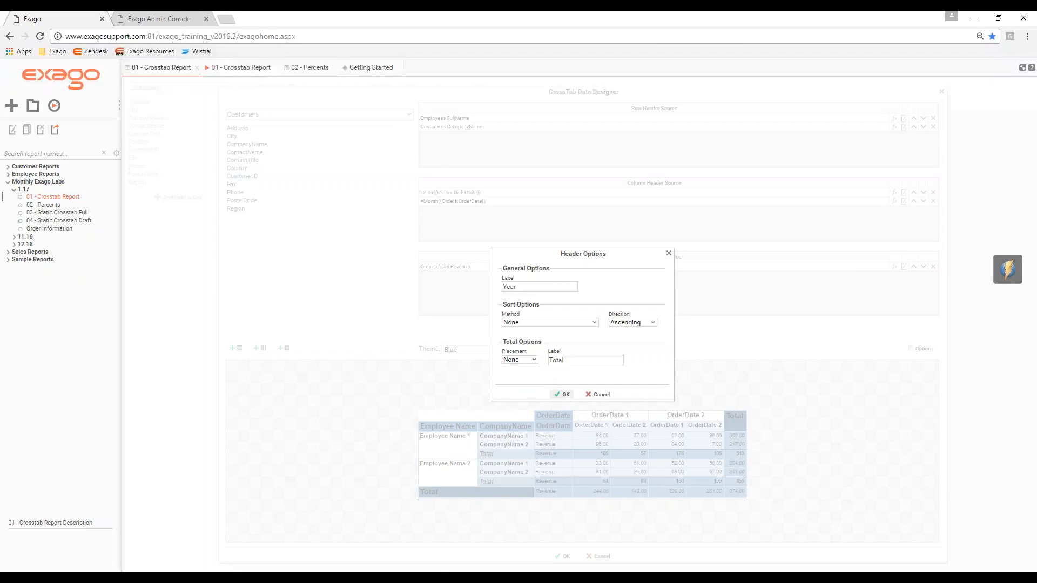
click(562, 394)
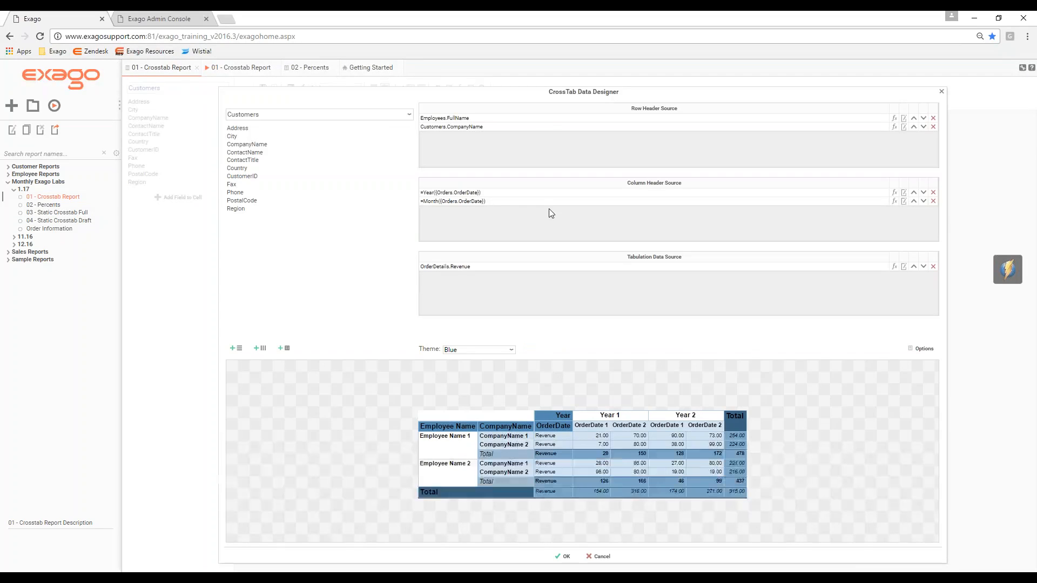
- Review the header options of the Customers.CompanyName row header
click(540, 129)
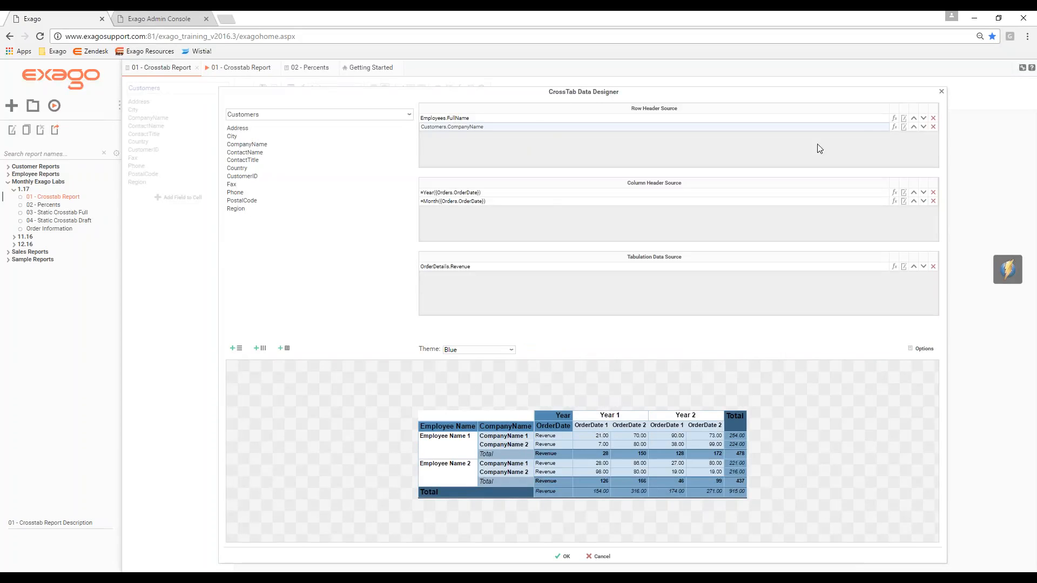
click(904, 127)
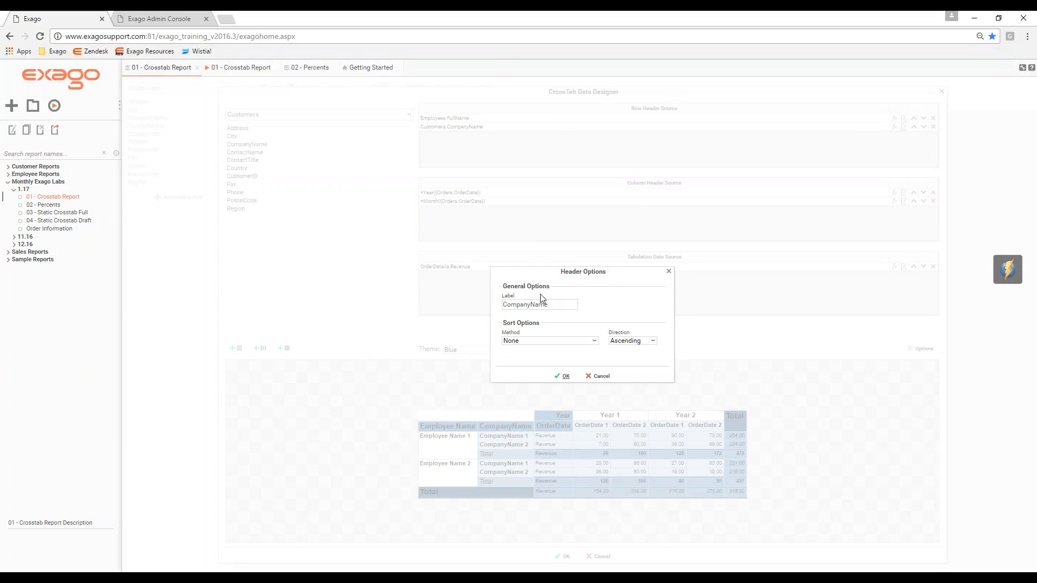
click(564, 377)
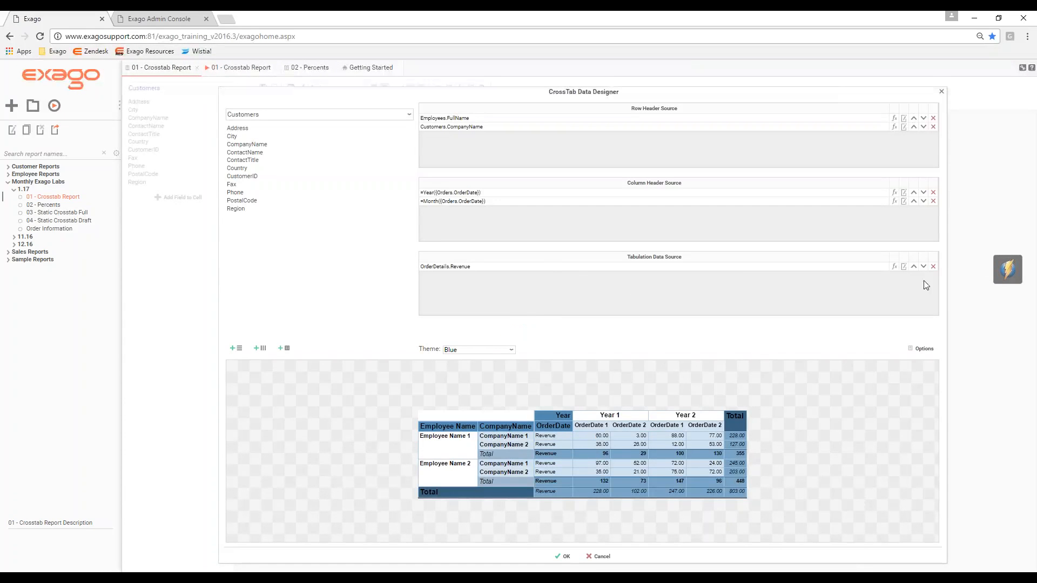
- Review the method and value choices for the OrderDetails.Revenue tabulation source, keeping Sum and Aggregate
click(903, 266)
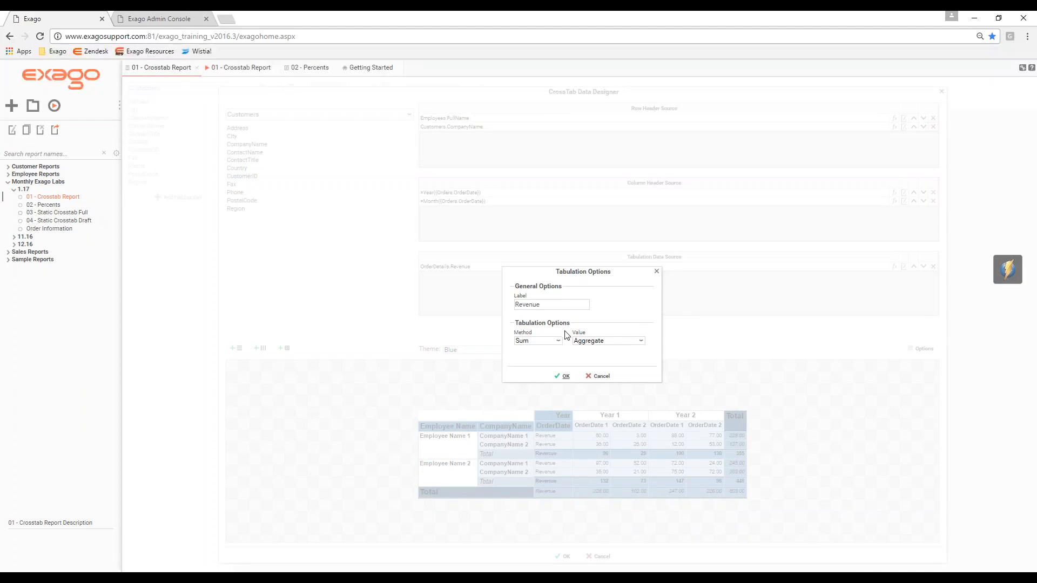
click(555, 343)
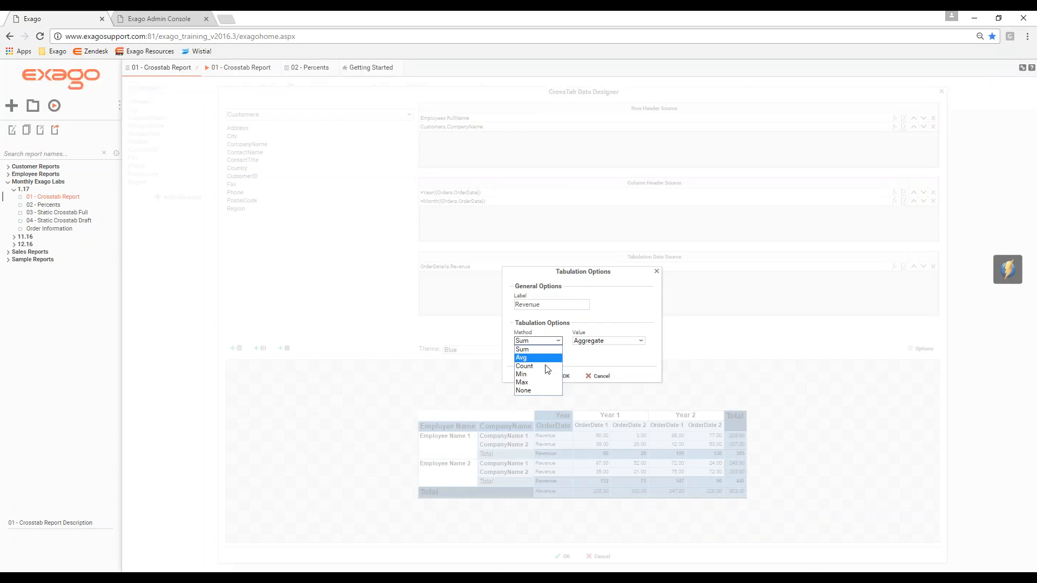
click(543, 349)
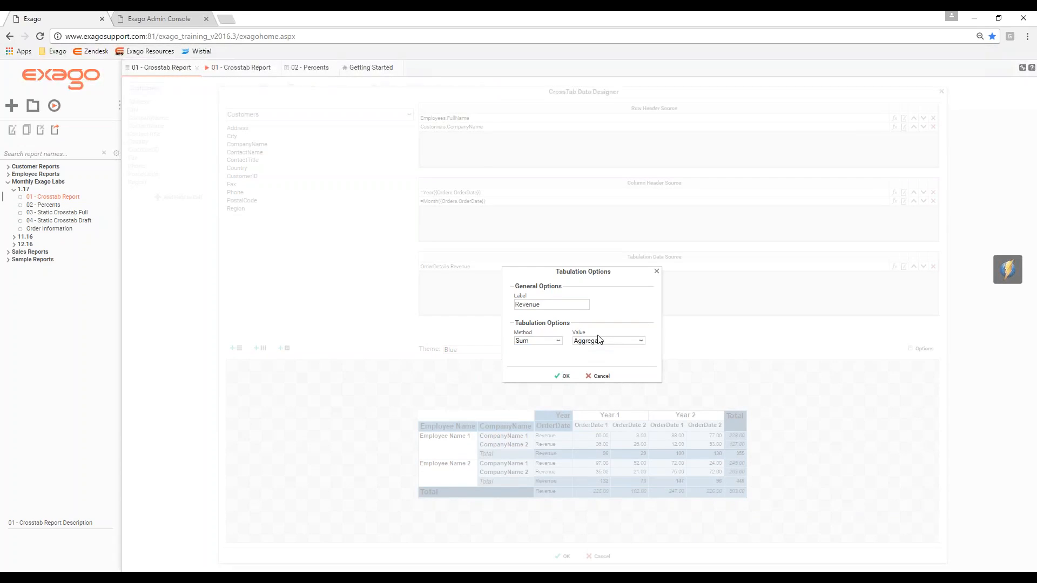
click(599, 341)
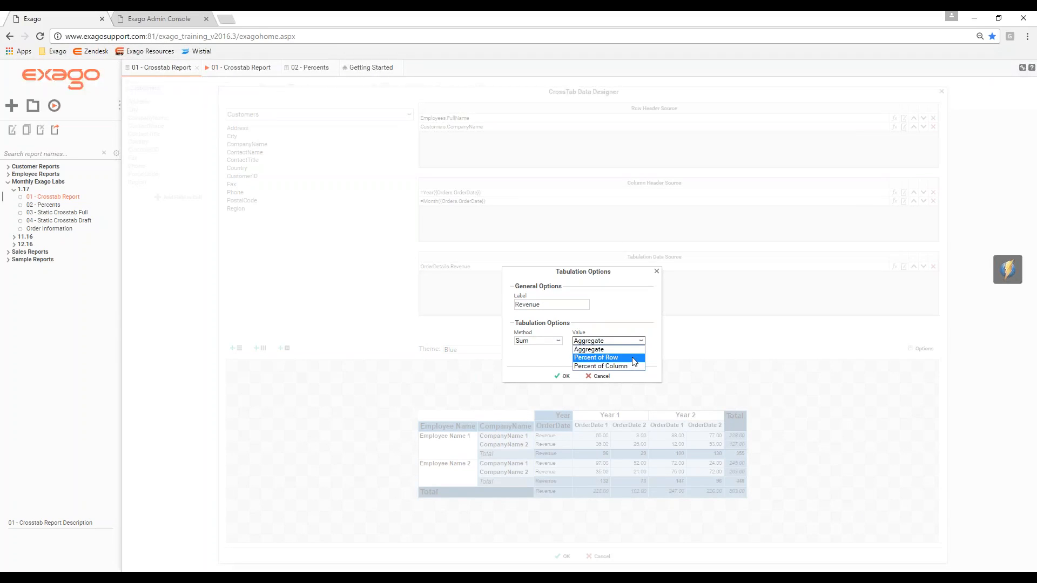
click(632, 350)
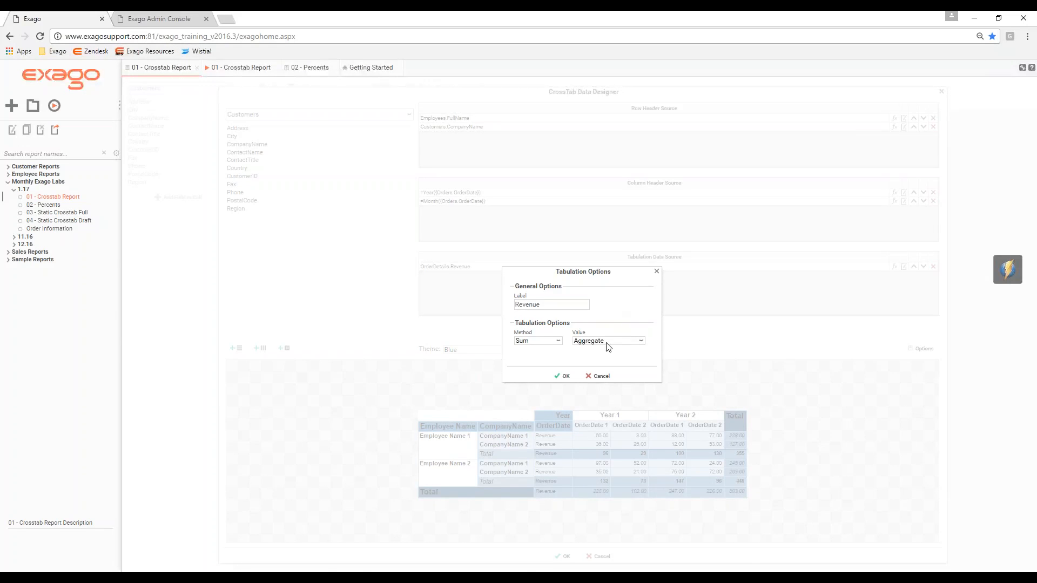
click(608, 341)
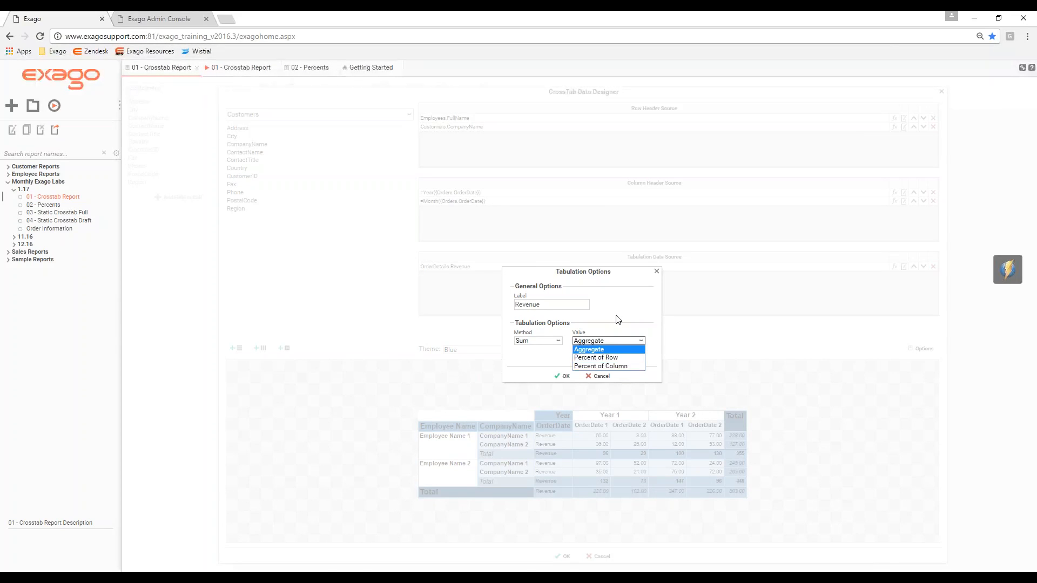
click(614, 329)
click(563, 376)
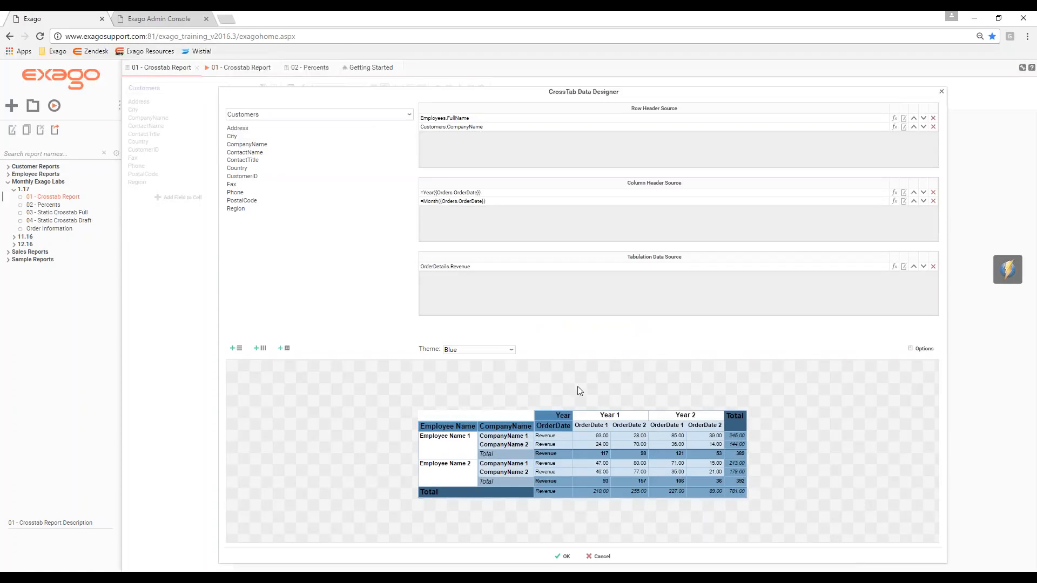
- Apply the crosstab settings and run the report to examine its output and employee totals
click(561, 559)
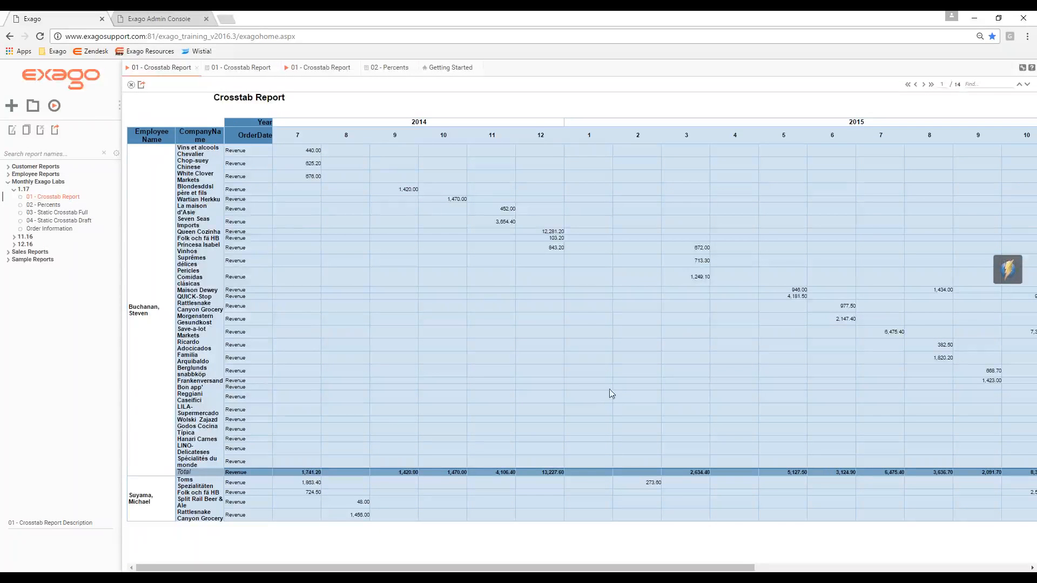
drag(305, 212, 301, 321)
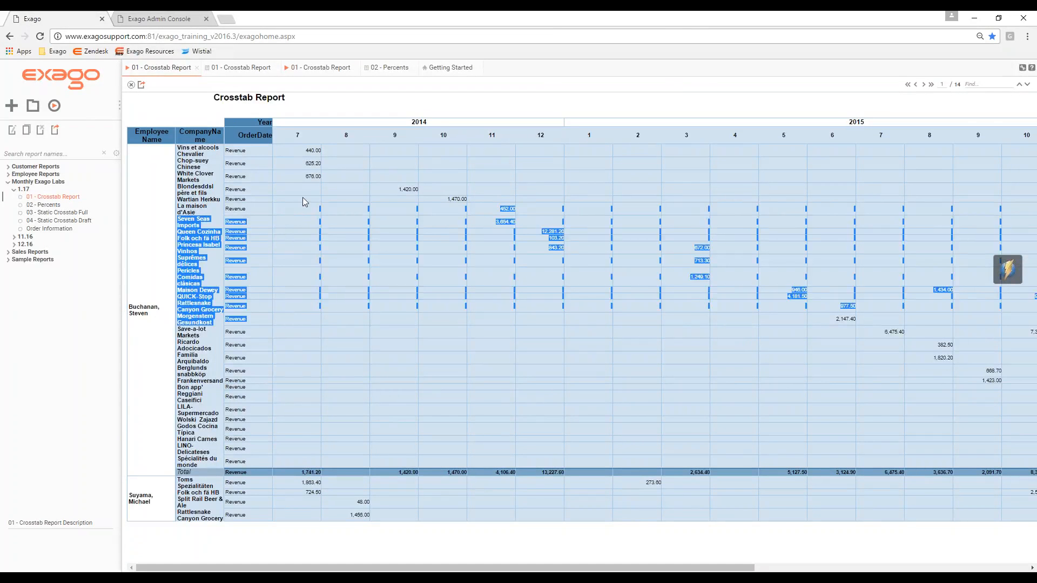
click(287, 349)
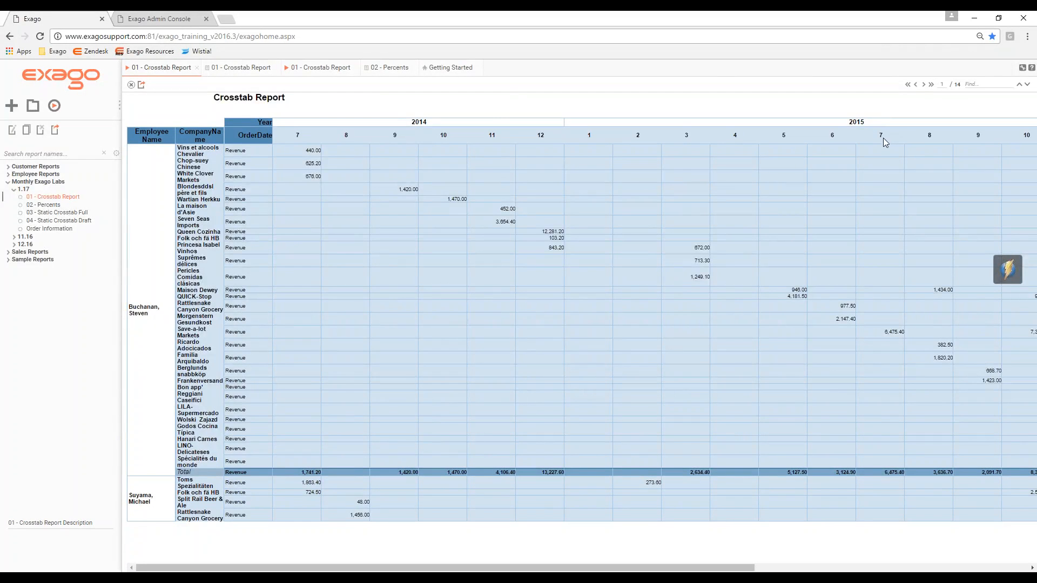
- Return to the 01 - Crosstab Report design and check the crosstab's data sources once more
click(233, 67)
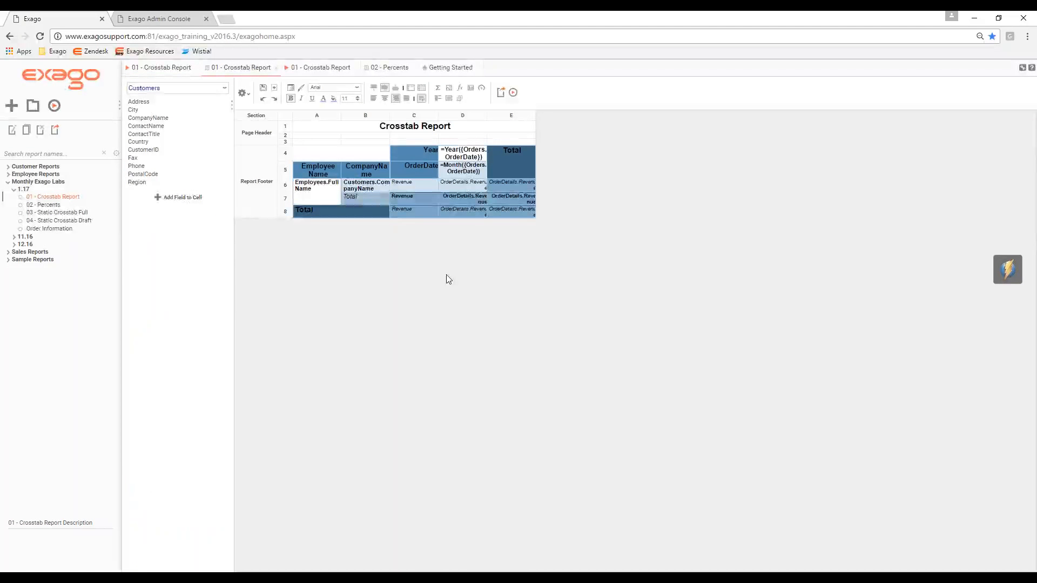
double_click(442, 184)
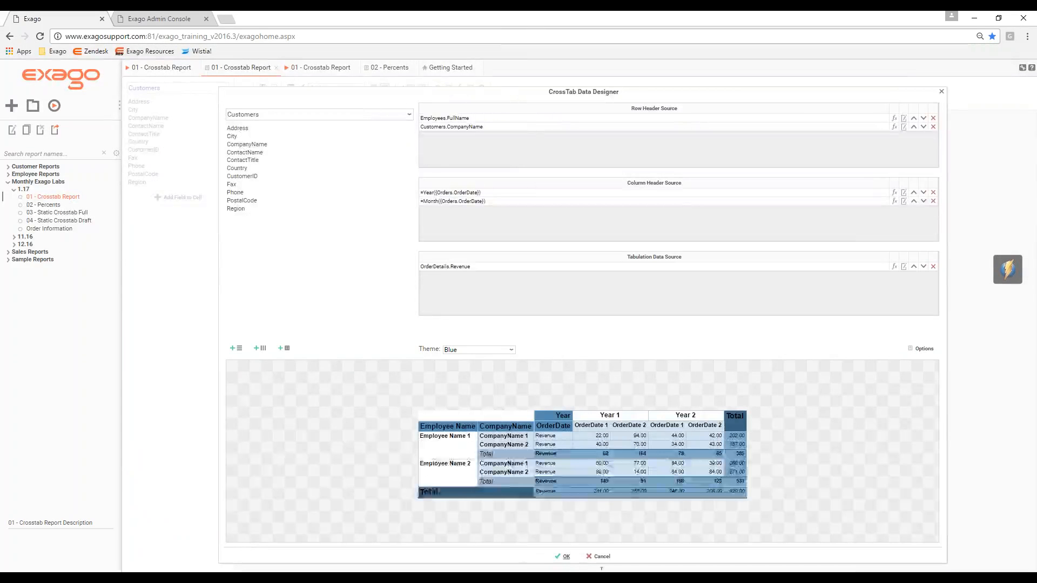
click(565, 556)
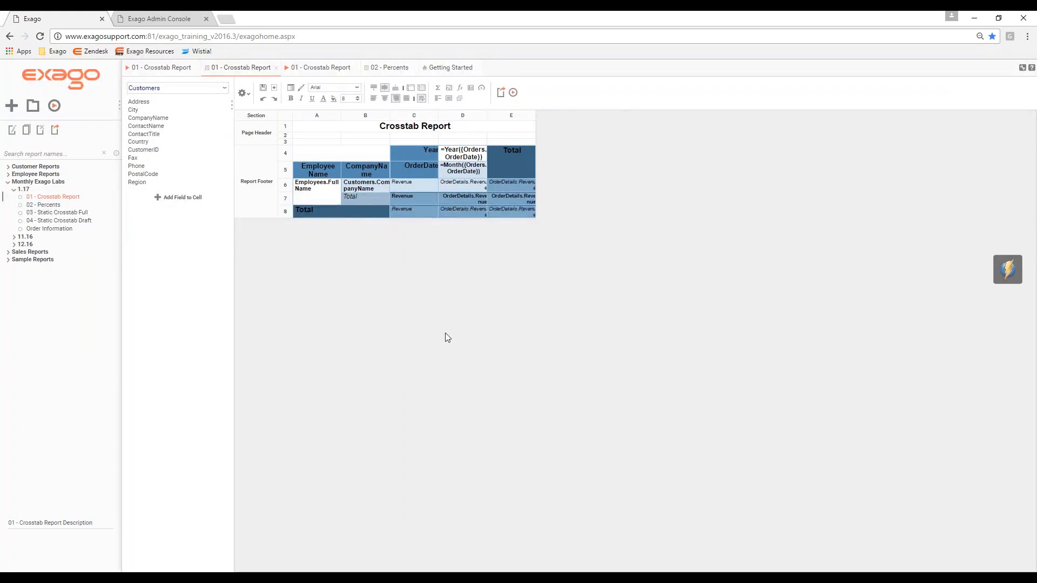
- Close all open report tabs, discarding the crosstab design changes, and select the 04 - Static Crosstab Draft report
middle_click(243, 70)
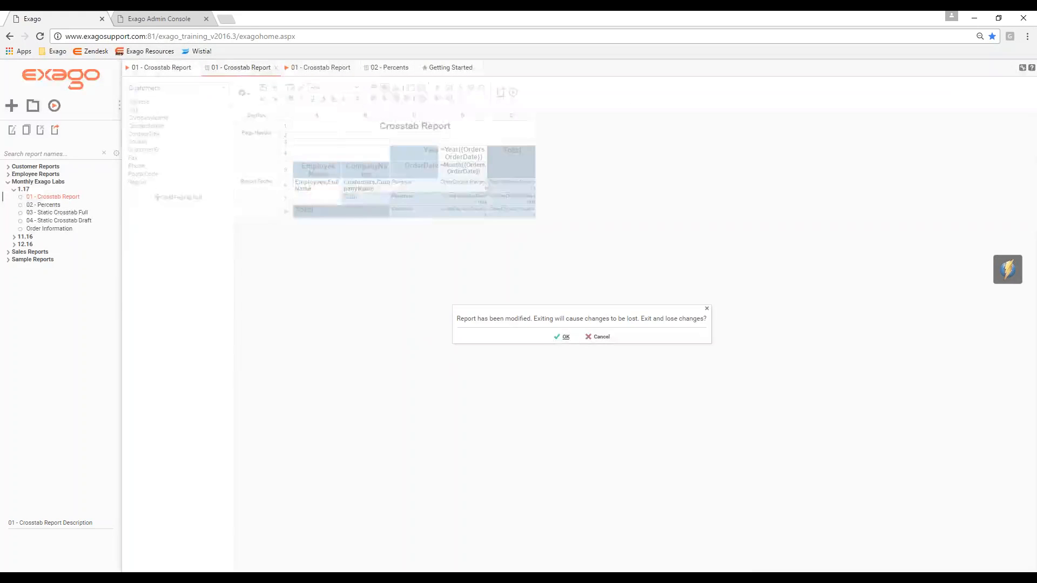
click(547, 337)
middle_click(153, 70)
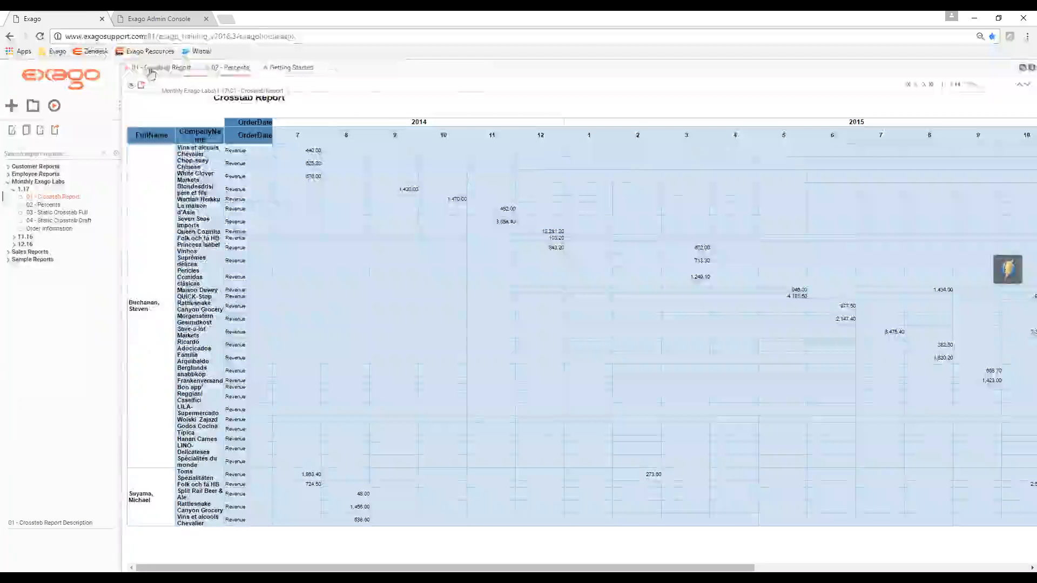
middle_click(156, 71)
middle_click(156, 72)
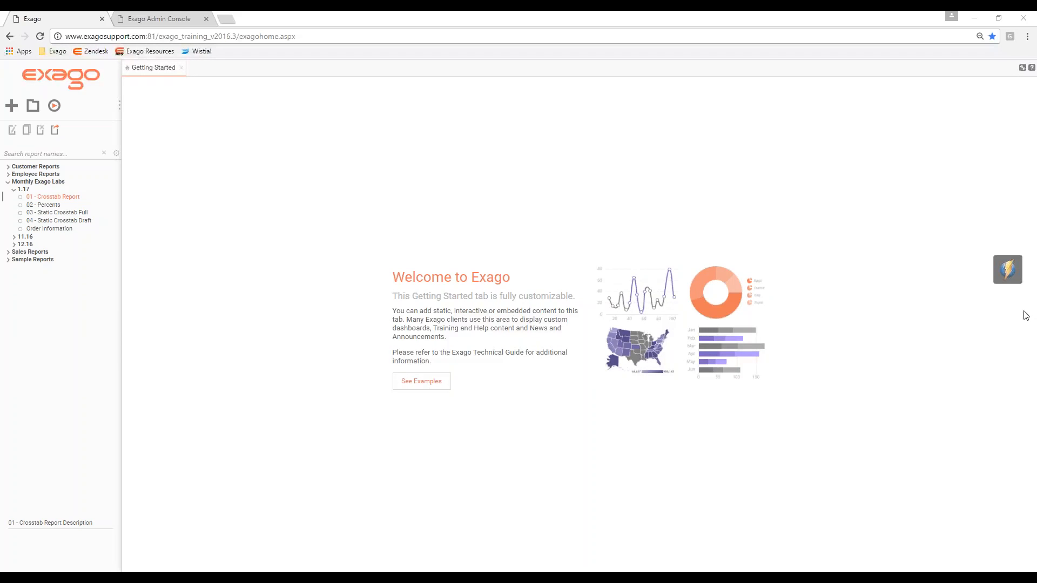
click(47, 222)
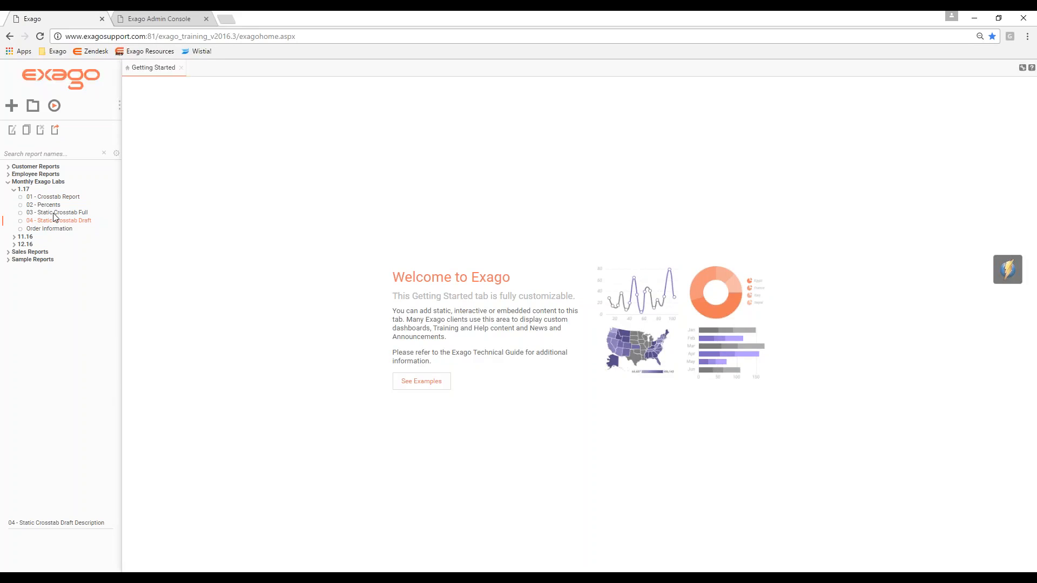
- Open the 03 - Static Crosstab Full report for editing and collapse the report list and the data fields pane
double_click(69, 215)
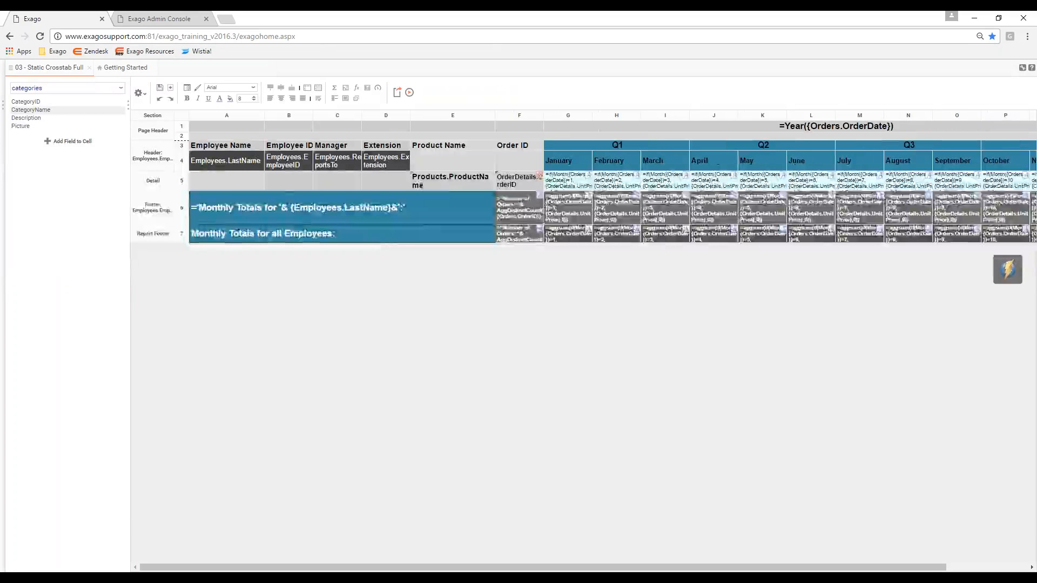
click(120, 110)
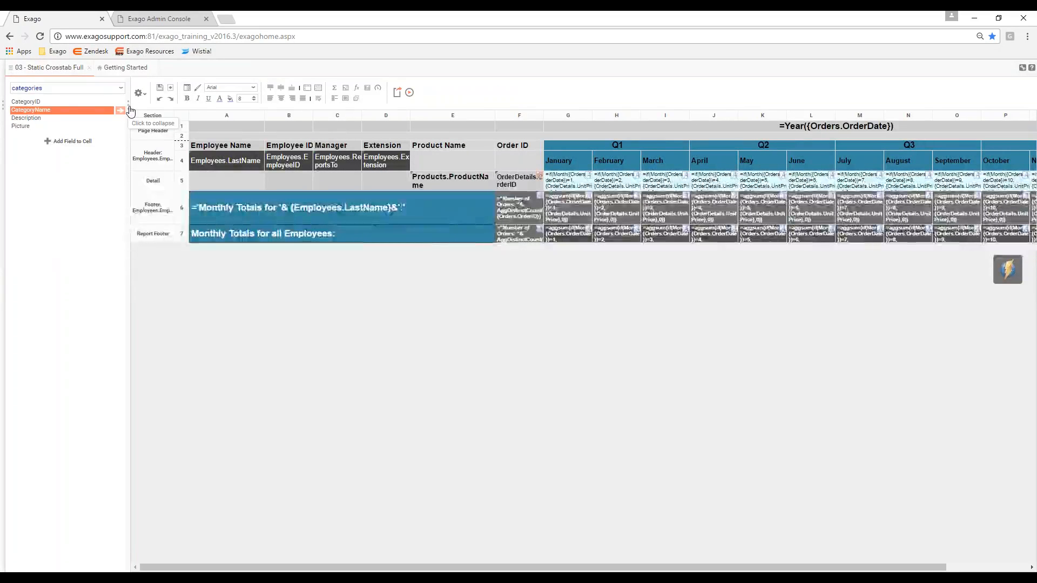
click(129, 110)
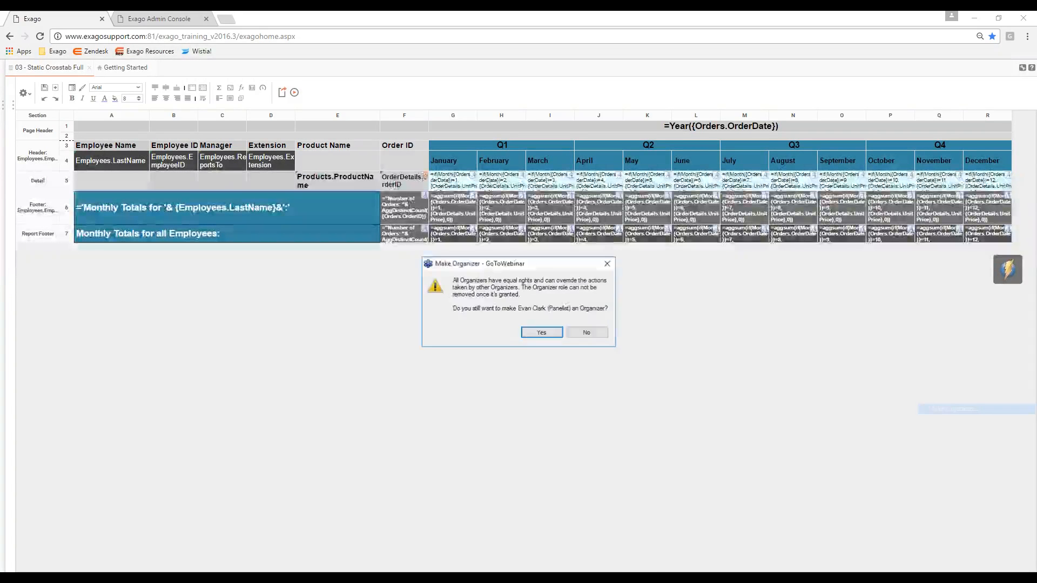
- Confirm granting the webinar panelist the Organizer role
click(555, 332)
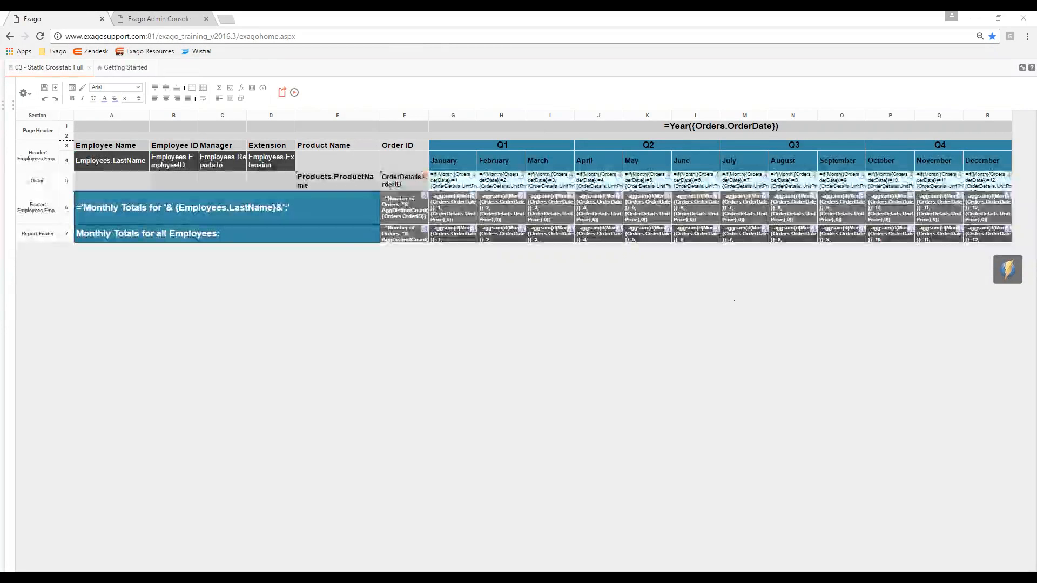
- Run the static crosstab report and examine the first order's shipping details and the employee's monthly totals on page 2
click(294, 92)
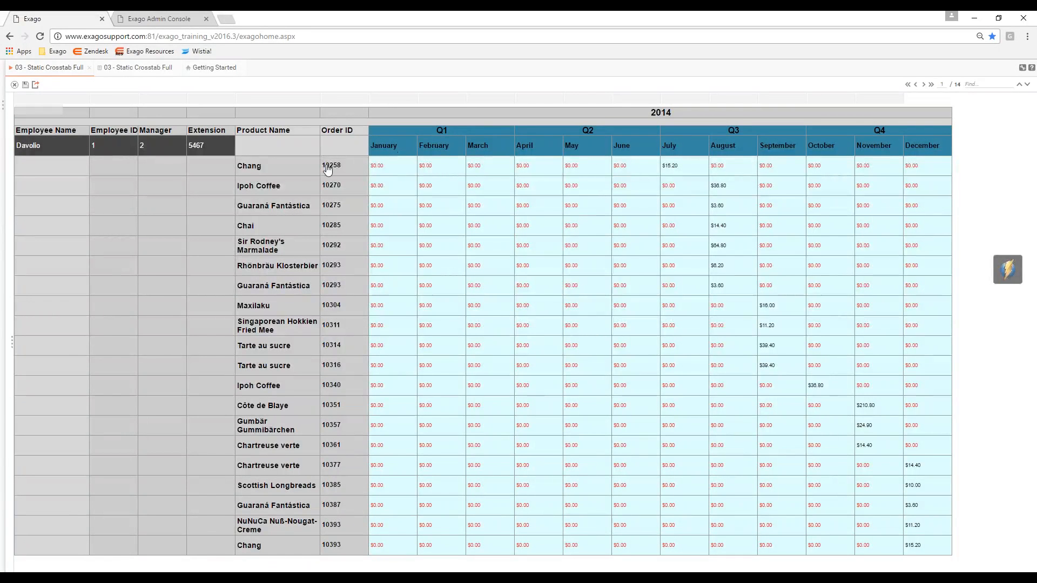
mouse_move(330, 166)
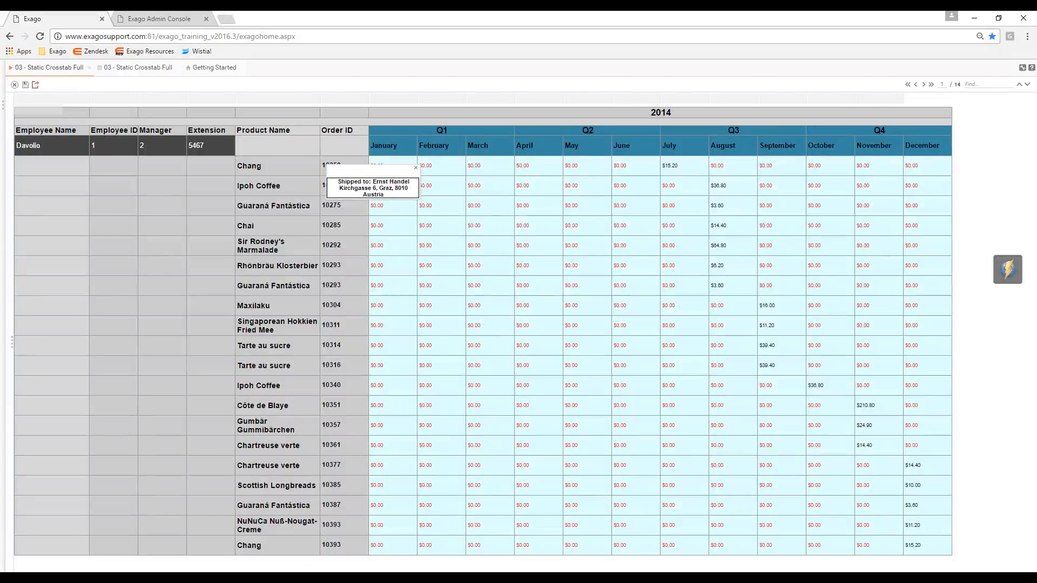
click(924, 85)
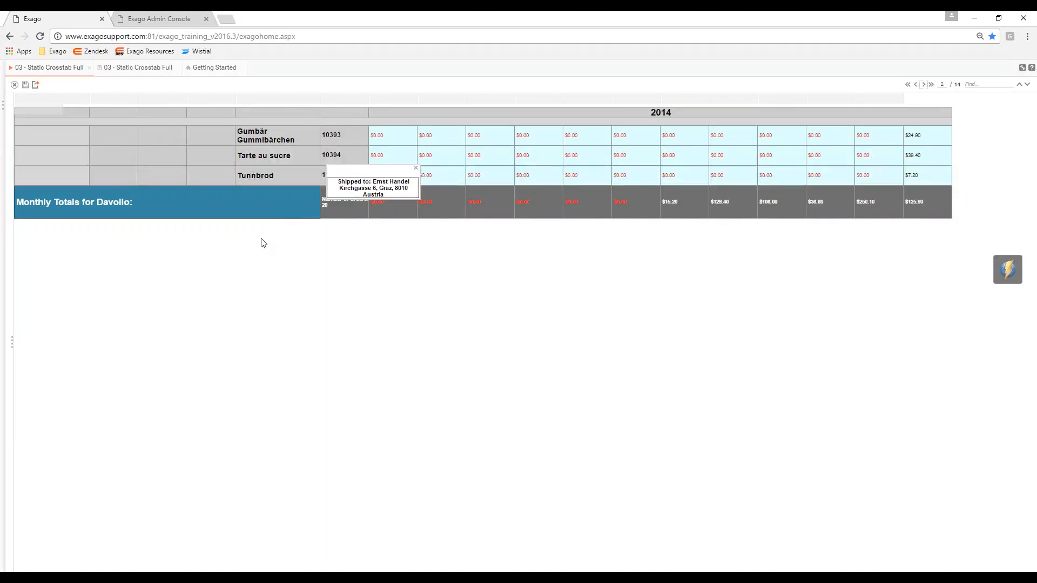
click(416, 168)
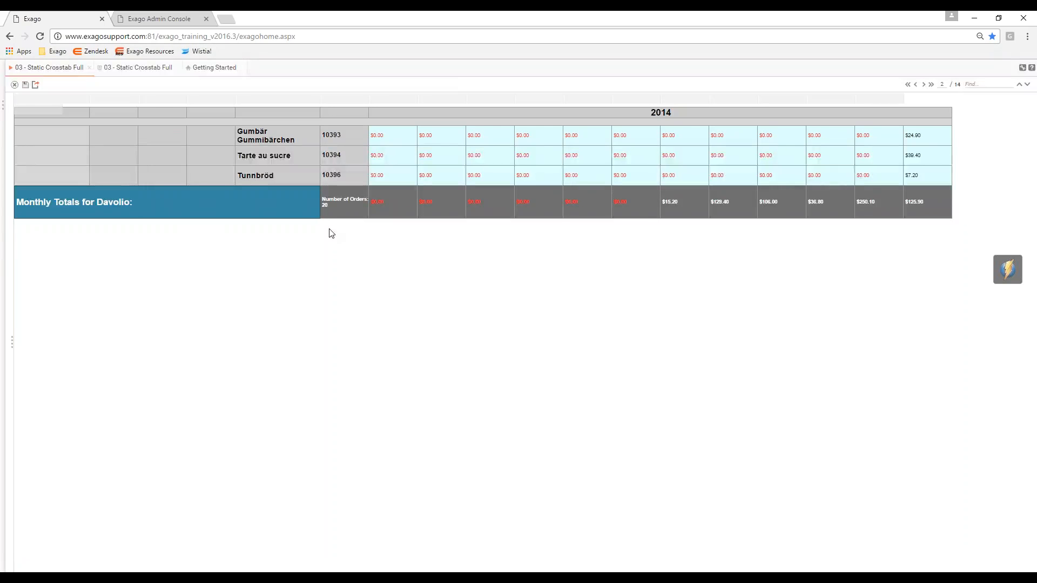
- Open the 04 - Static Crosstab Draft report for editing and collapse the report list and the data fields pane
click(3, 106)
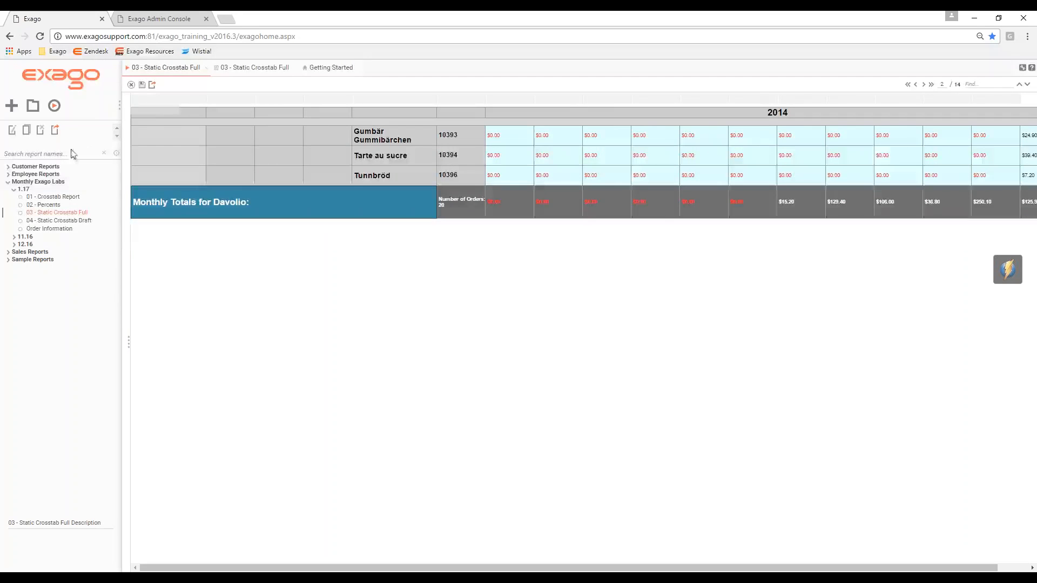
double_click(78, 220)
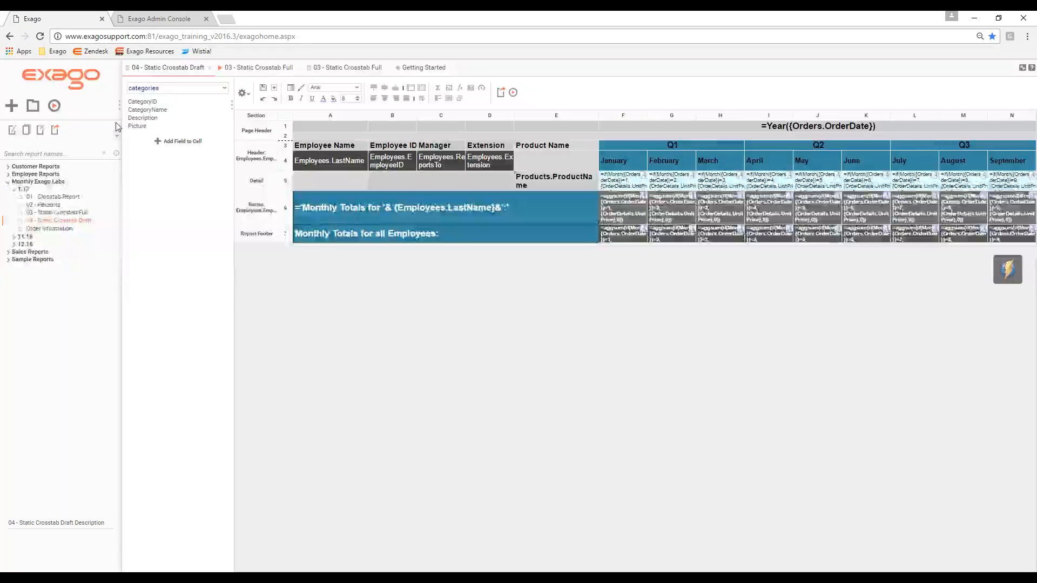
click(120, 108)
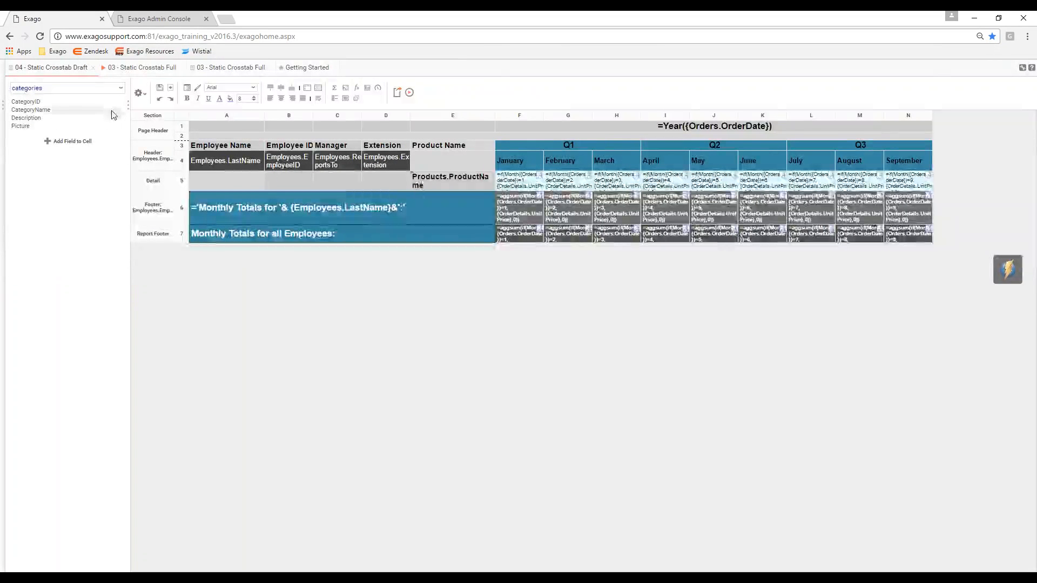
click(128, 105)
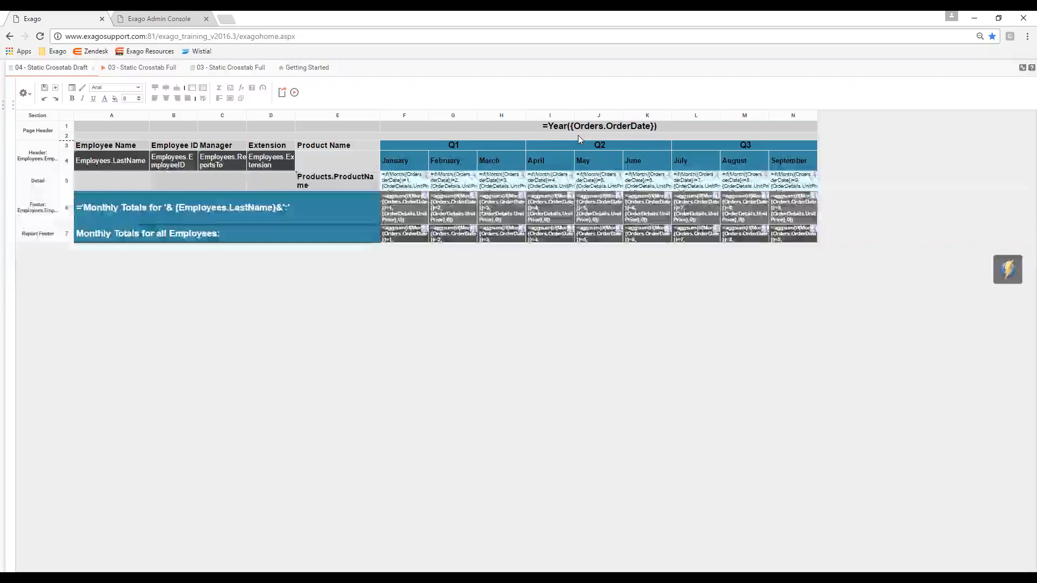
- Review the quarter and month header cells and the January formulas in the detail and employee footer rows
double_click(513, 146)
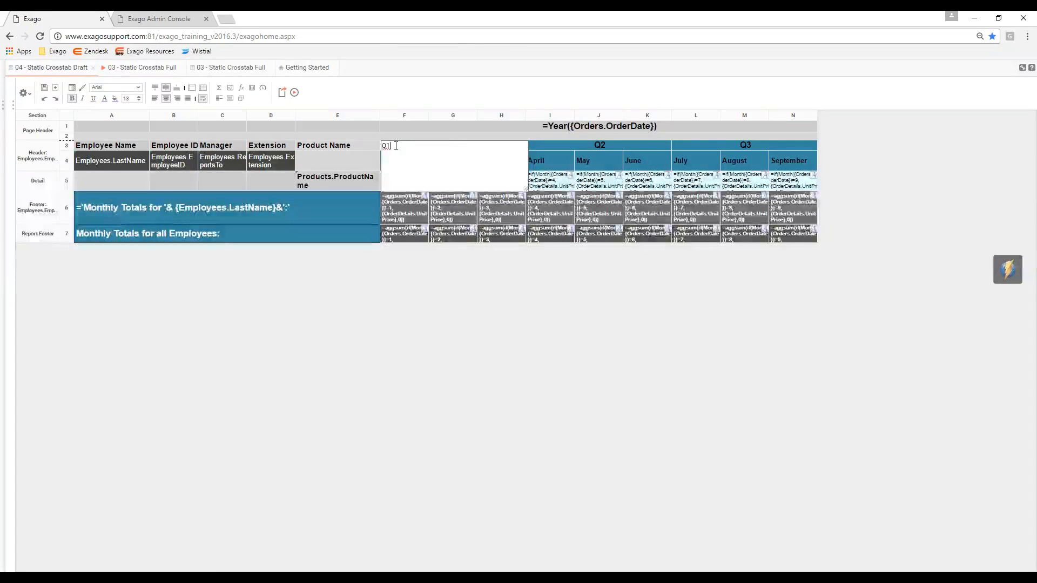
click(564, 160)
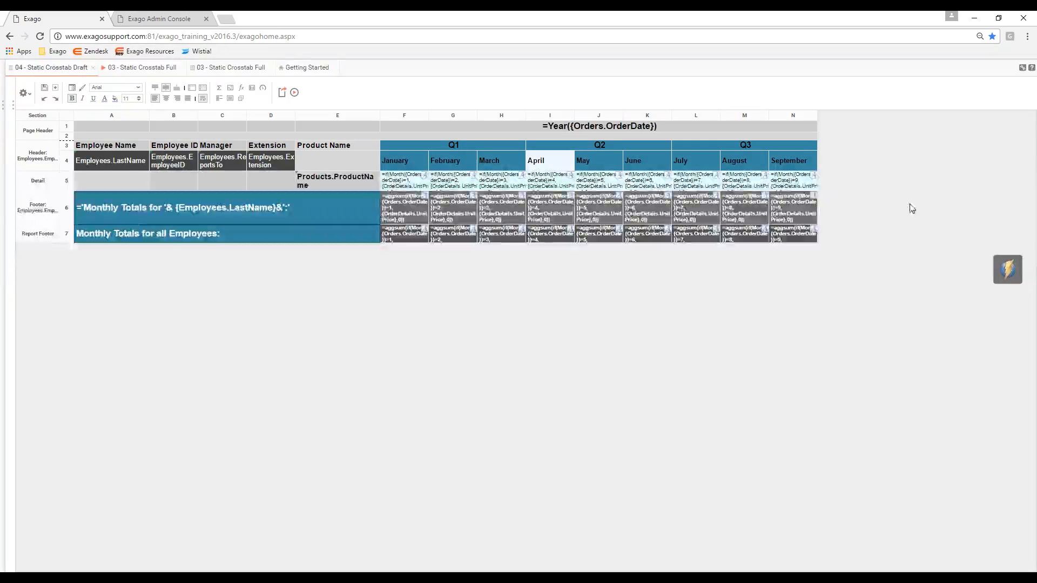
click(393, 157)
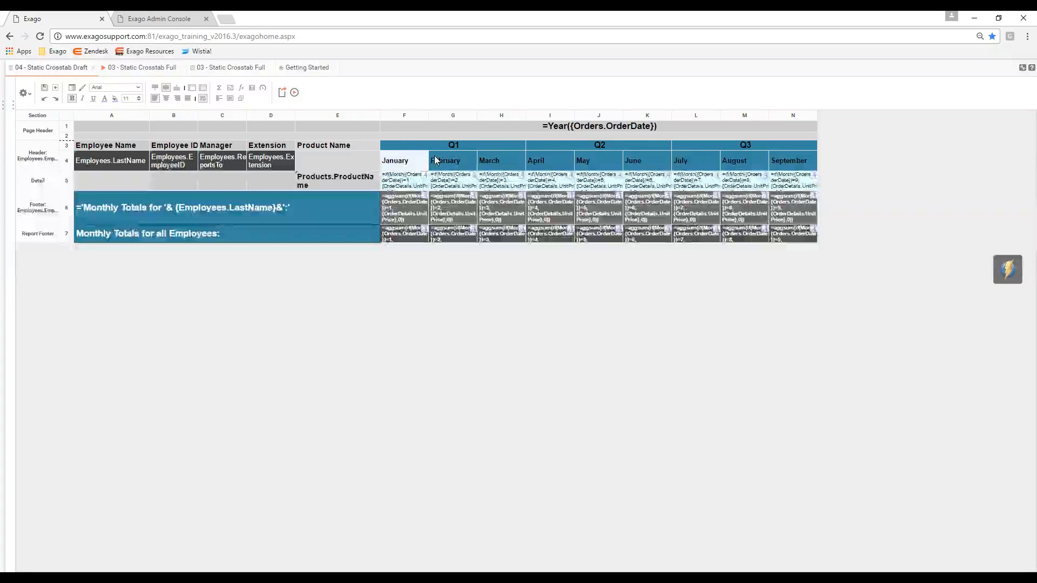
double_click(412, 180)
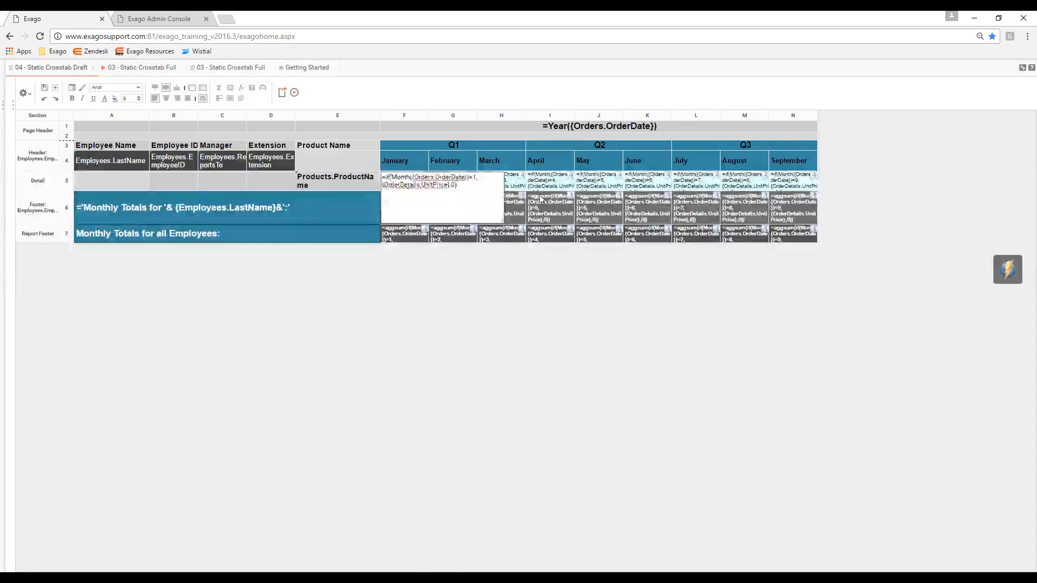
click(540, 197)
click(408, 218)
double_click(408, 219)
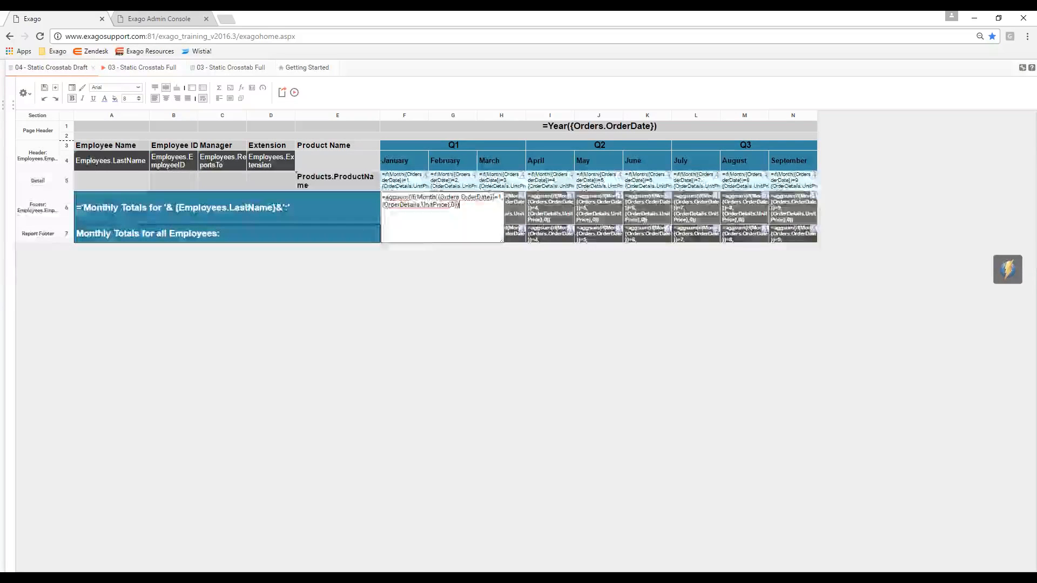
click(587, 328)
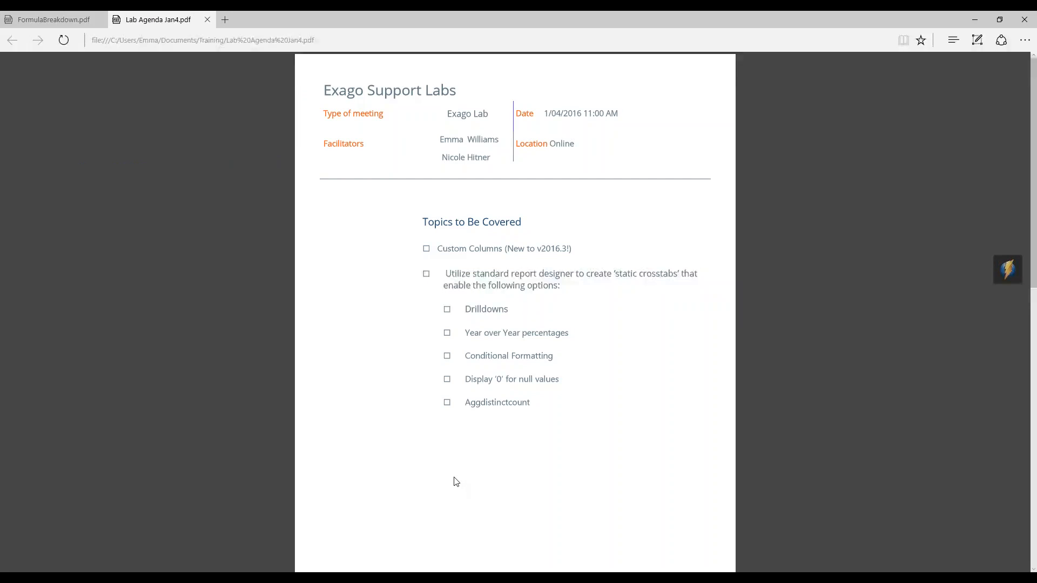
- Examine the aggsum formula in FormulaBreakdown.pdf, then minimize the PDF viewer to return to the Exago report design
click(47, 19)
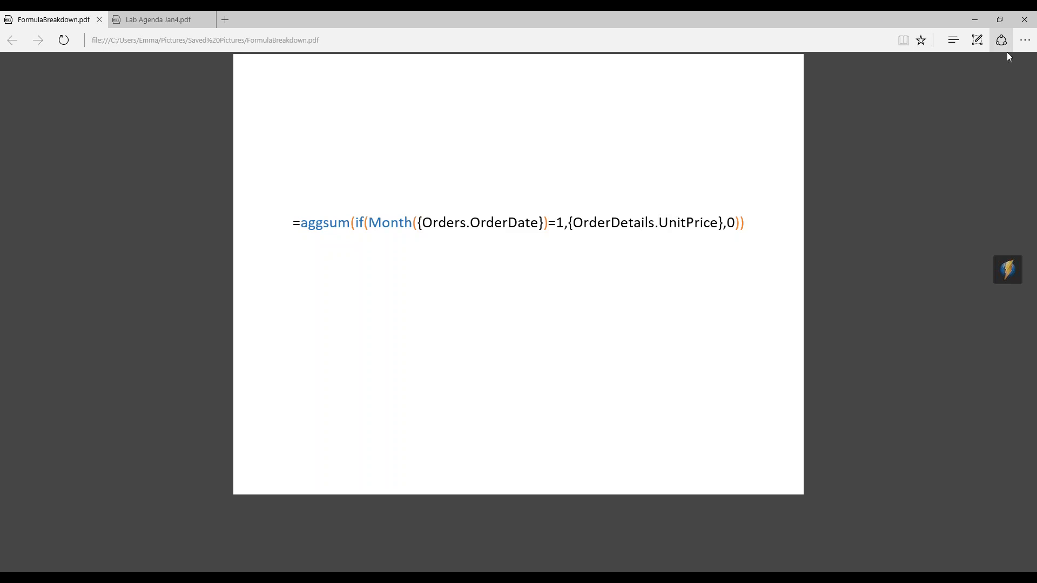
click(1000, 20)
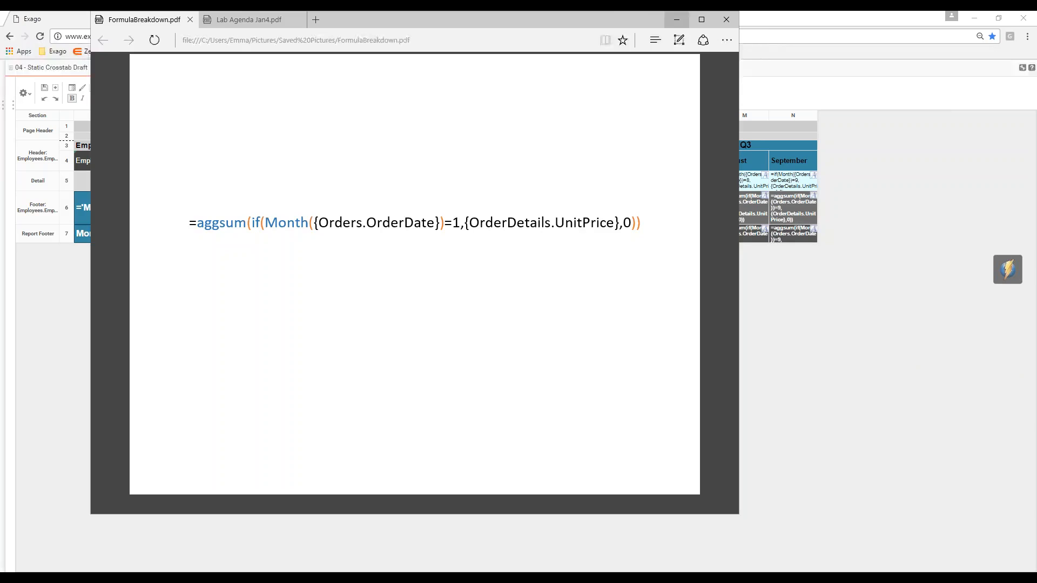
click(677, 20)
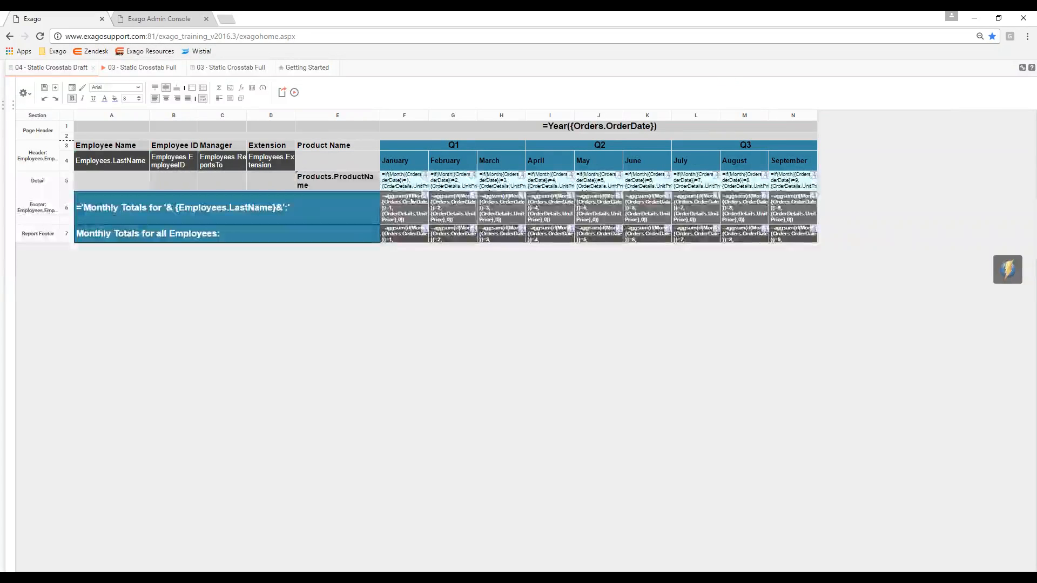
- Compare the January and February detail formulas, checking the month number each one tests
double_click(404, 180)
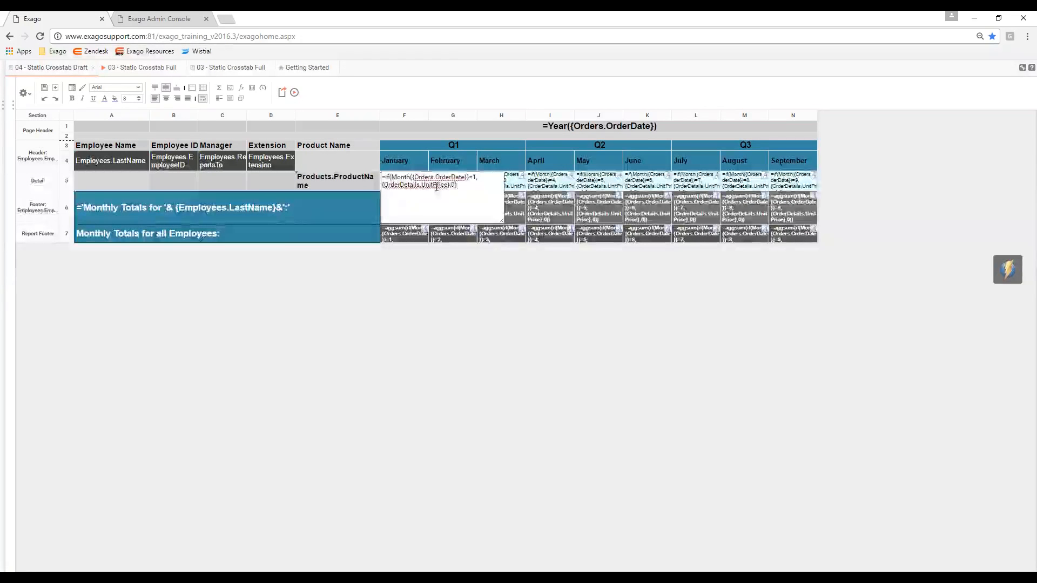
click(473, 165)
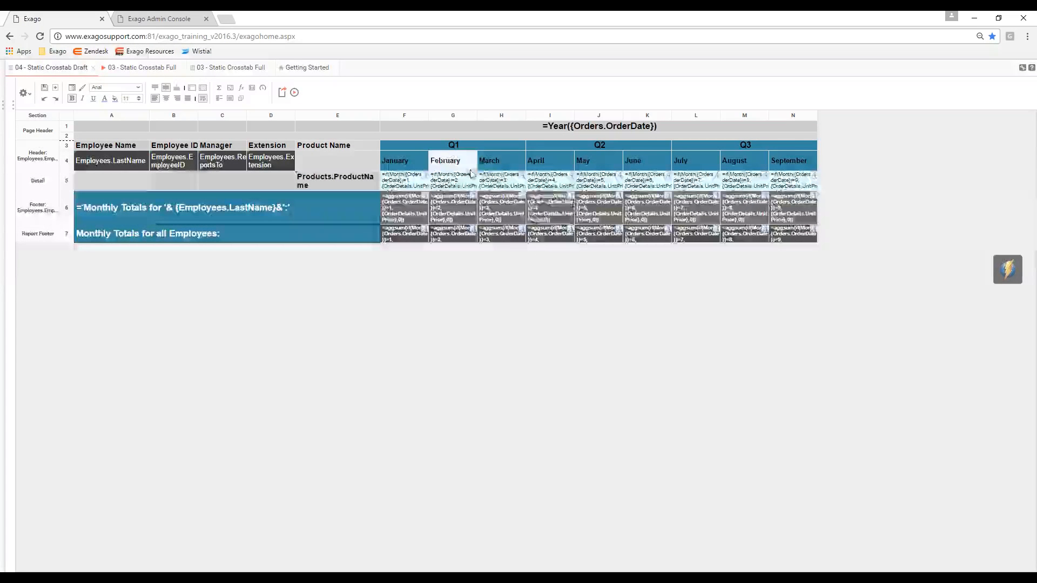
double_click(466, 186)
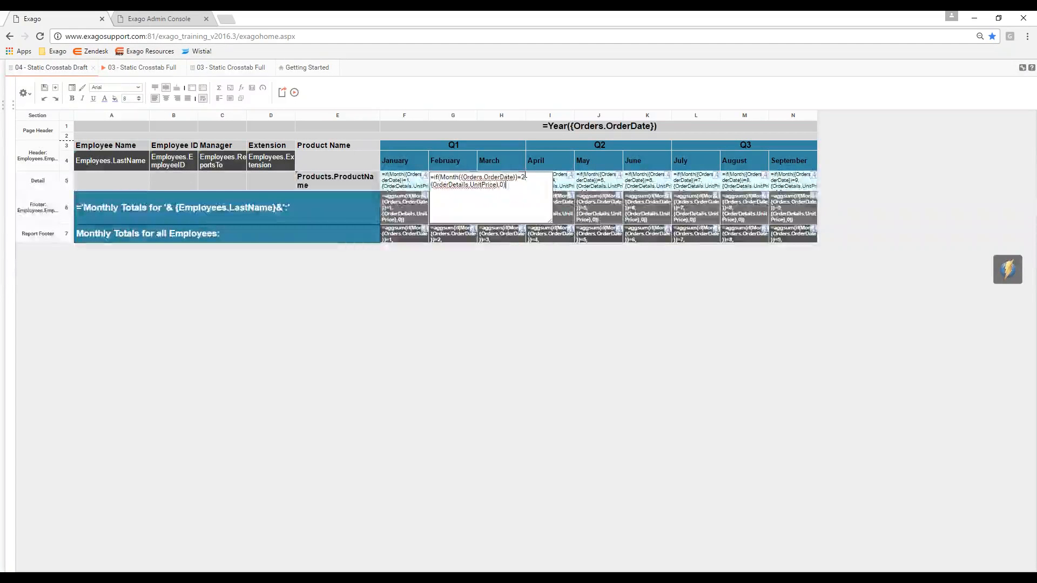
click(565, 184)
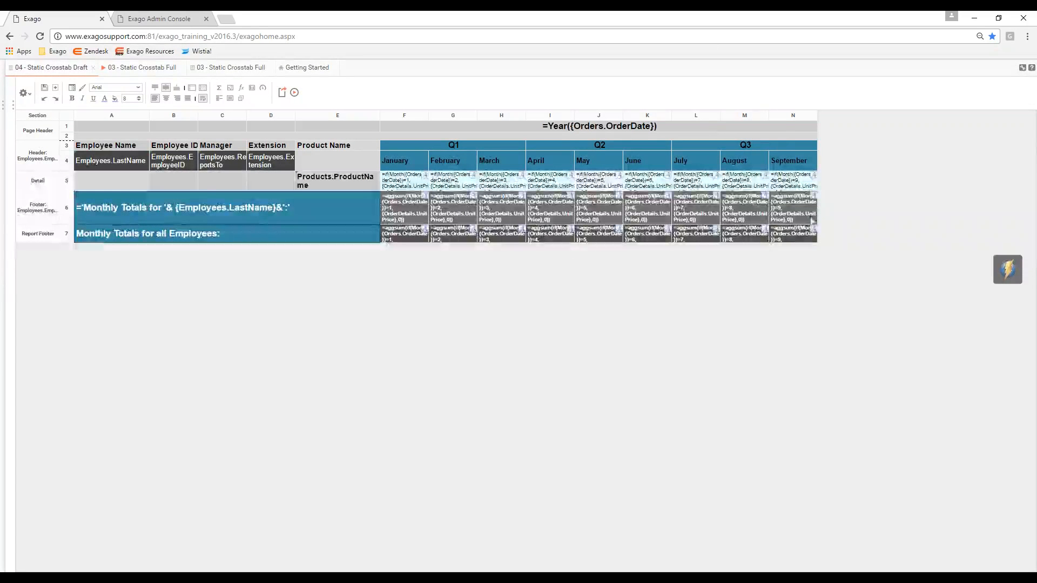
right_click(703, 119)
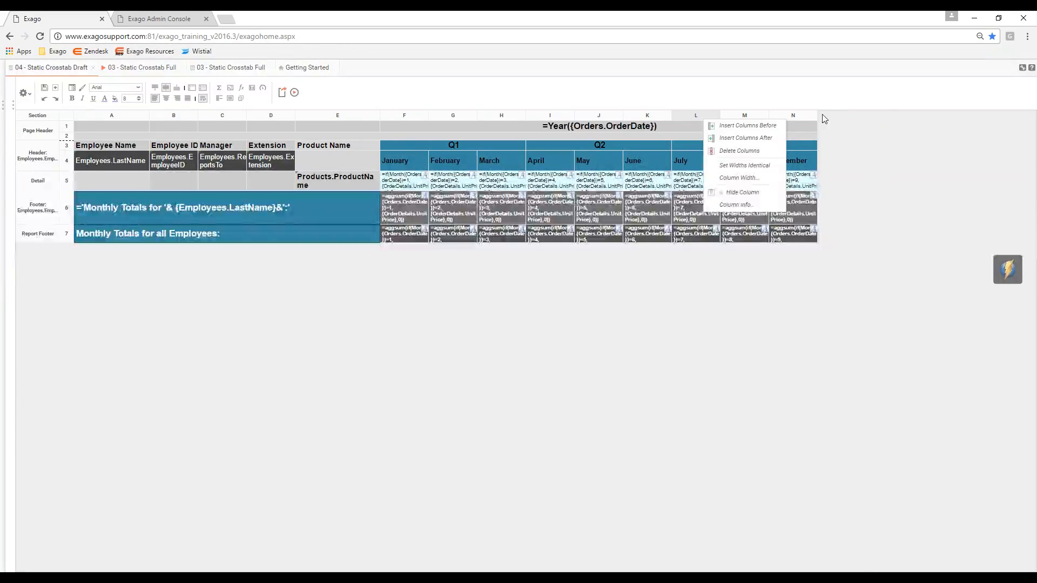
right_click(804, 116)
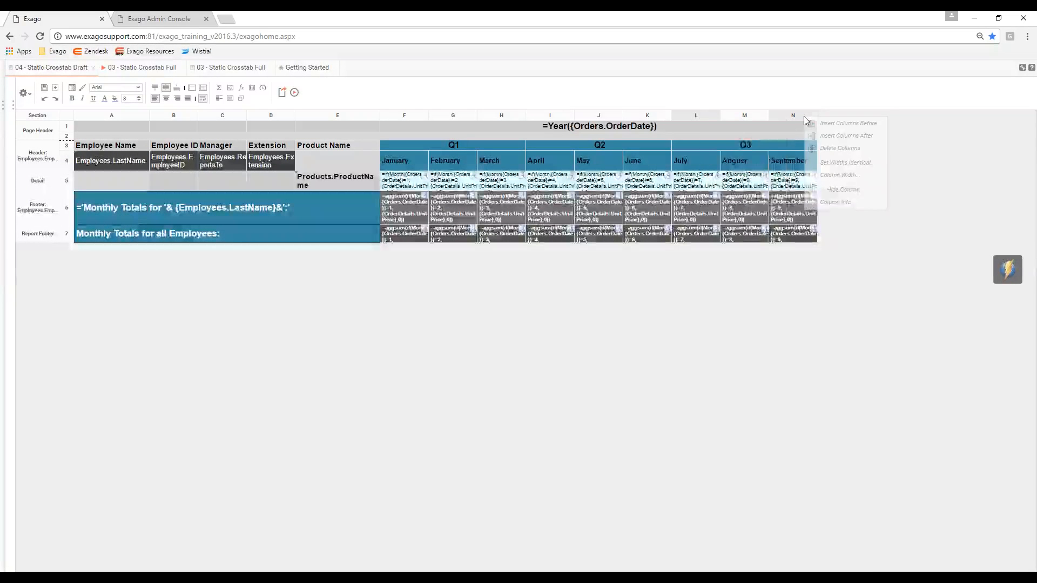
right_click(709, 113)
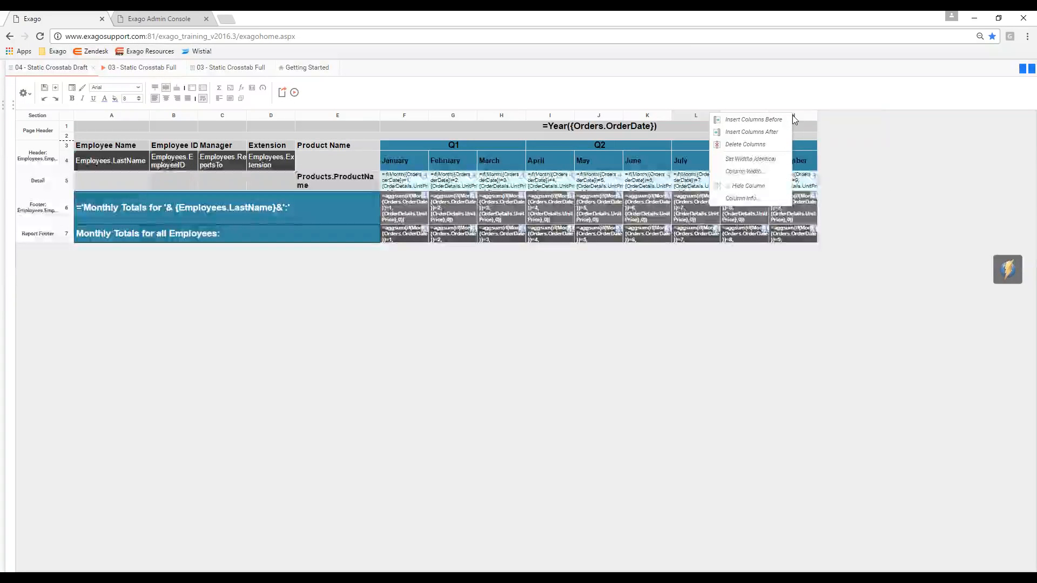
click(814, 145)
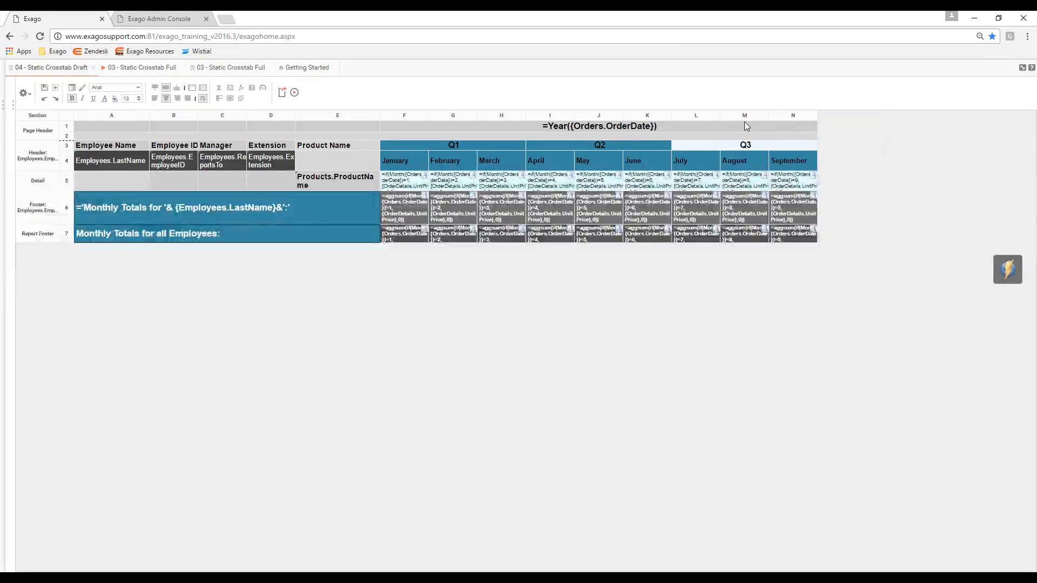
- Select columns L through N and insert three new columns after the September column
click(710, 115)
shift+click(803, 119)
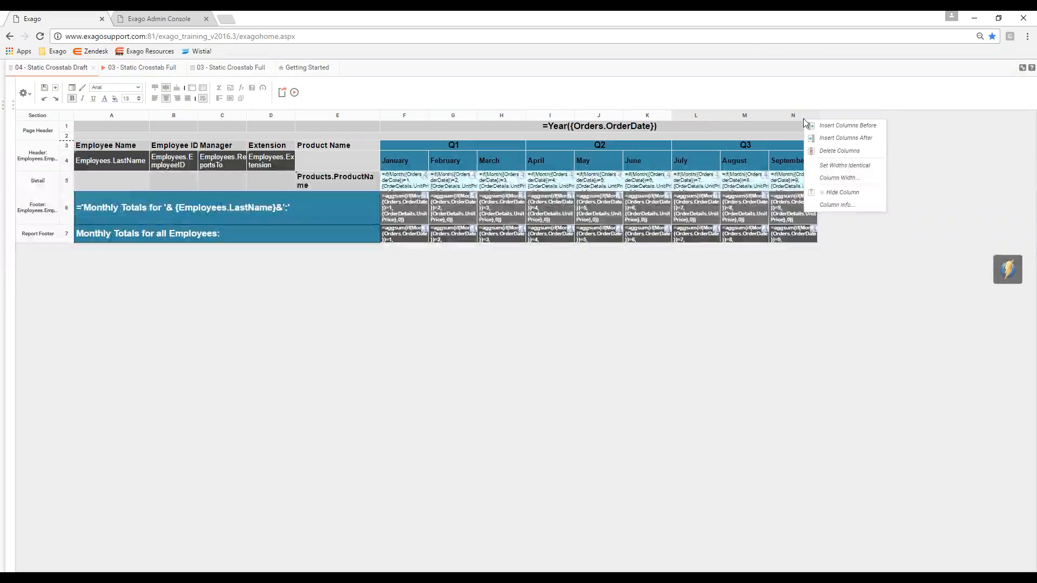
click(846, 138)
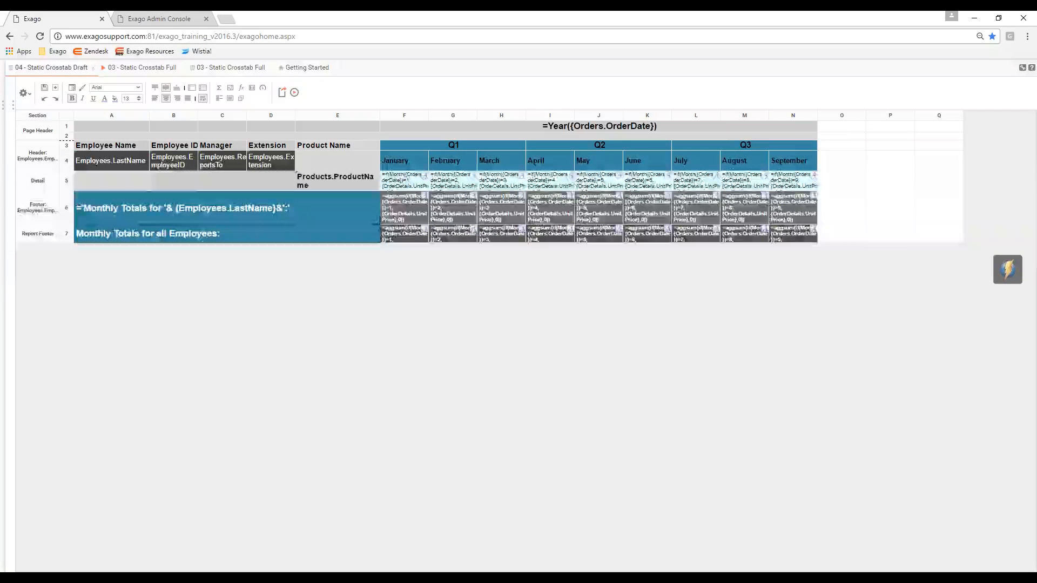
- Merge the order year header cell in row 1 with the new cells so it spans columns F through Q
click(844, 128)
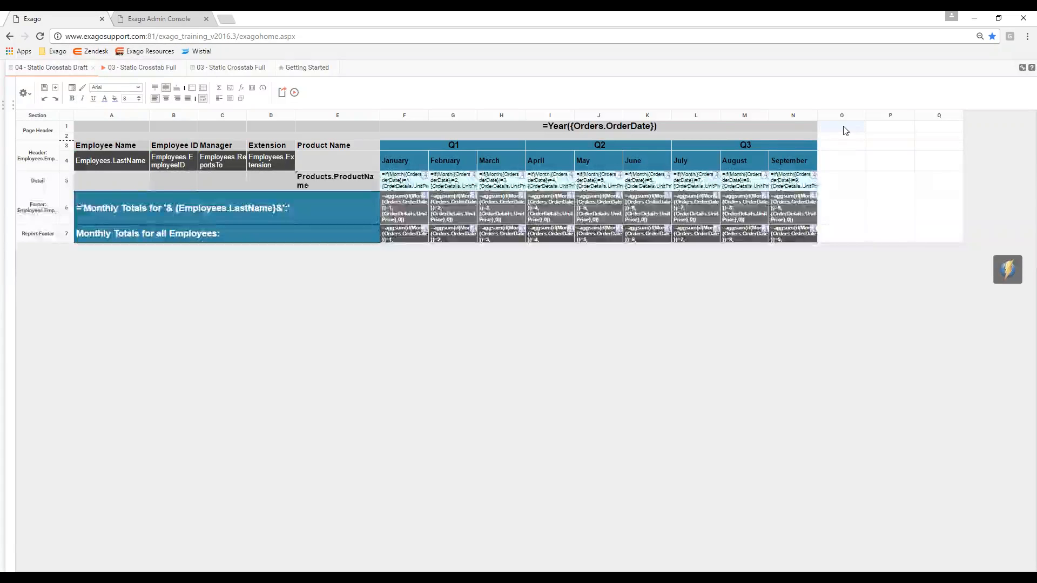
click(724, 126)
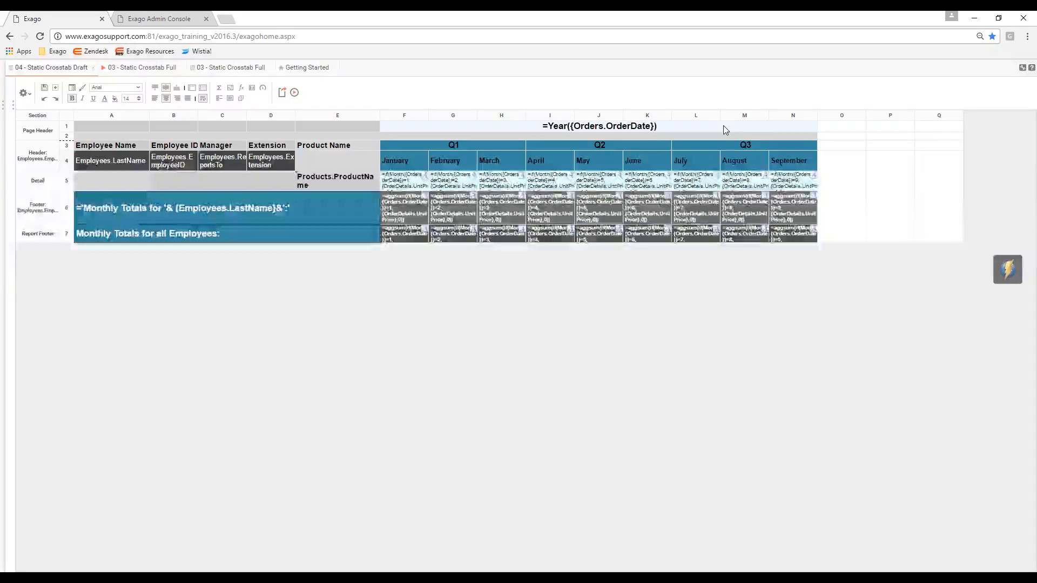
click(933, 129)
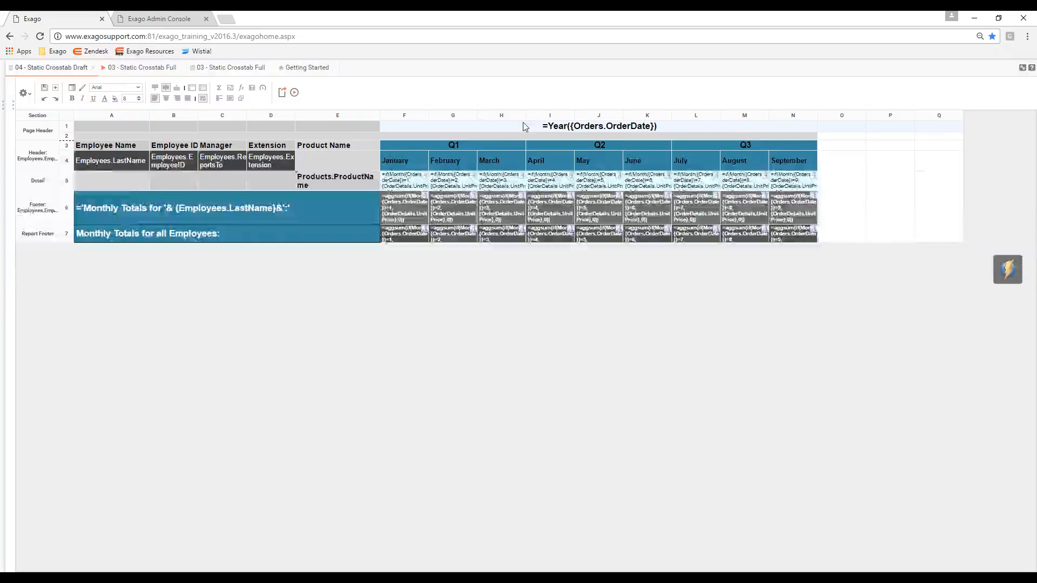
click(202, 99)
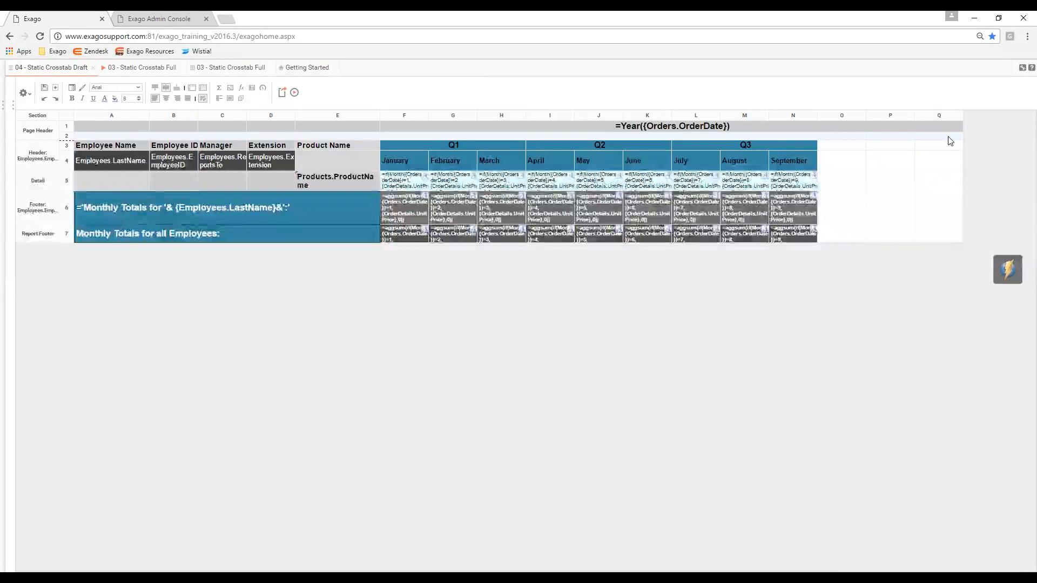
- Merge the row 2 cells across through column Q, and merge cells O3 through Q3 into one header cell
click(193, 89)
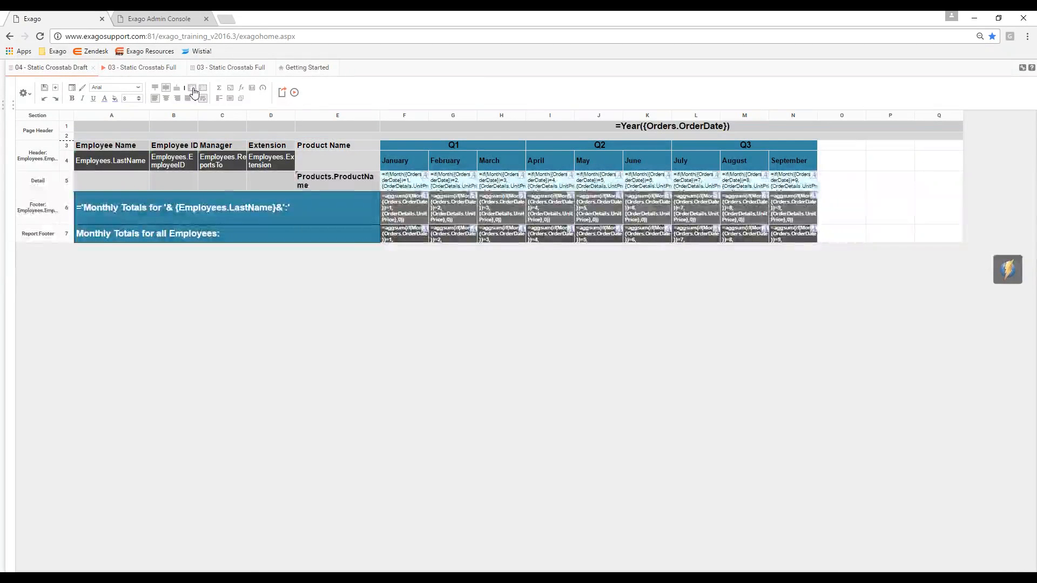
drag(846, 150, 931, 148)
click(202, 94)
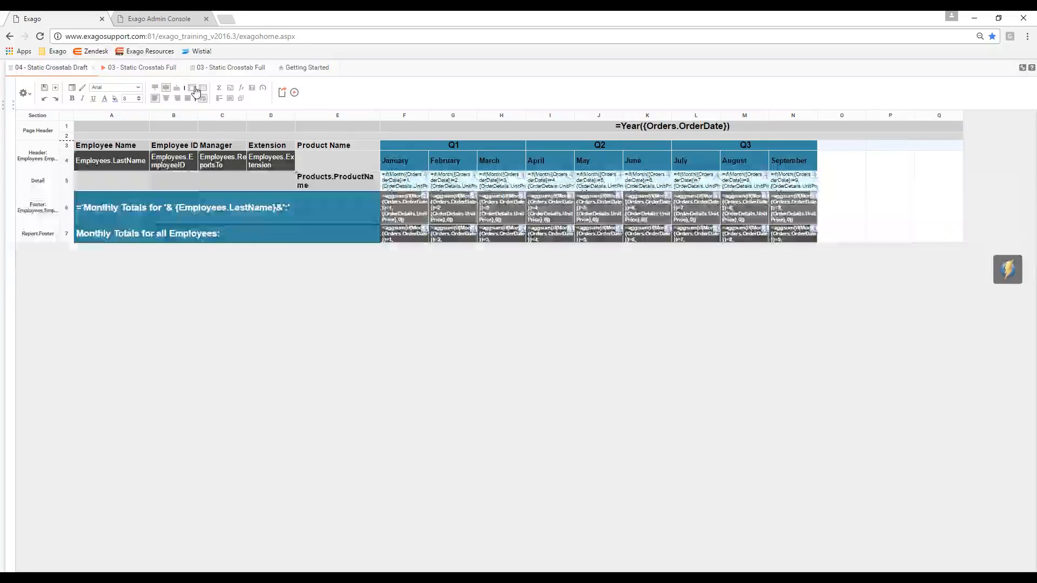
- Copy the Q3 quarter header into the merged cell over columns O through Q and change its text to Q4
click(765, 149)
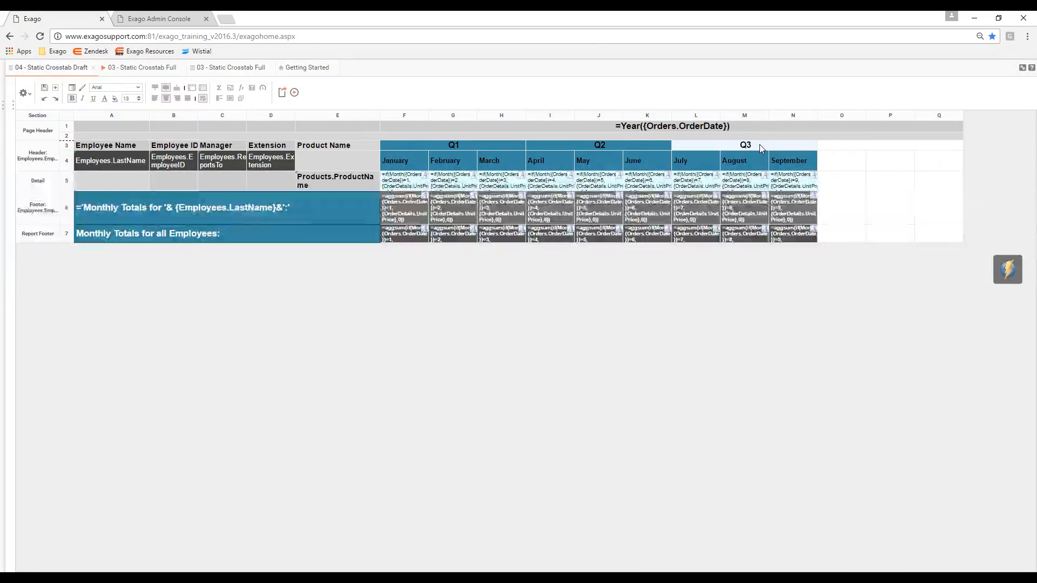
drag(765, 149, 876, 147)
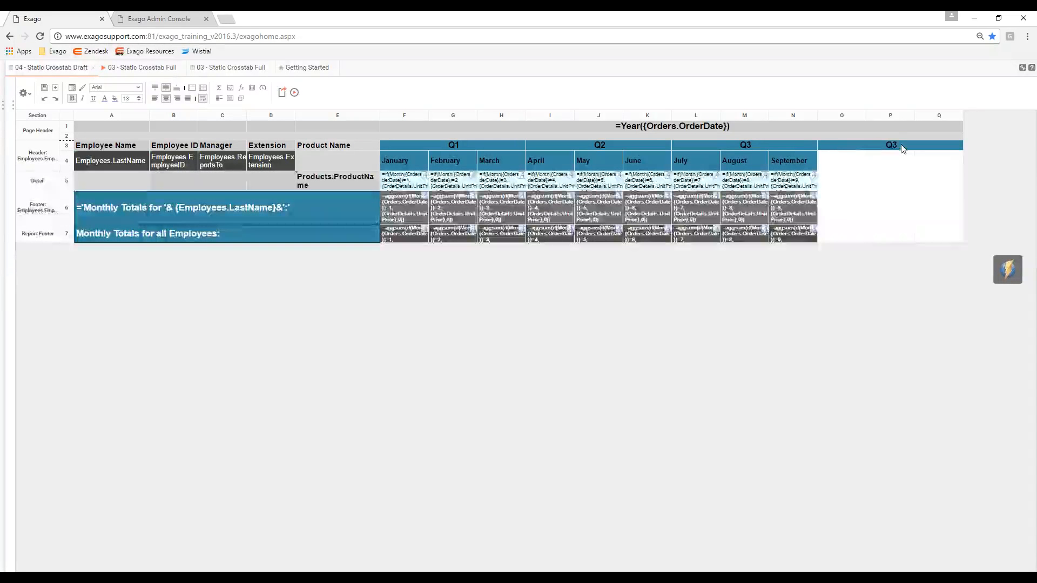
double_click(877, 147)
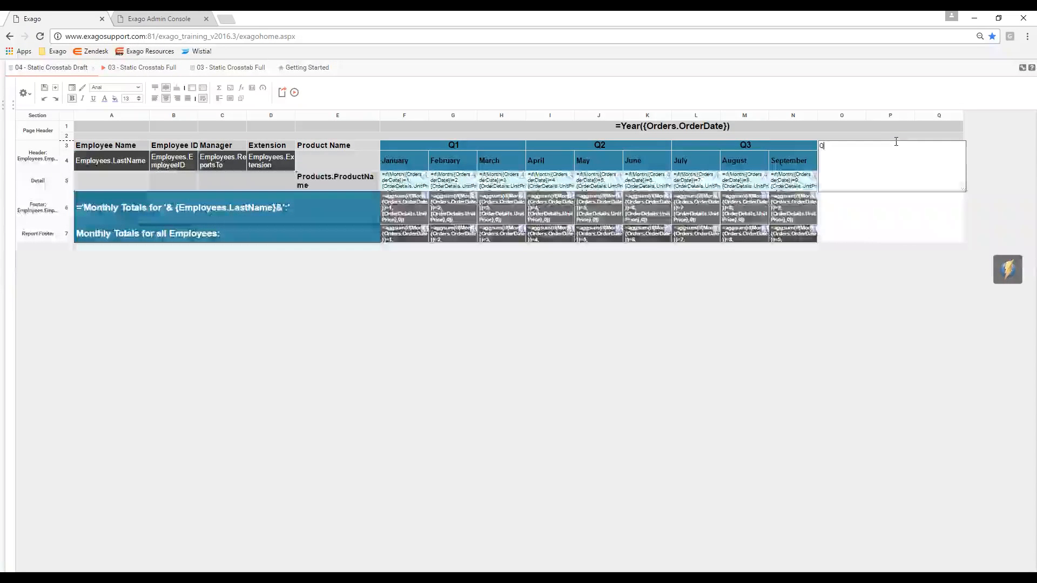
key(BackSpace)
text(4)
click(893, 206)
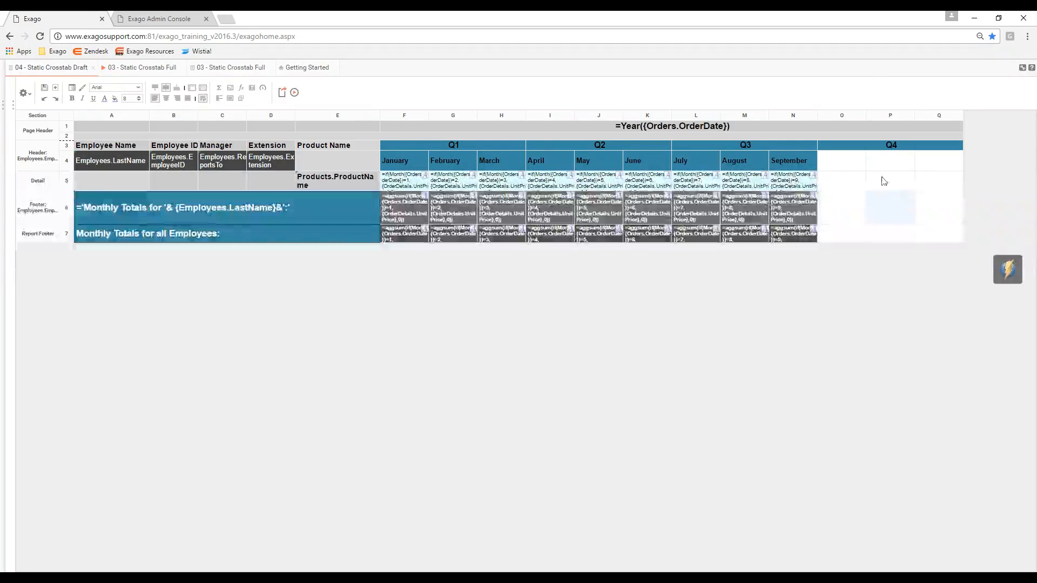
- Try to copy the July, August and September headers together into row 4 beneath Q4, and undo the copy
click(696, 161)
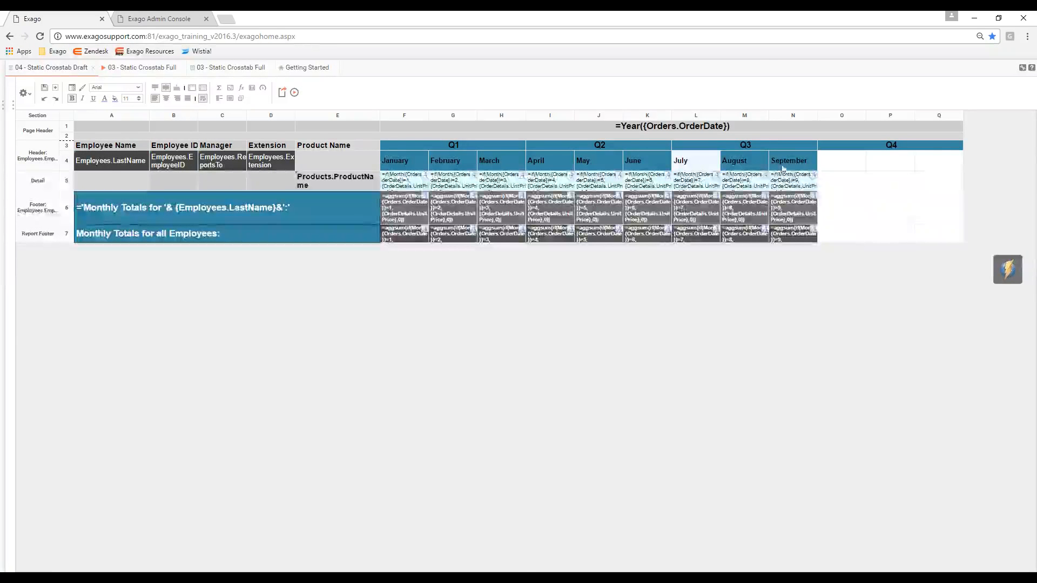
shift+click(809, 168)
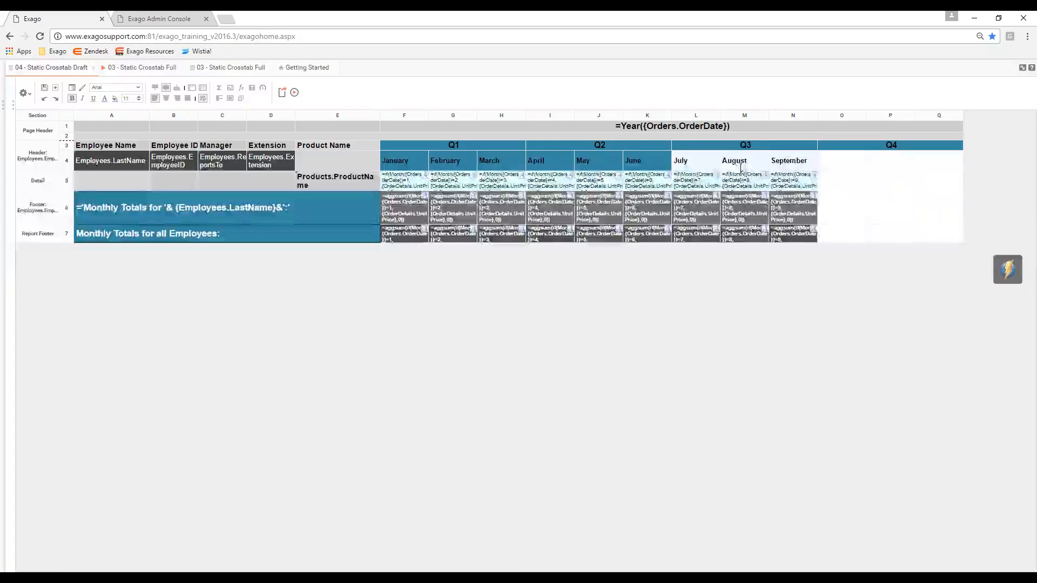
drag(809, 168, 875, 162)
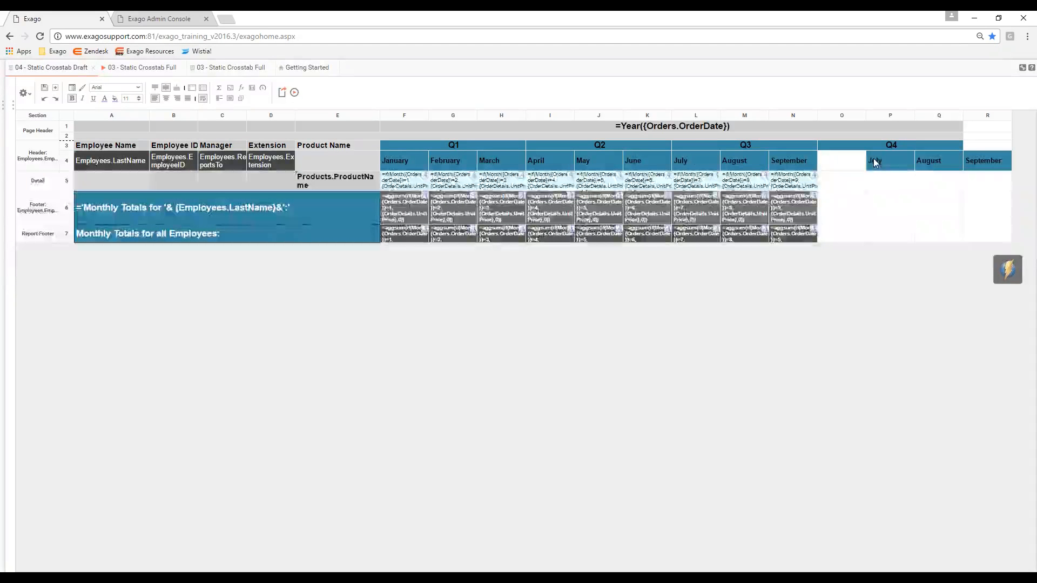
key(ctrl+z)
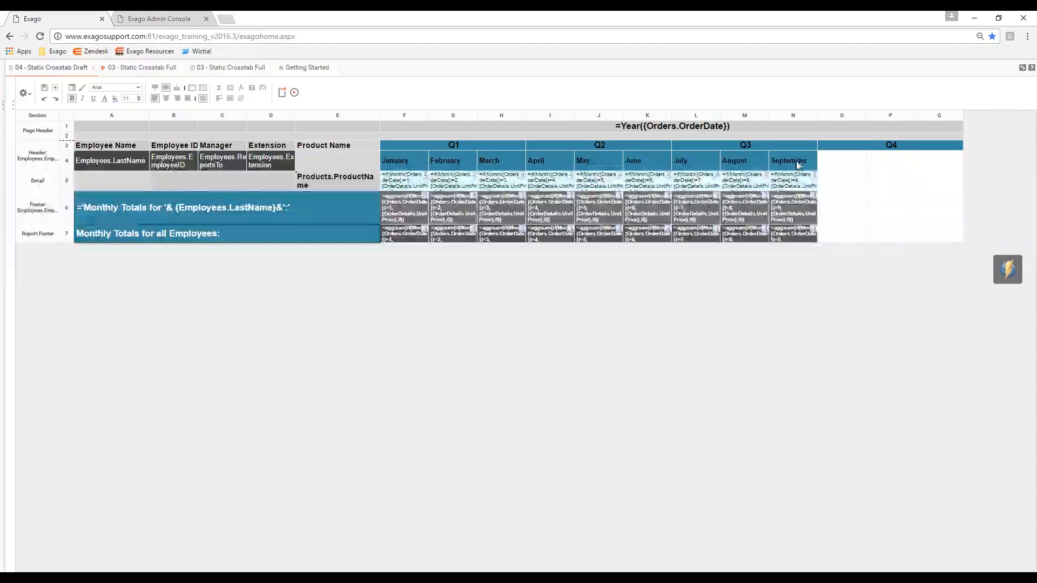
- Copy the September header into the three month cells beneath Q4 and rename the first copy October
drag(799, 165, 925, 161)
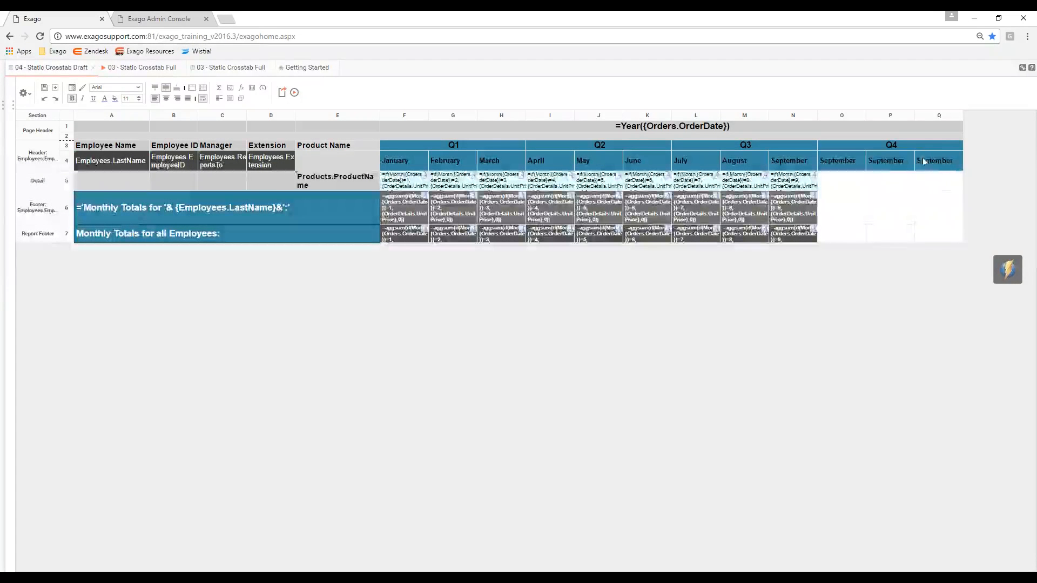
double_click(846, 157)
drag(853, 156, 820, 162)
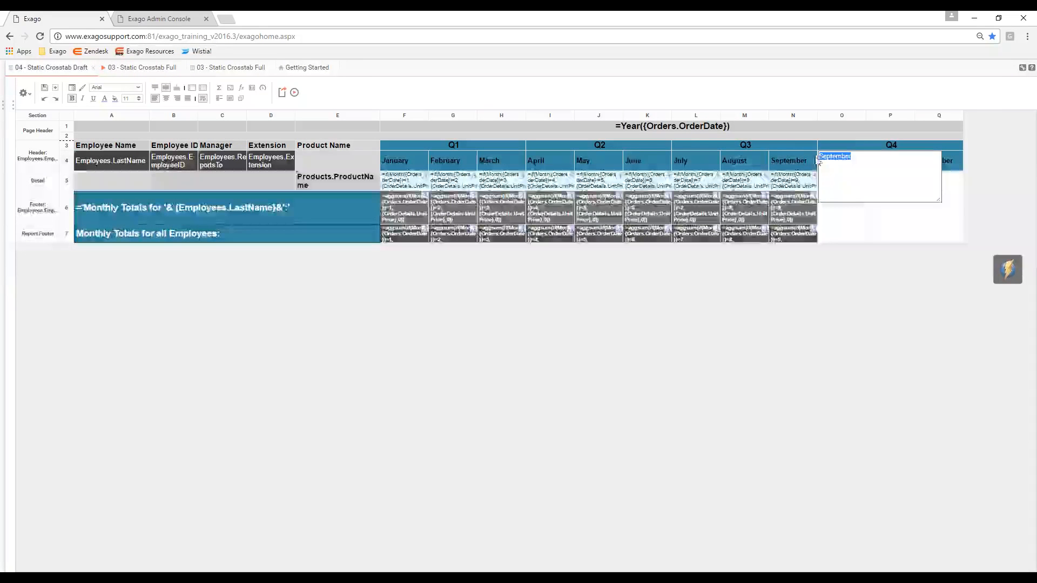
text(October)
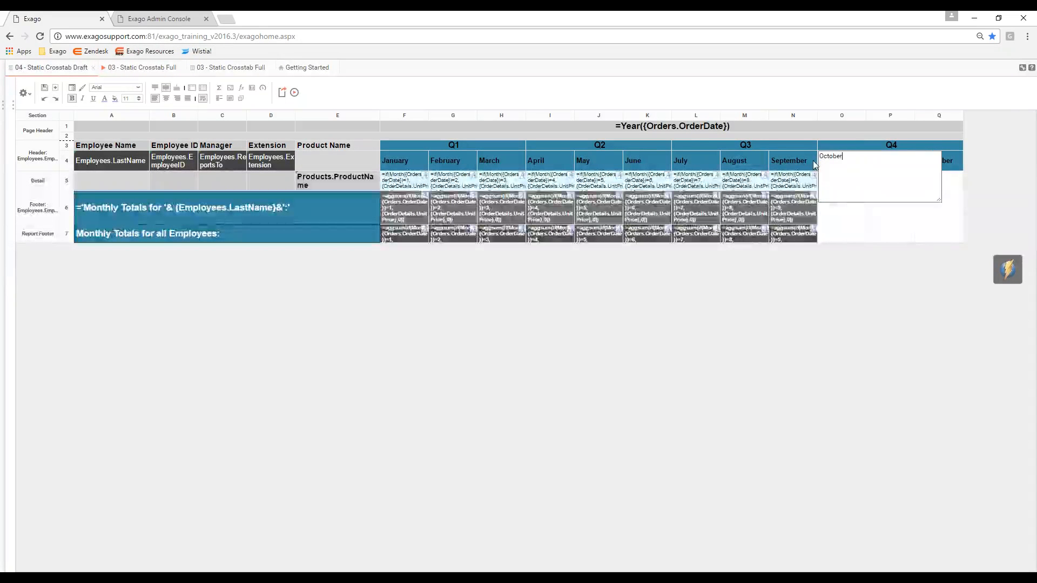
key(Return)
- Rename the two remaining copied month headers beneath Q4 to November and December
double_click(898, 161)
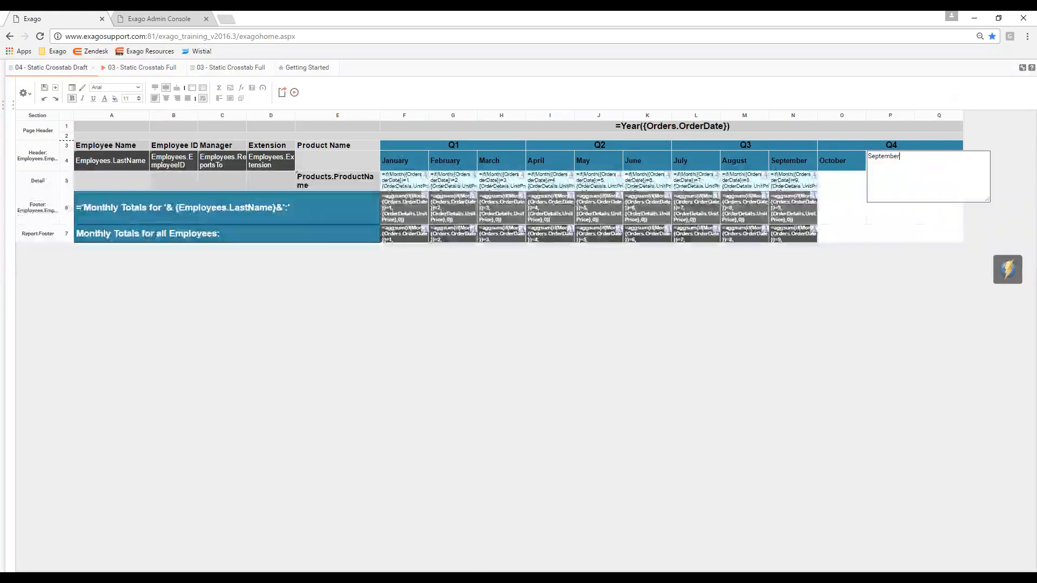
drag(902, 156, 874, 158)
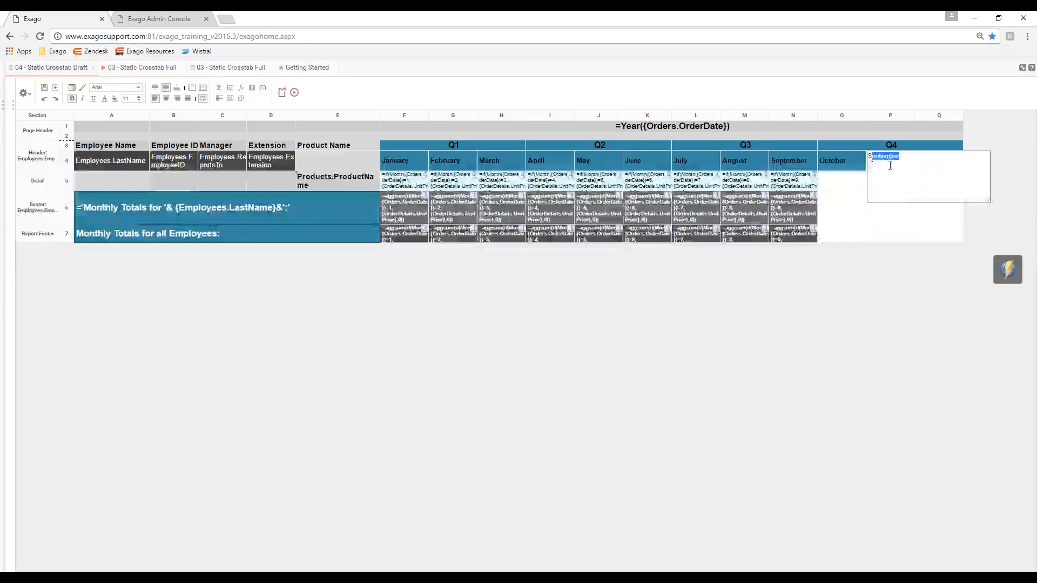
text(Nov)
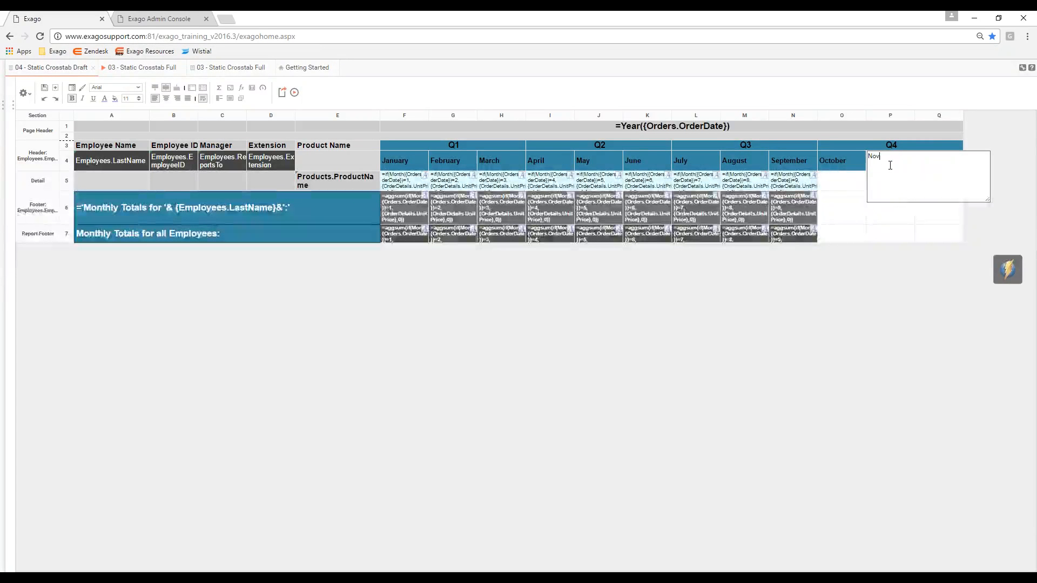
text(ember)
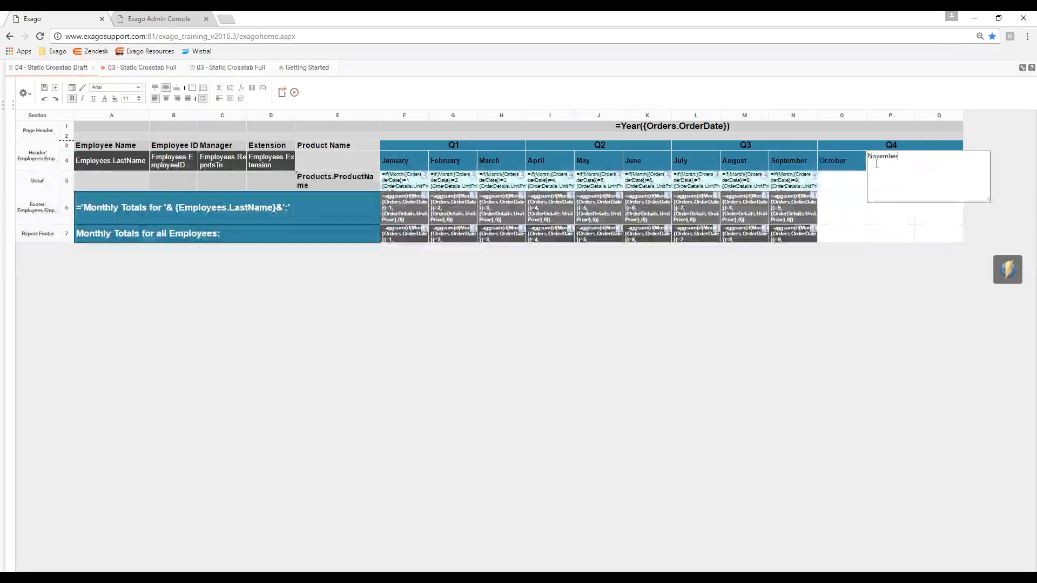
click(848, 162)
double_click(934, 161)
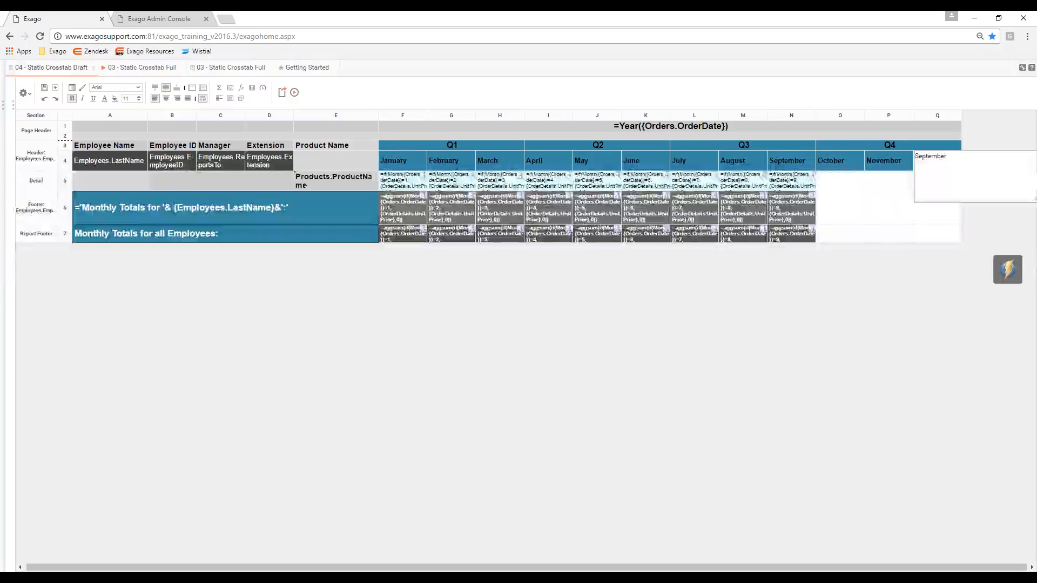
drag(948, 157, 910, 157)
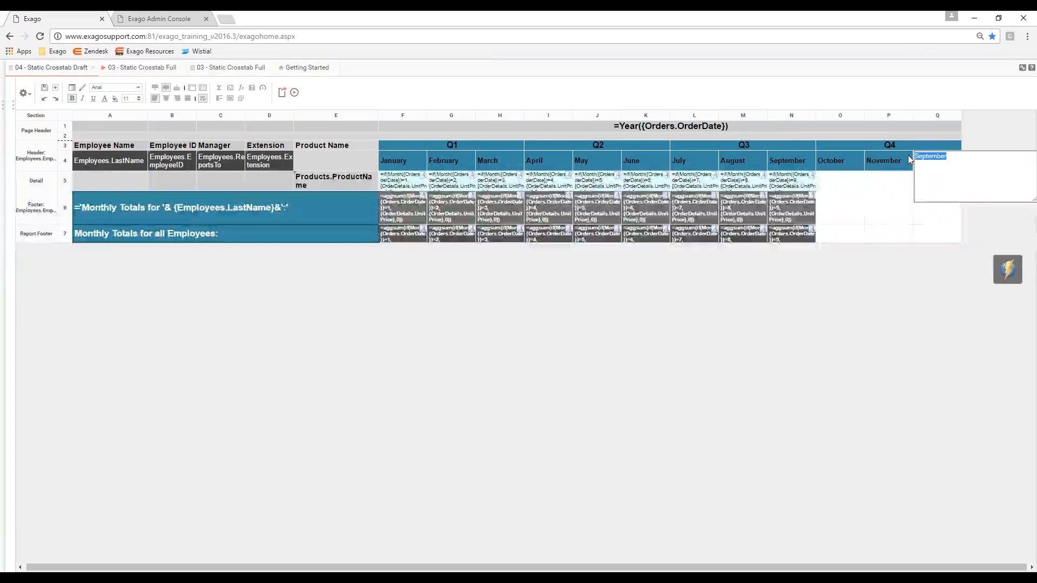
text(December)
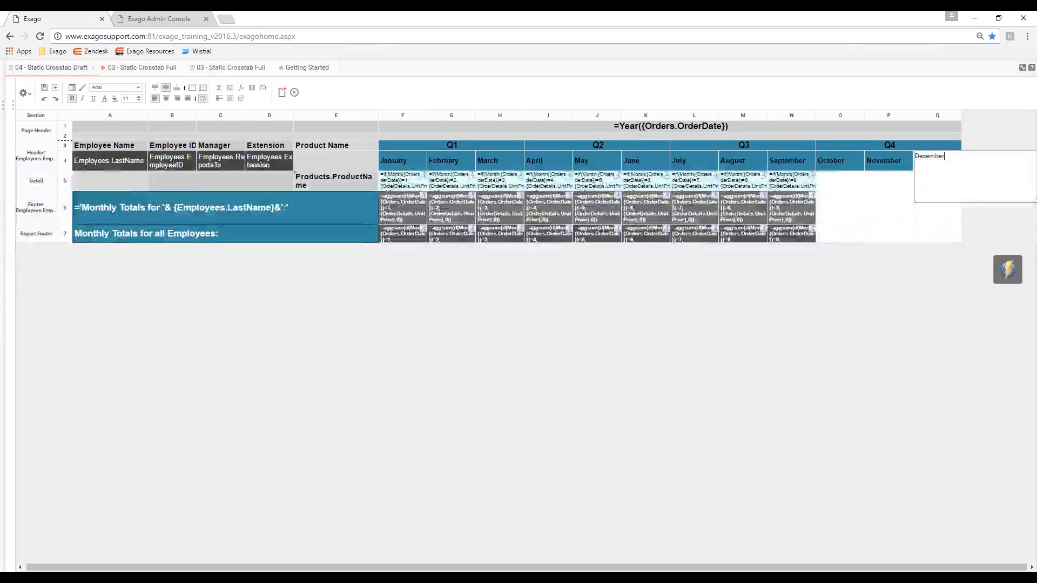
key(Return)
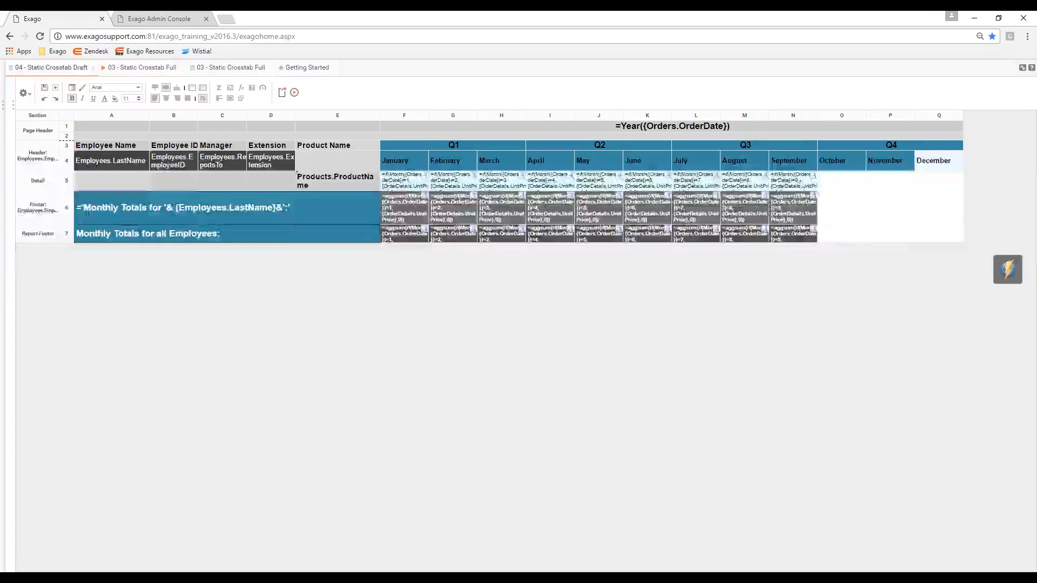
- Copy the September detail formula into the October, November and December cells, and set the month number in October's formula to 10
click(801, 185)
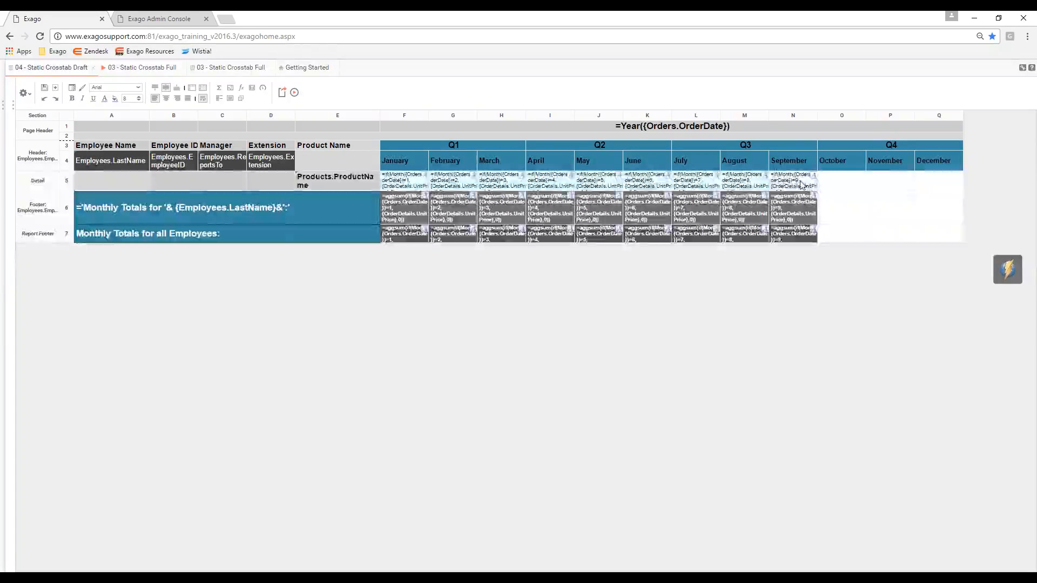
drag(801, 185, 933, 185)
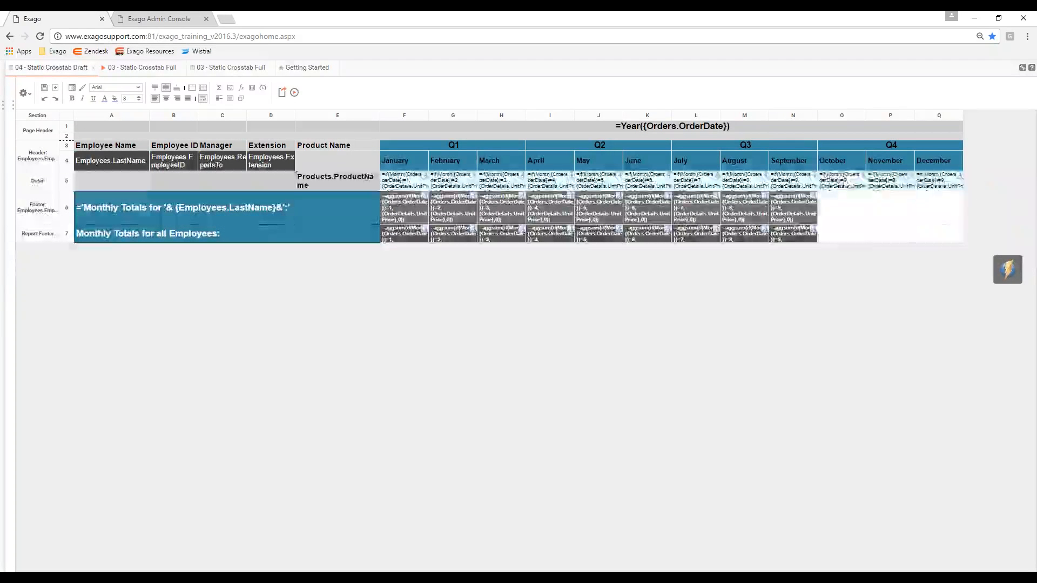
double_click(844, 184)
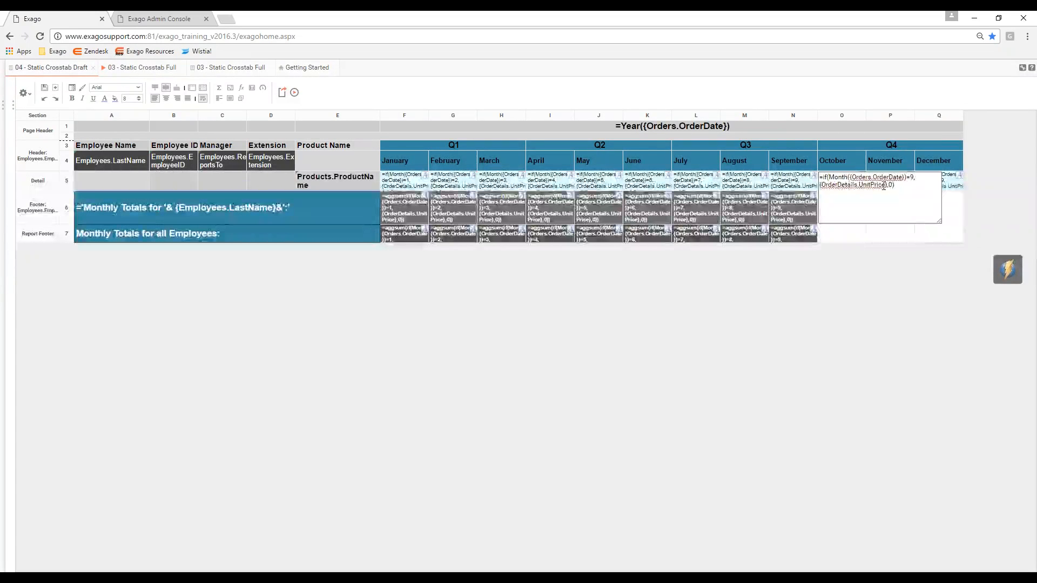
click(912, 179)
key(BackSpace)
key(BackSpace)
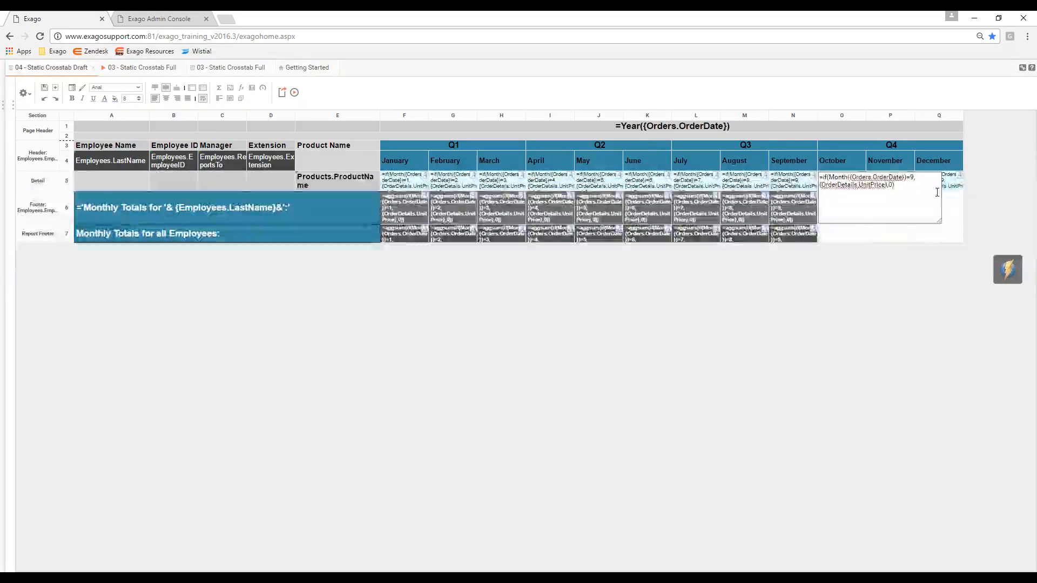
text(10)
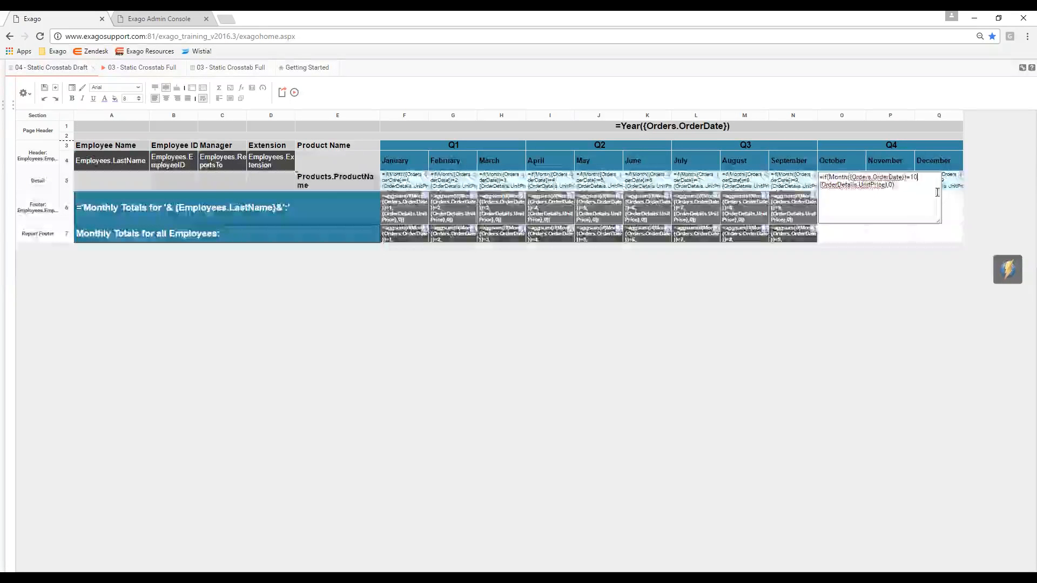
text(,)
click(959, 176)
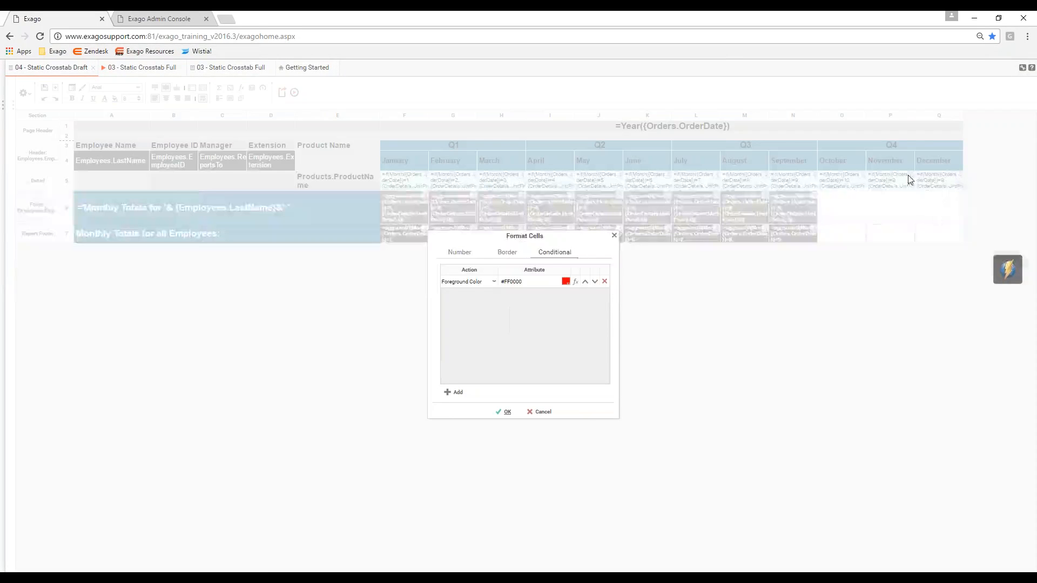
click(541, 412)
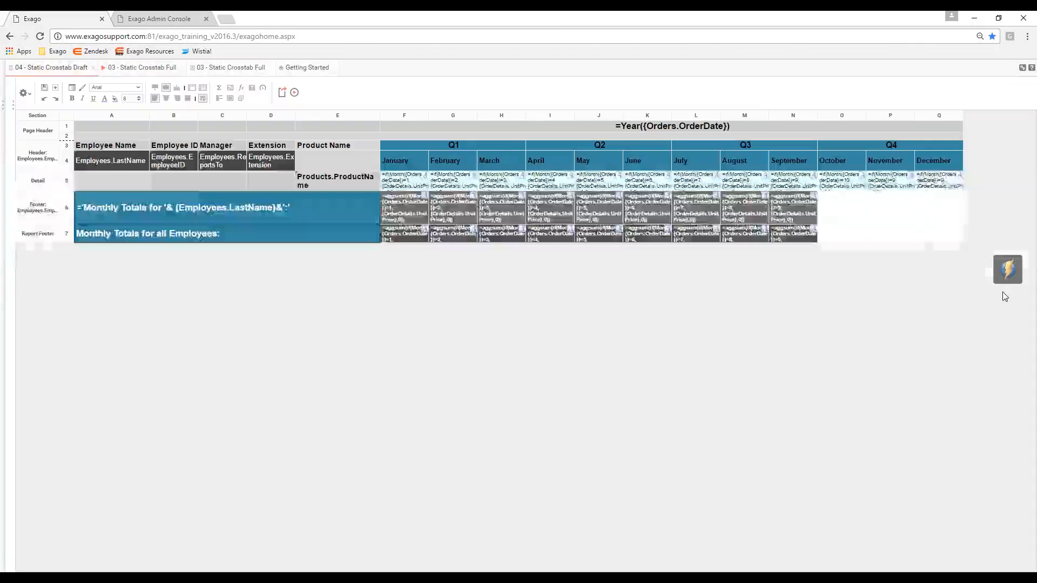
- Set the month number to 11 in the November detail formula and 12 in the December one, and recheck the December formula
double_click(894, 180)
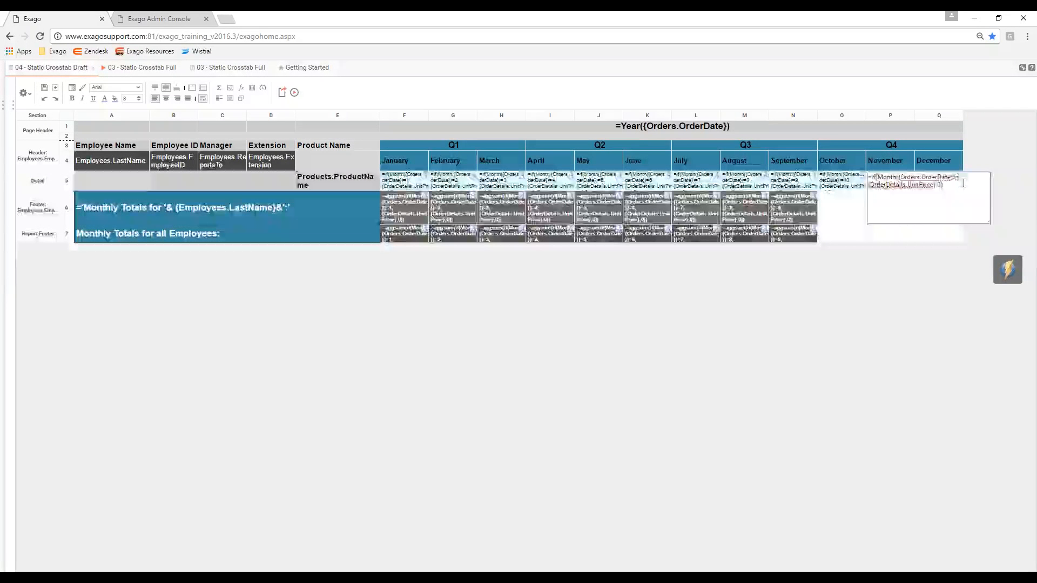
key(BackSpace)
text(11,)
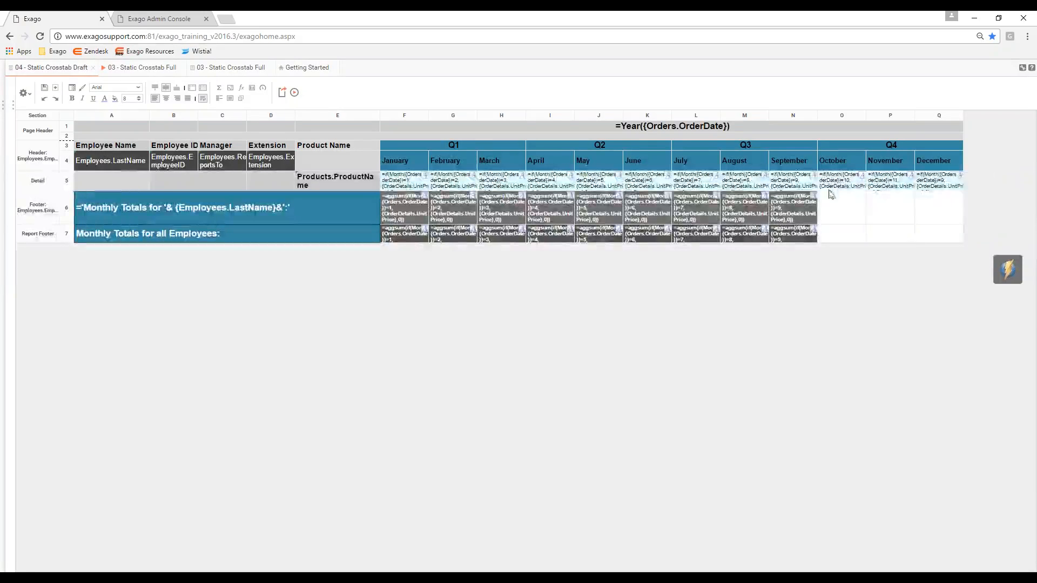
double_click(942, 183)
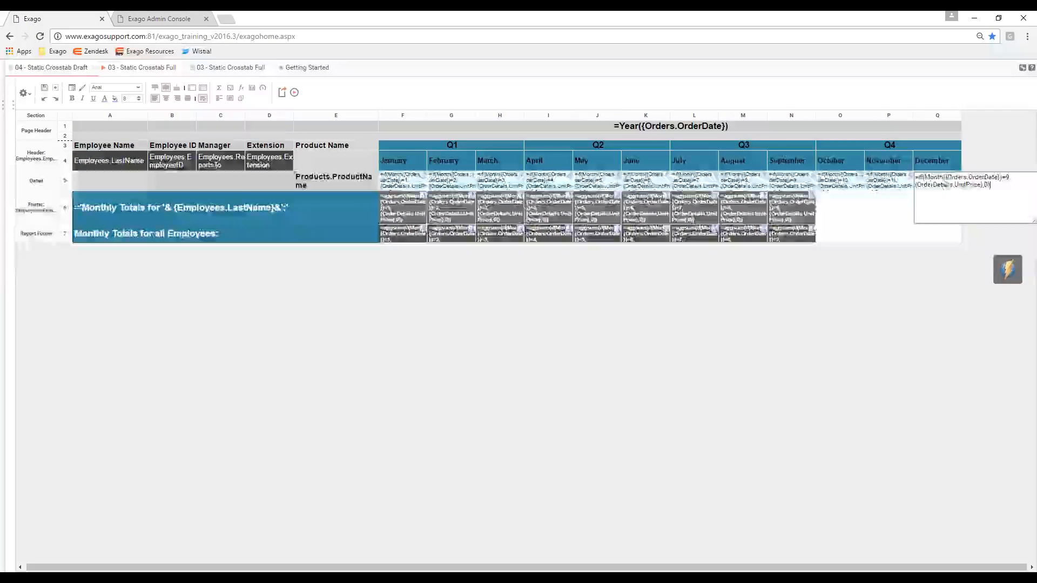
click(1009, 178)
key(BackSpace)
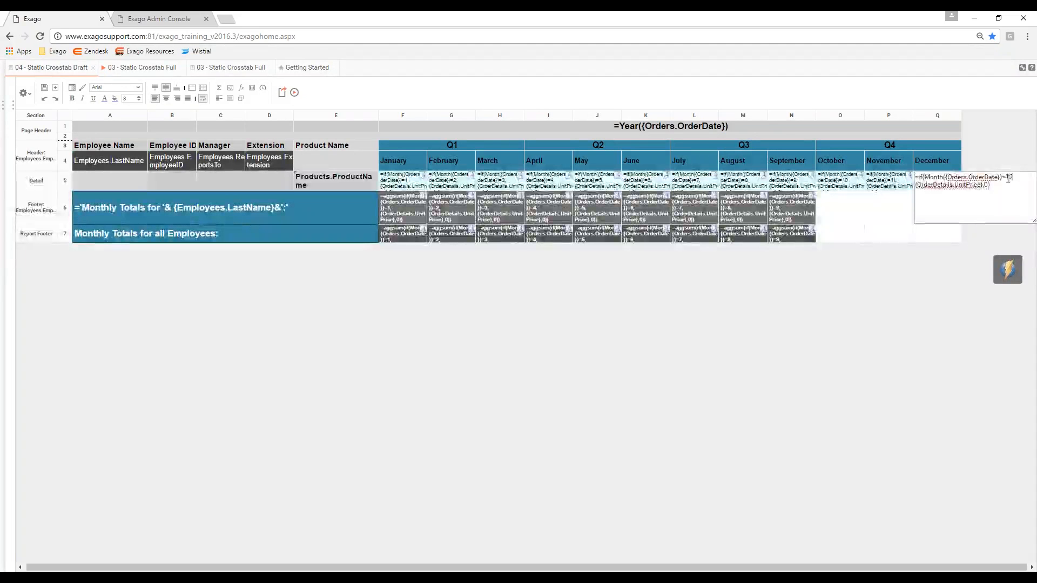
text(12)
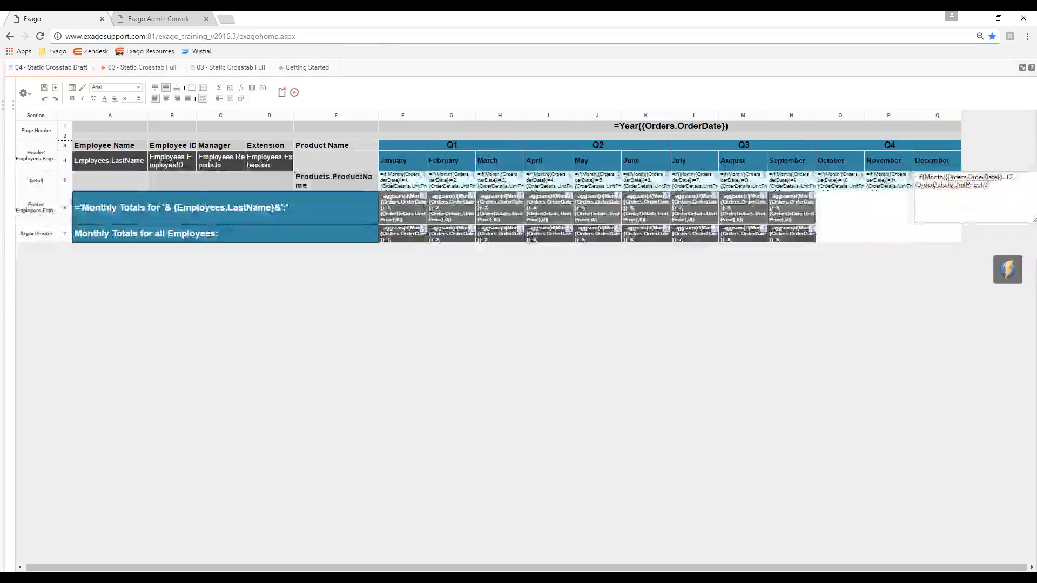
click(849, 214)
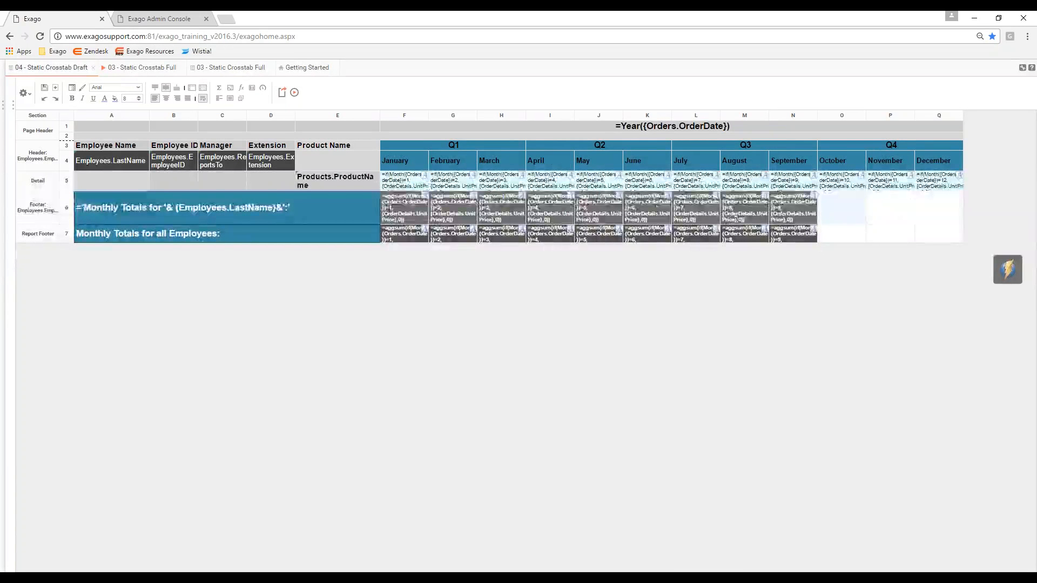
click(929, 183)
click(928, 184)
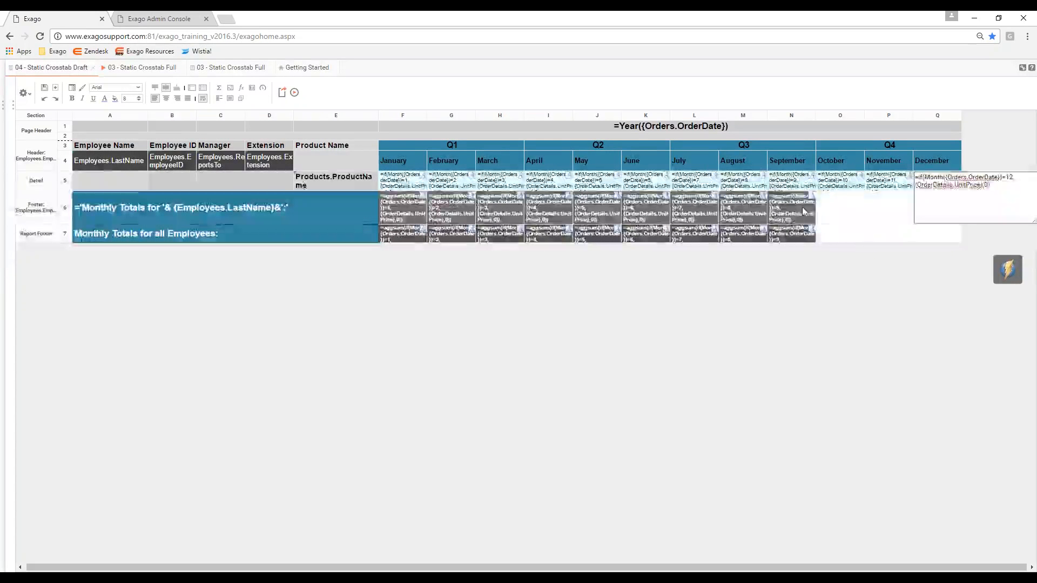
- Copy September's employee footer total into the October, November and December cells, and set the month number in October's formula to 10
click(803, 212)
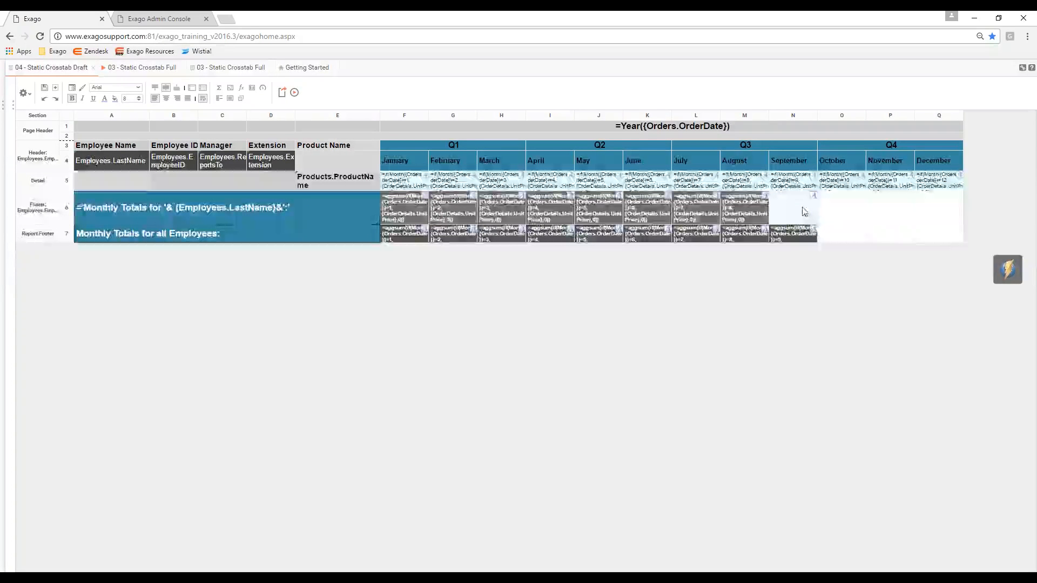
text(=aggsum(if(Month({Orders.OrderDate})=8,{OrderDetails.UnitPrice},0)))
click(845, 214)
text(=aggsum(if(Month({Orders.OrderDate})=8,{OrderDetails.UnitPrice},0)))
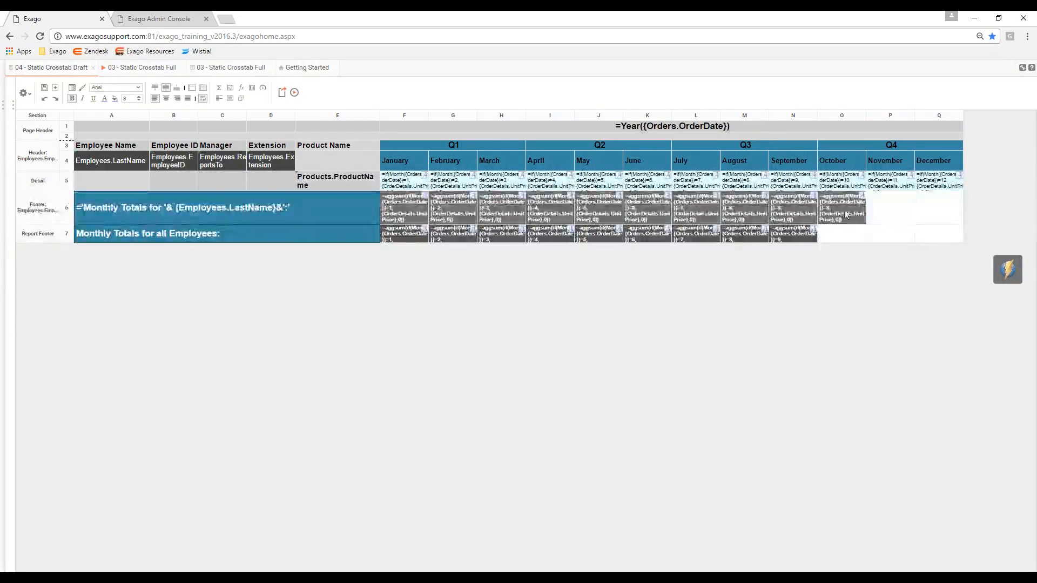
drag(845, 210, 931, 210)
double_click(843, 211)
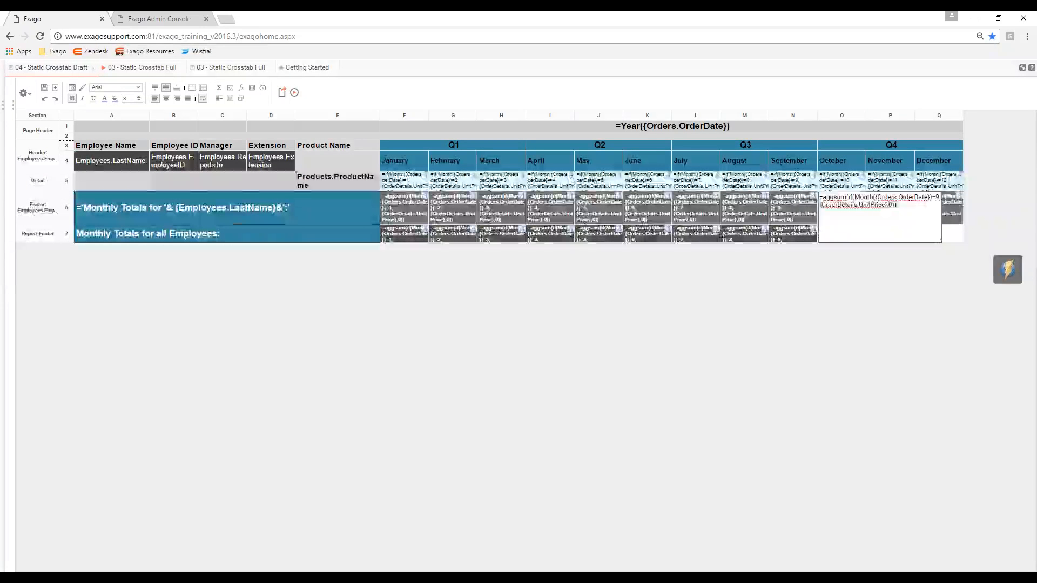
click(939, 199)
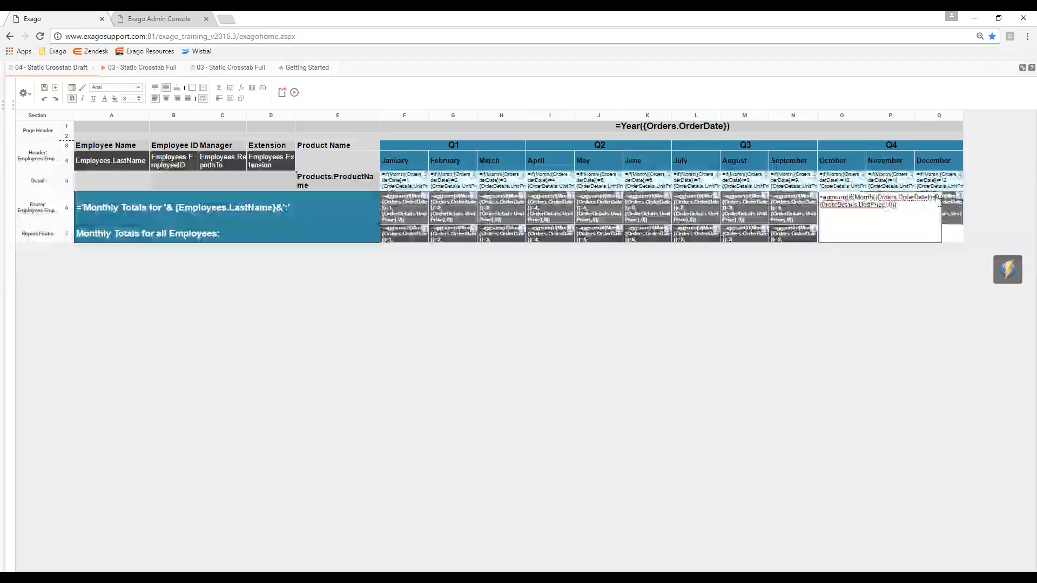
key(BackSpace)
text(10)
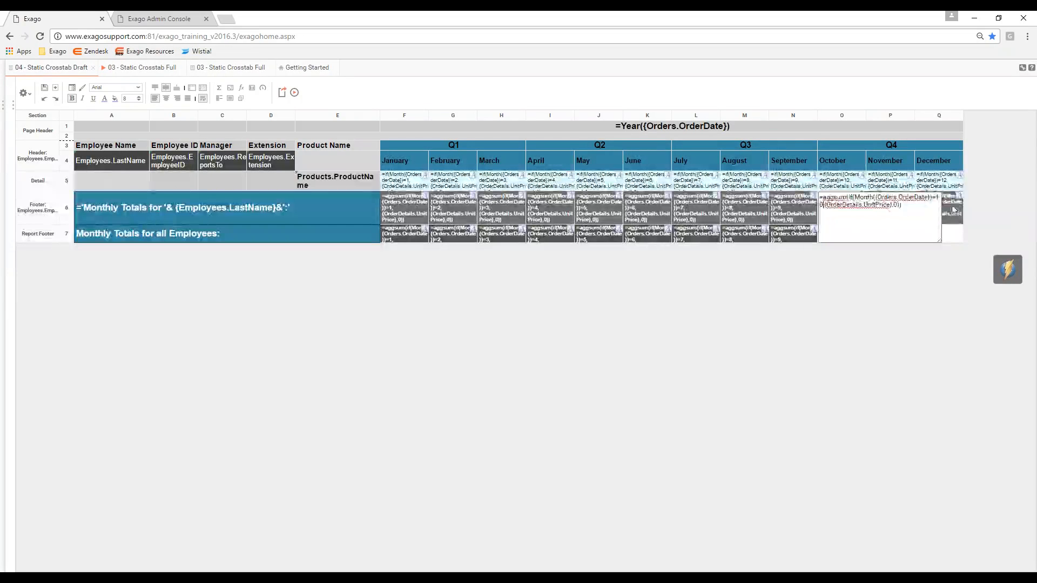
- Set the month number to 11 in November's employee footer total and 12 in December's
double_click(908, 205)
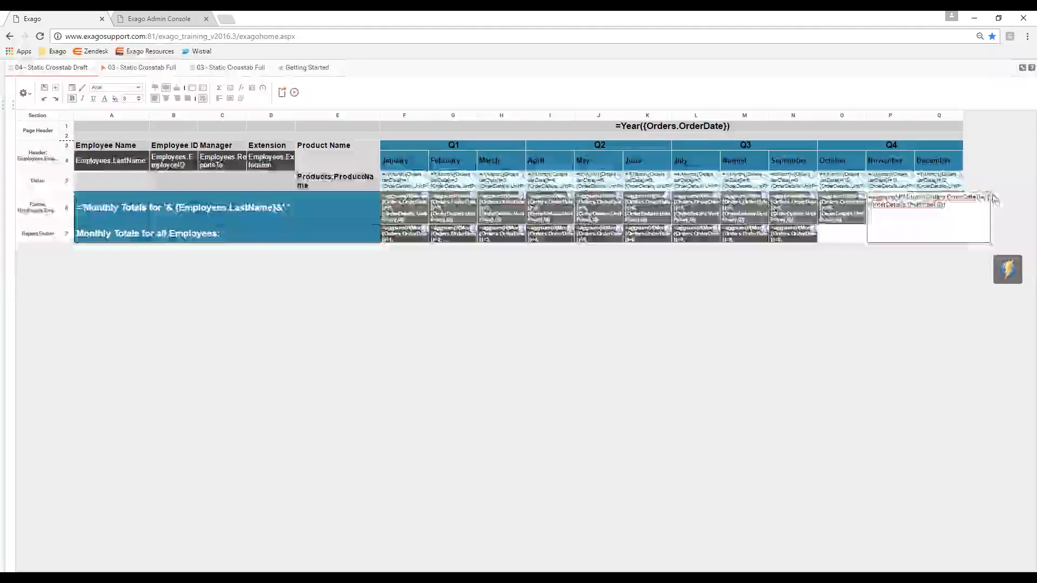
key(BackSpace)
text(11)
click(859, 212)
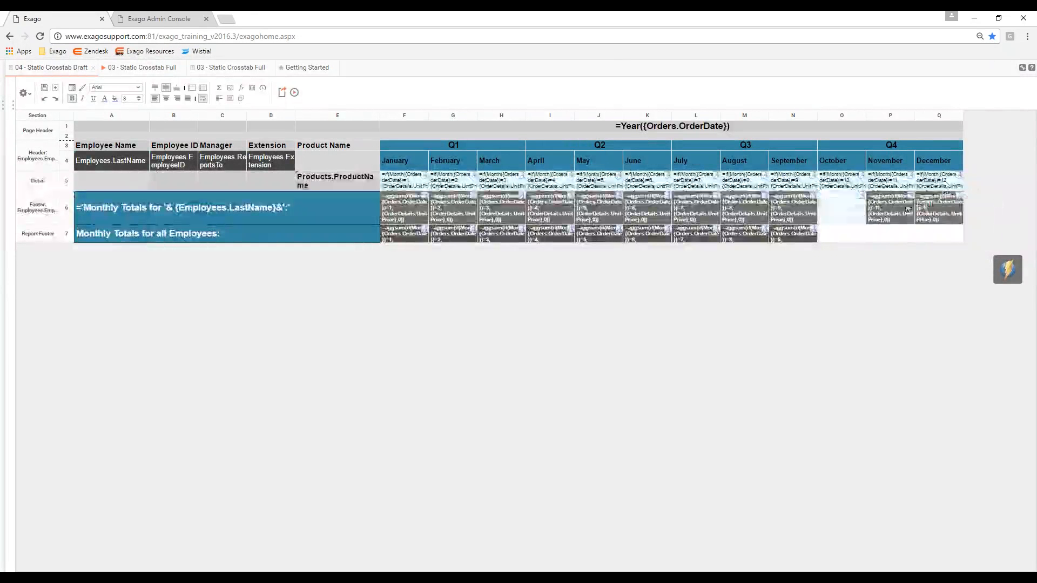
double_click(946, 205)
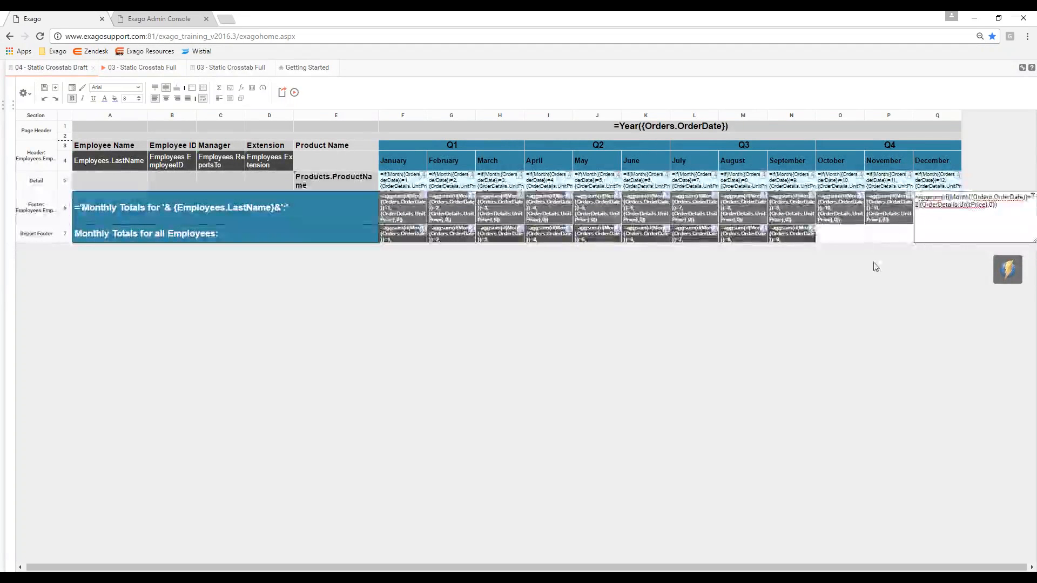
- Try to fill the Q4 report footer by copying September's all-employee total across and setting October's month number to 10
click(867, 241)
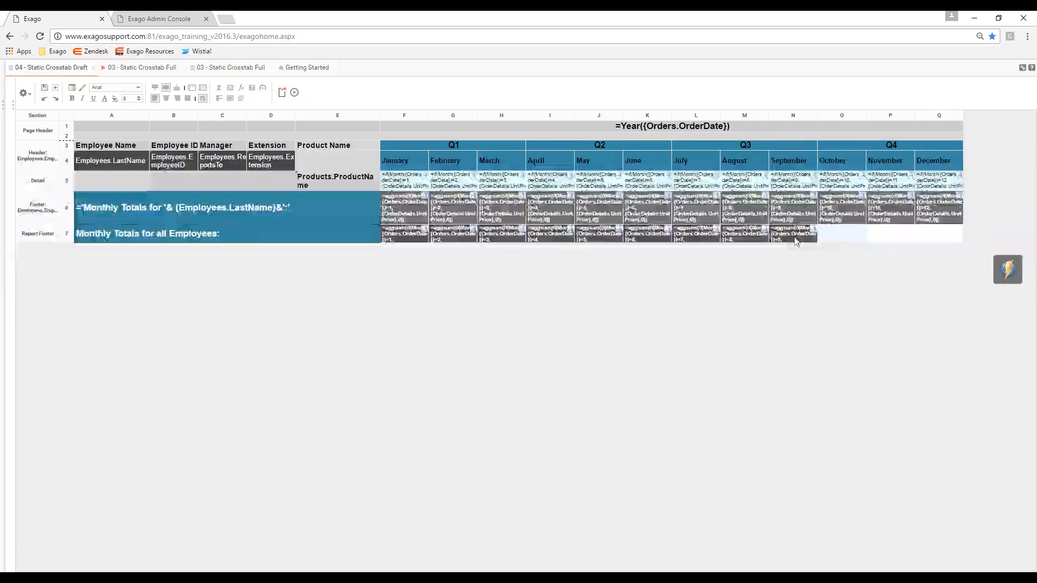
drag(802, 238, 947, 238)
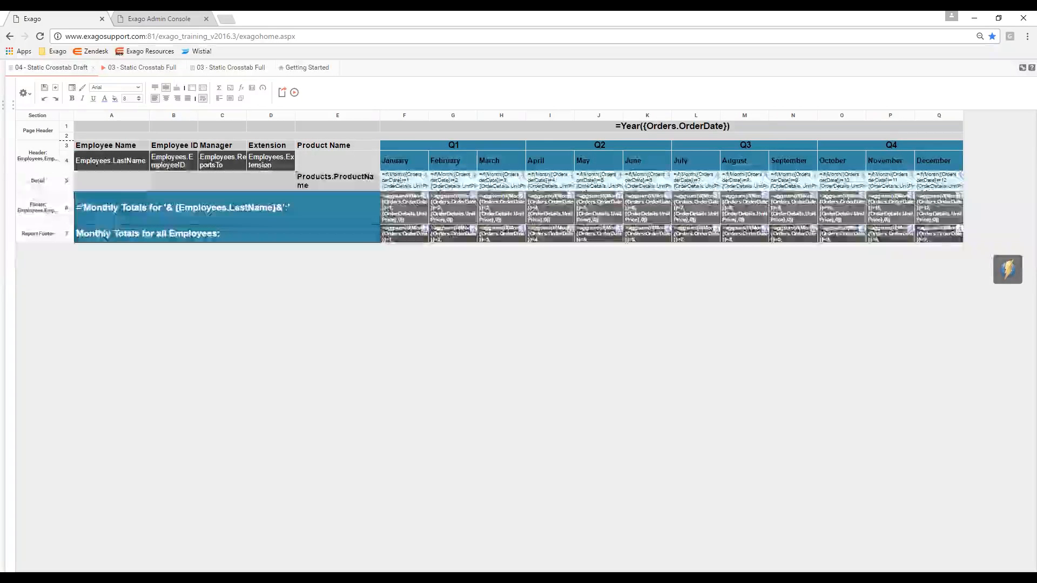
double_click(835, 238)
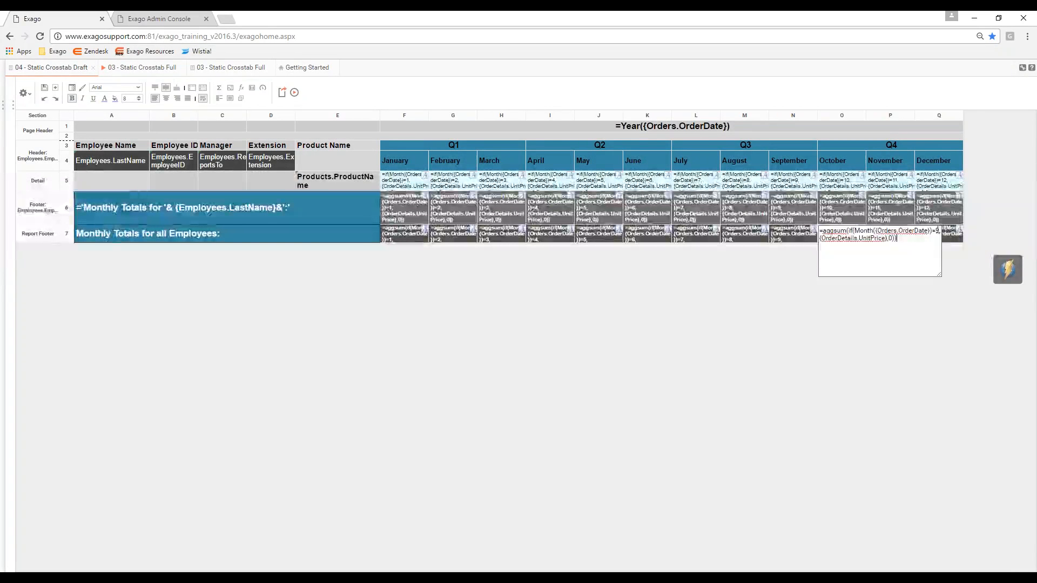
click(939, 230)
key(BackSpace)
text(1)
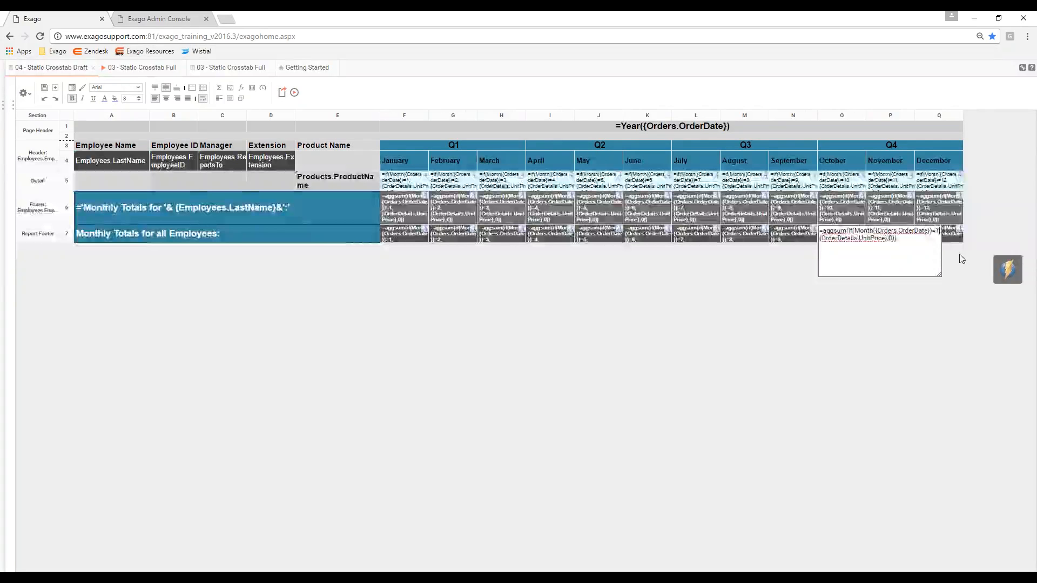
text(0)
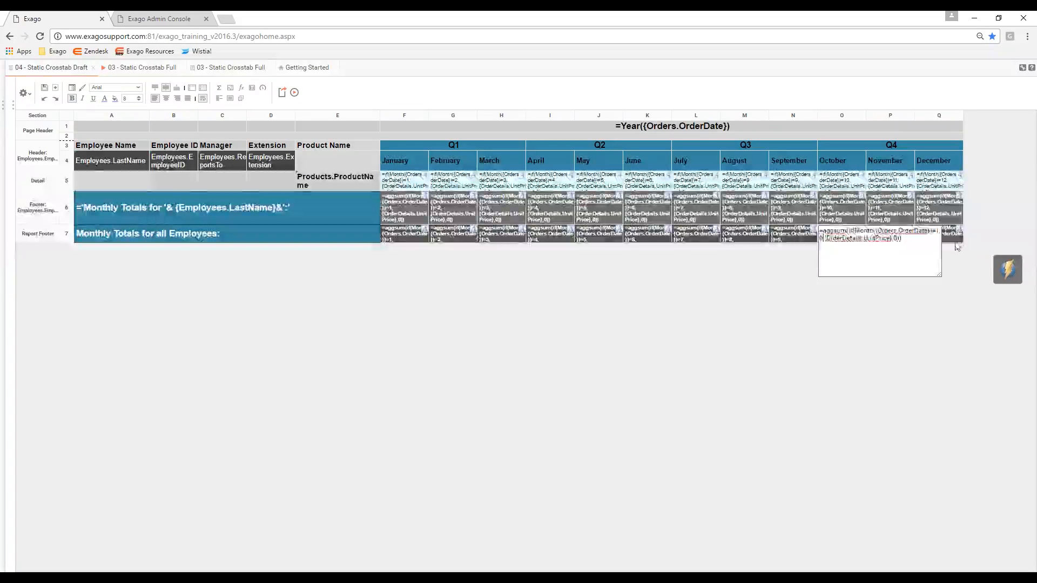
click(858, 313)
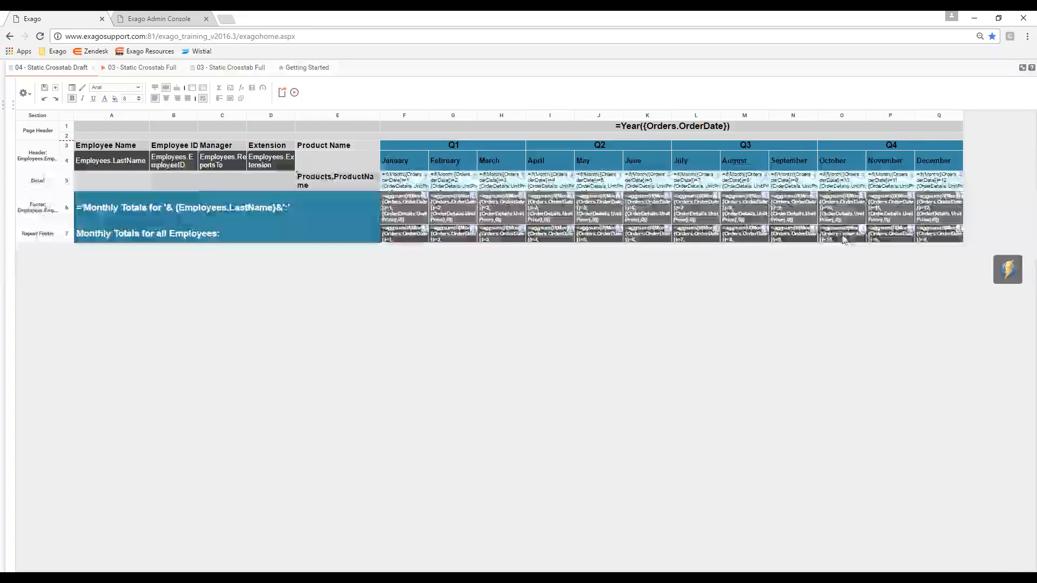
drag(844, 239, 889, 292)
drag(933, 239, 936, 290)
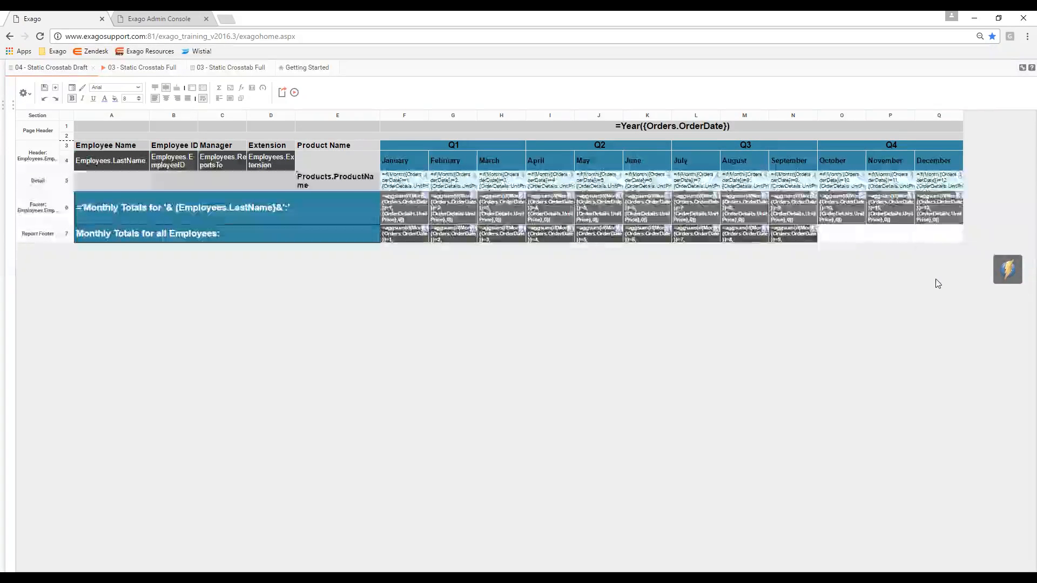
- Copy the October, November and December employee footer totals into the report footer cells directly beneath them
drag(847, 210, 888, 235)
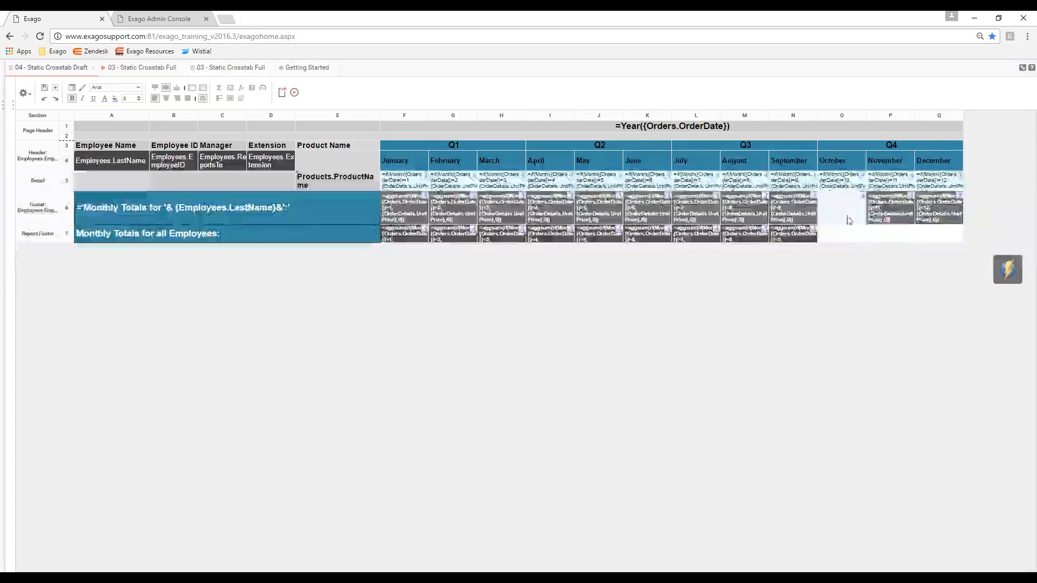
drag(849, 219, 927, 237)
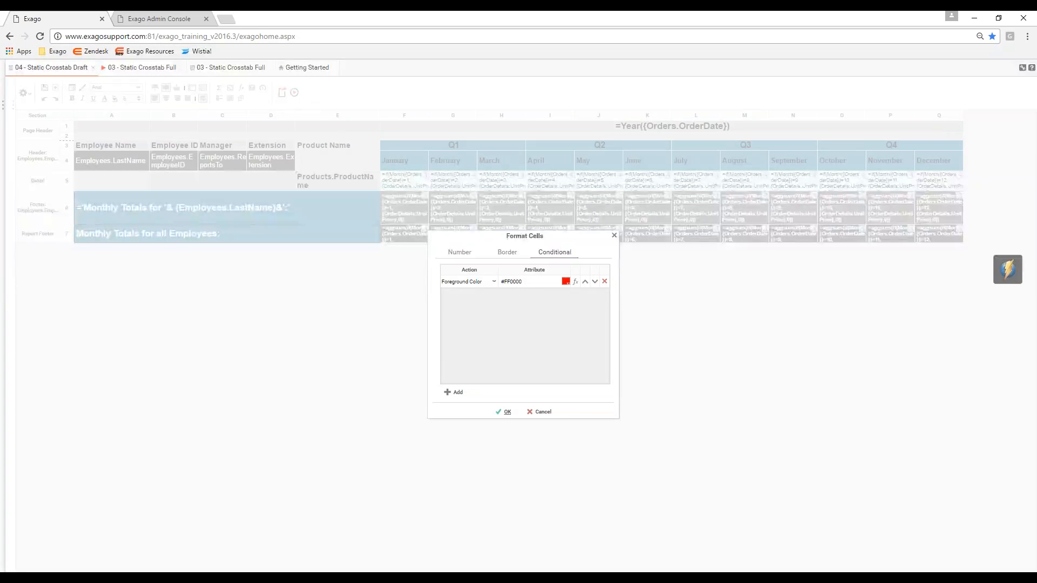
- Examine the conditional formatting's available actions and the formula behind its #FF0000 foreground color rule
click(493, 282)
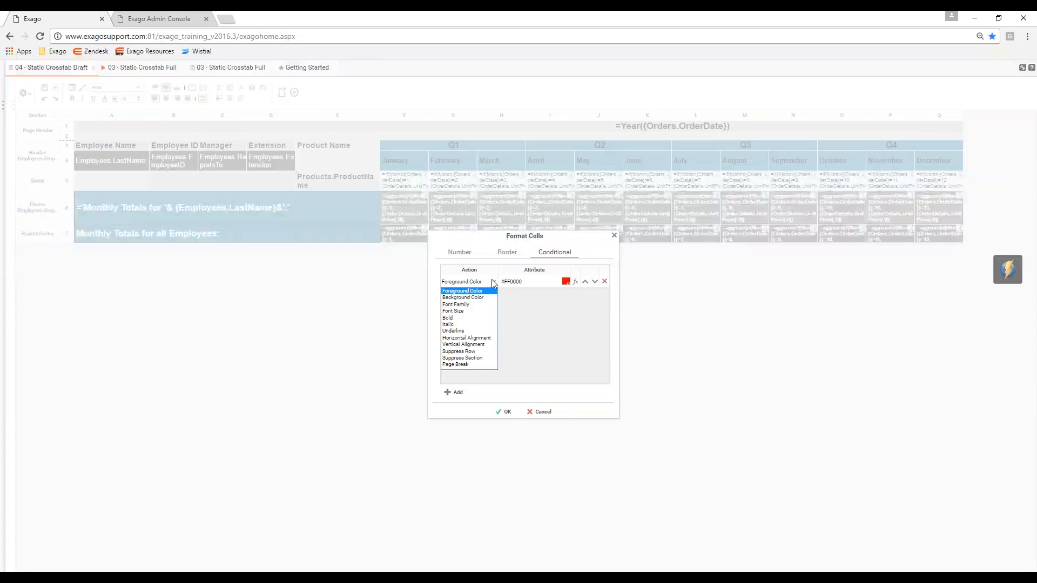
click(493, 282)
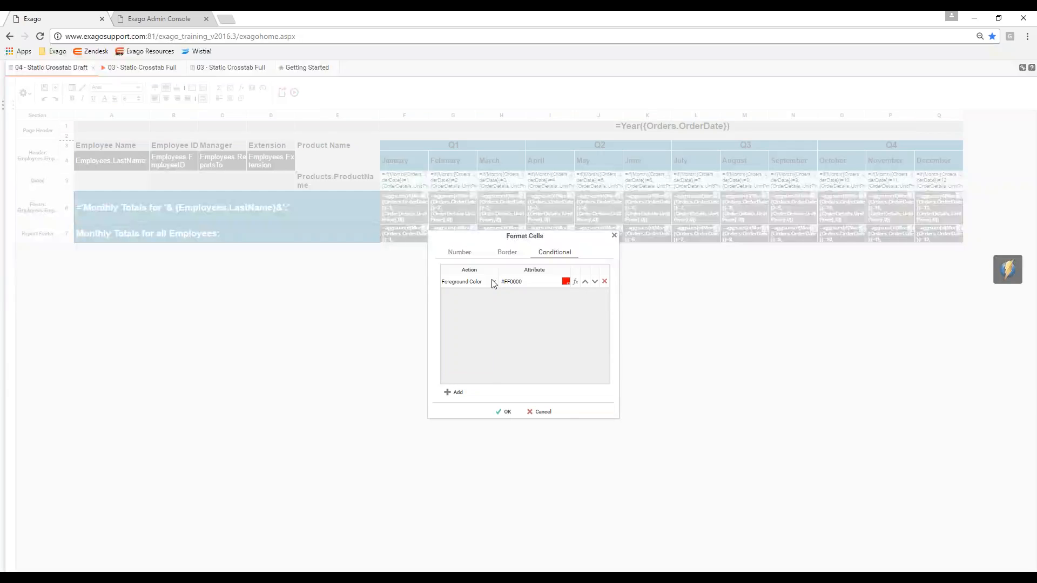
click(574, 285)
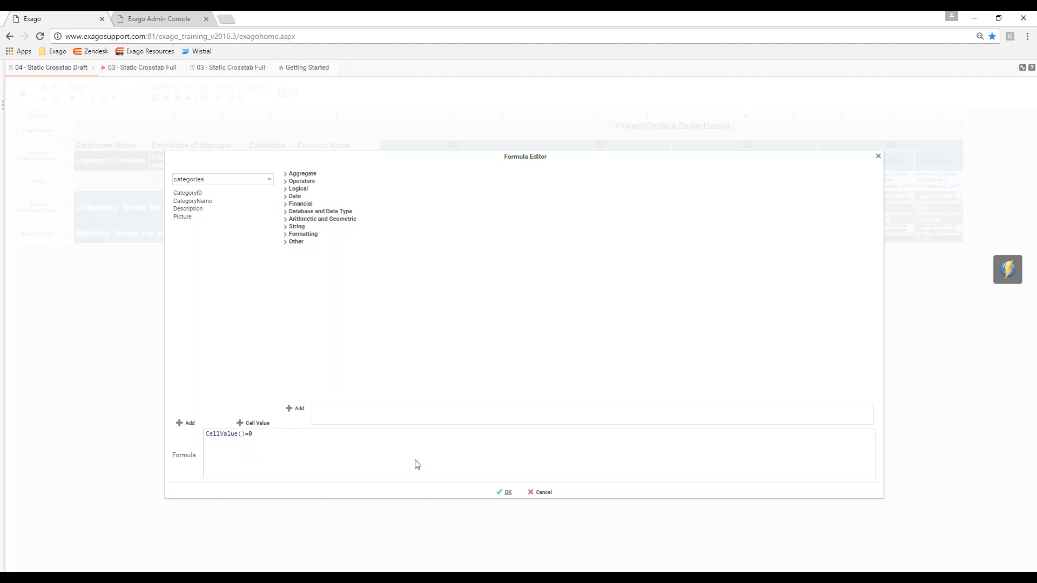
click(509, 494)
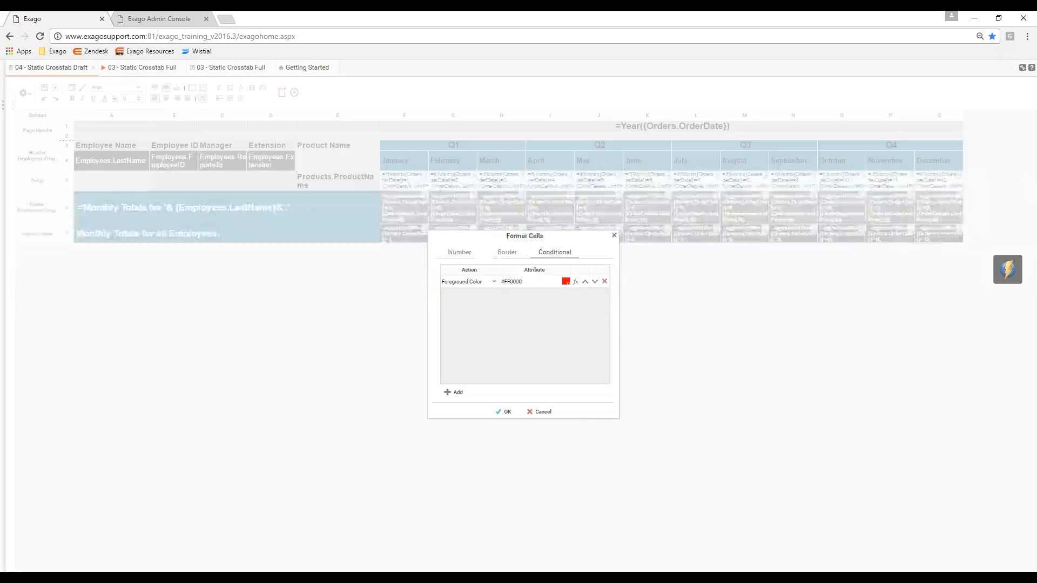
click(506, 412)
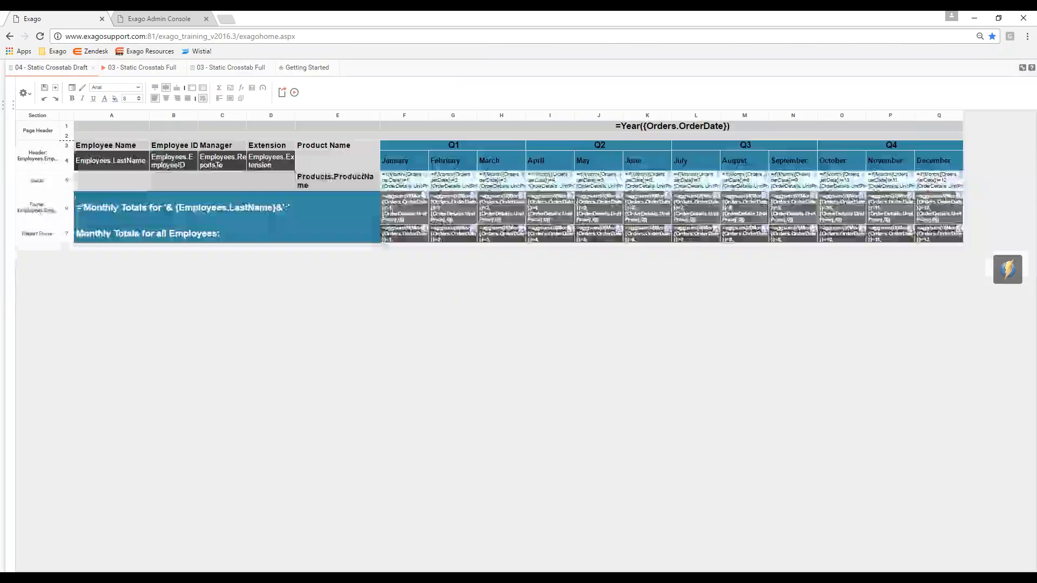
- Insert a column after Product Name, copy its two header-section cells across, and rename the copied heading Order Id
right_click(358, 115)
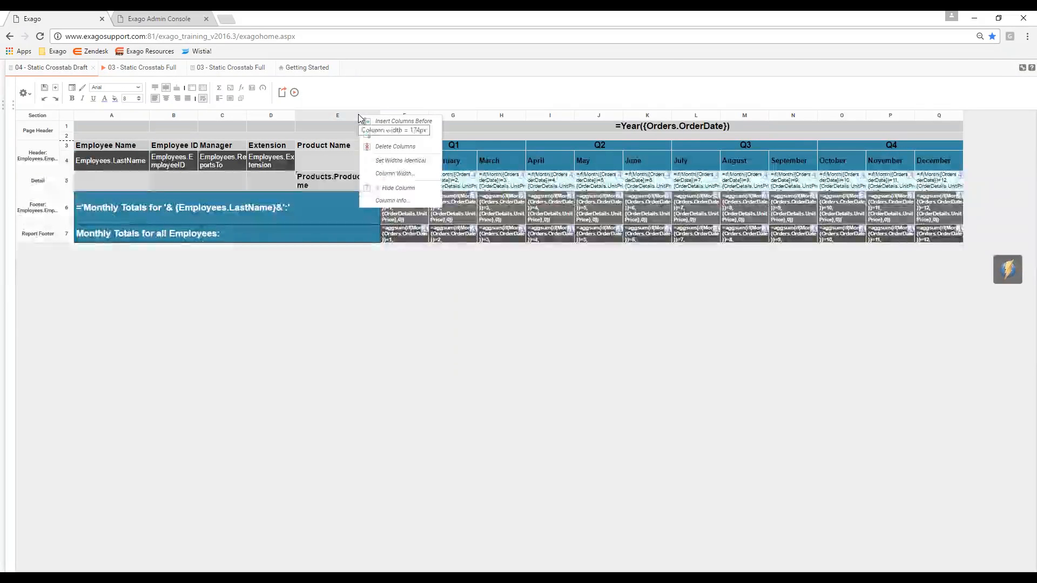
click(400, 137)
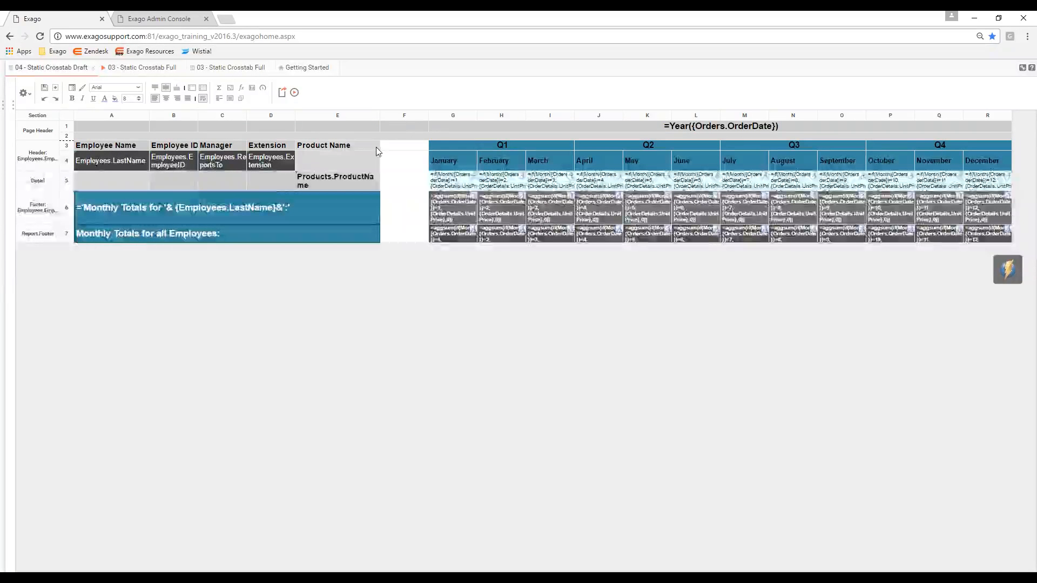
mouse_move(376, 147)
mouse_down()
mouse_move(396, 152)
mouse_move(384, 147)
mouse_up()
double_click(409, 149)
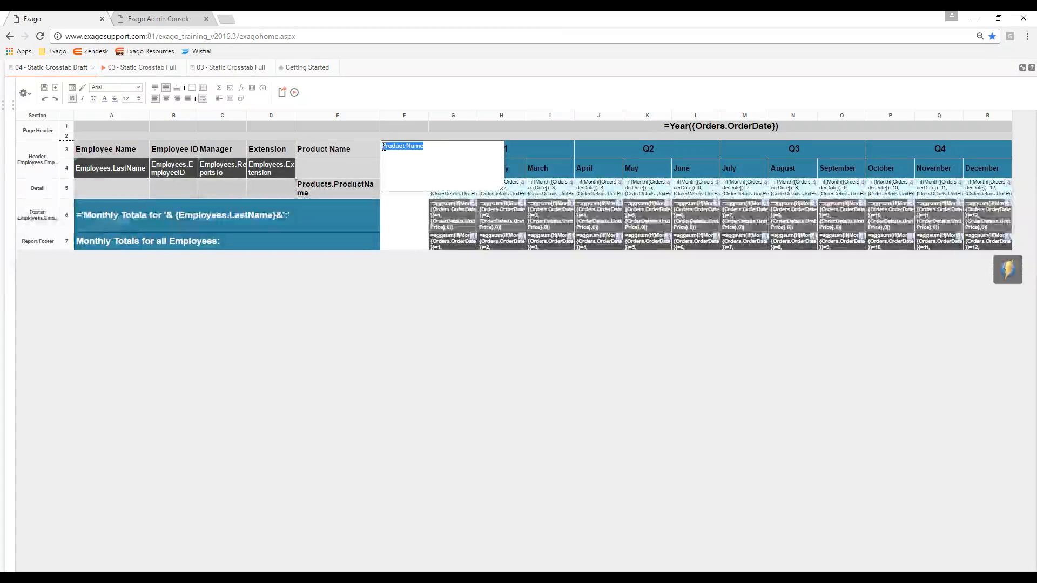
text(Order Id)
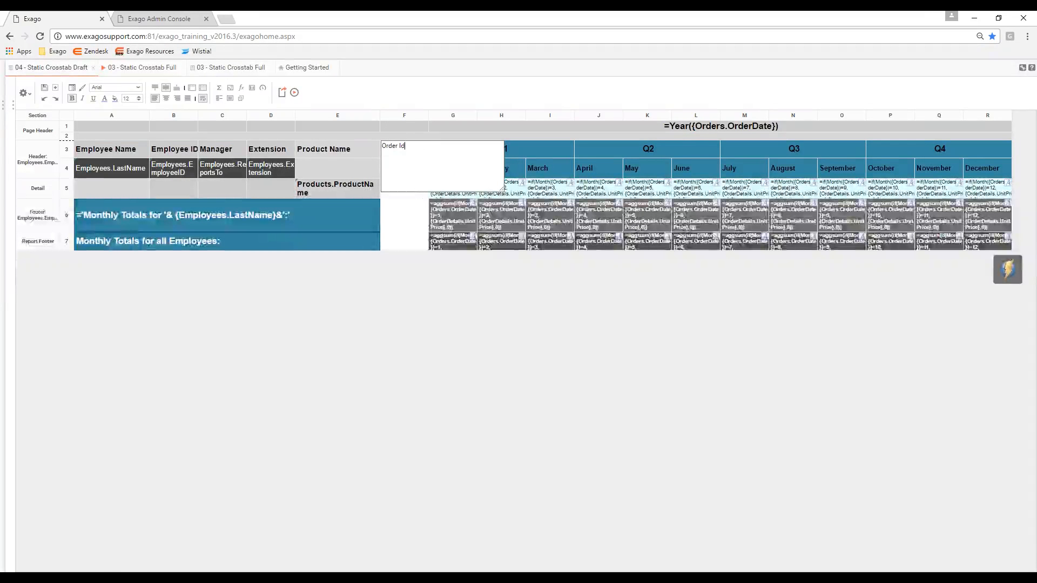
click(361, 169)
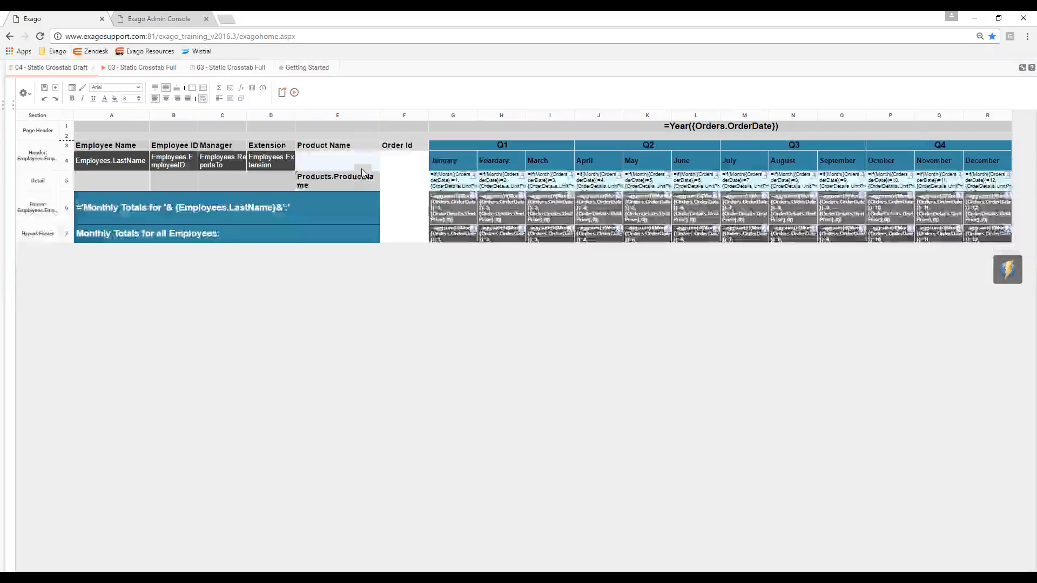
drag(362, 163, 431, 308)
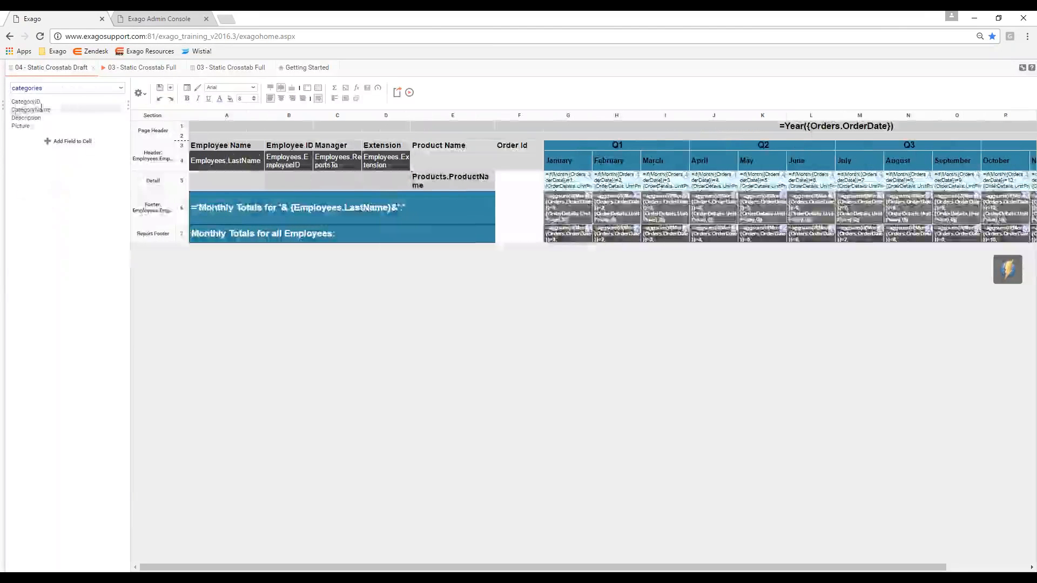
- Add the OrderID field from the Orders category to the detail cell of the Order Id column
click(67, 88)
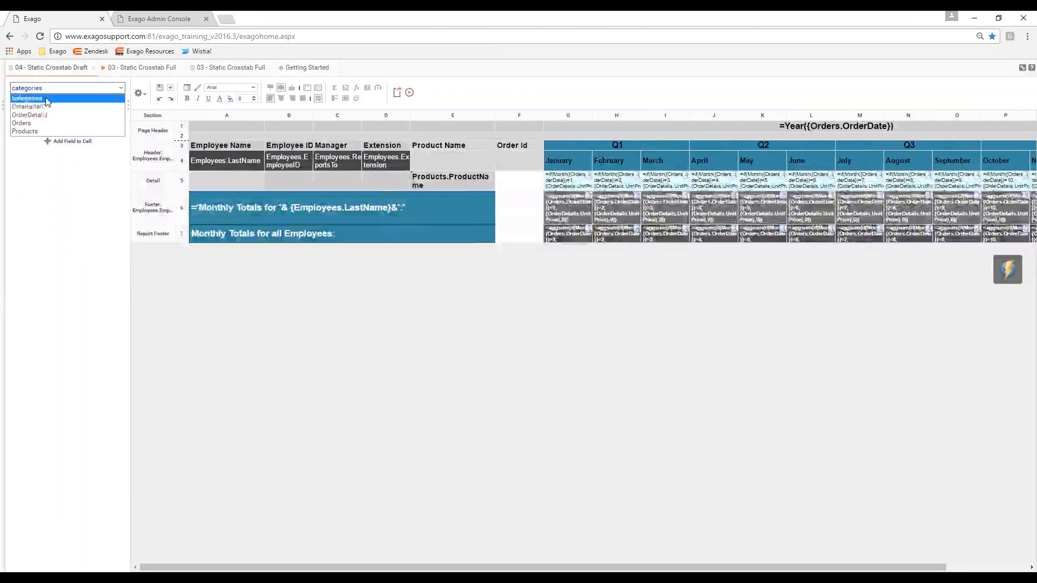
click(25, 124)
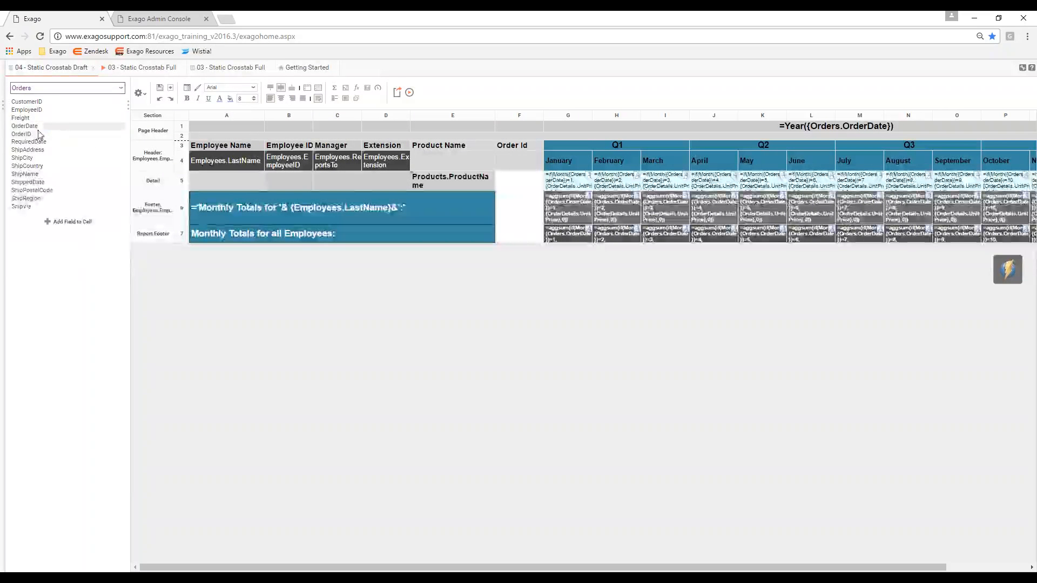
drag(31, 135, 514, 185)
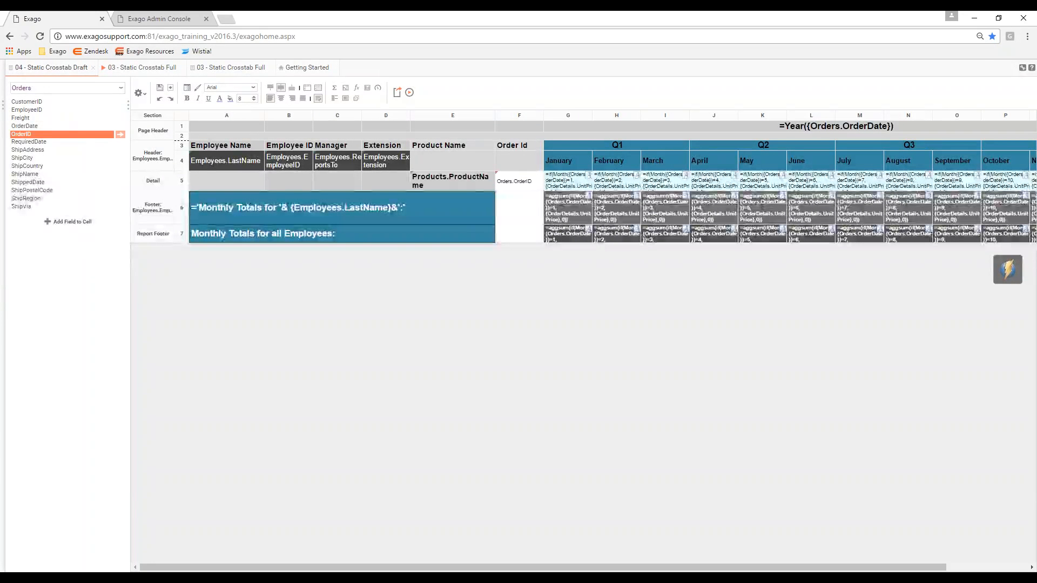
- Apply the product name detail cell's formatting to the Orders.OrderID cell and reduce its font size to 9
click(473, 186)
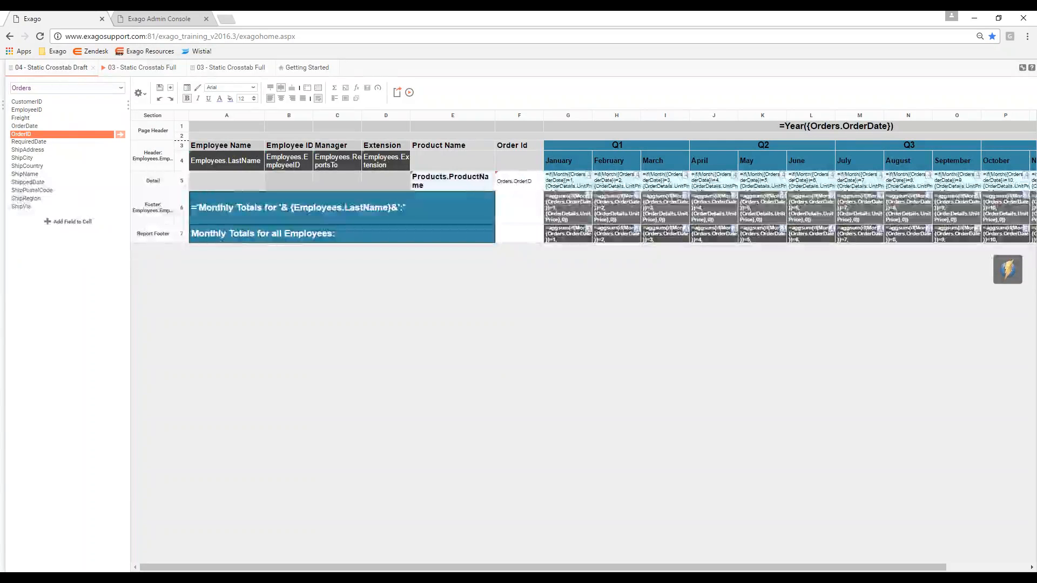
click(198, 88)
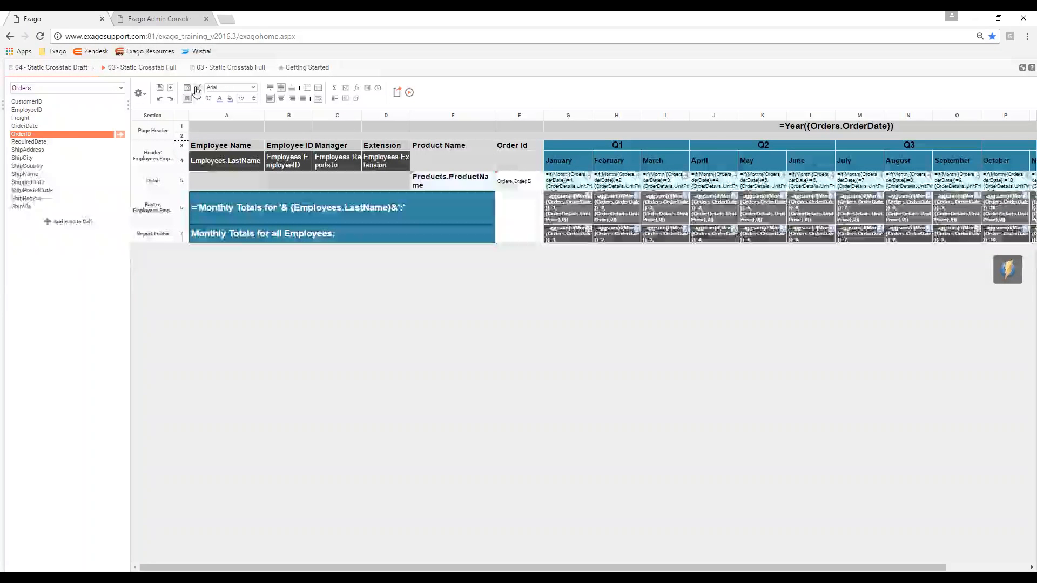
click(517, 181)
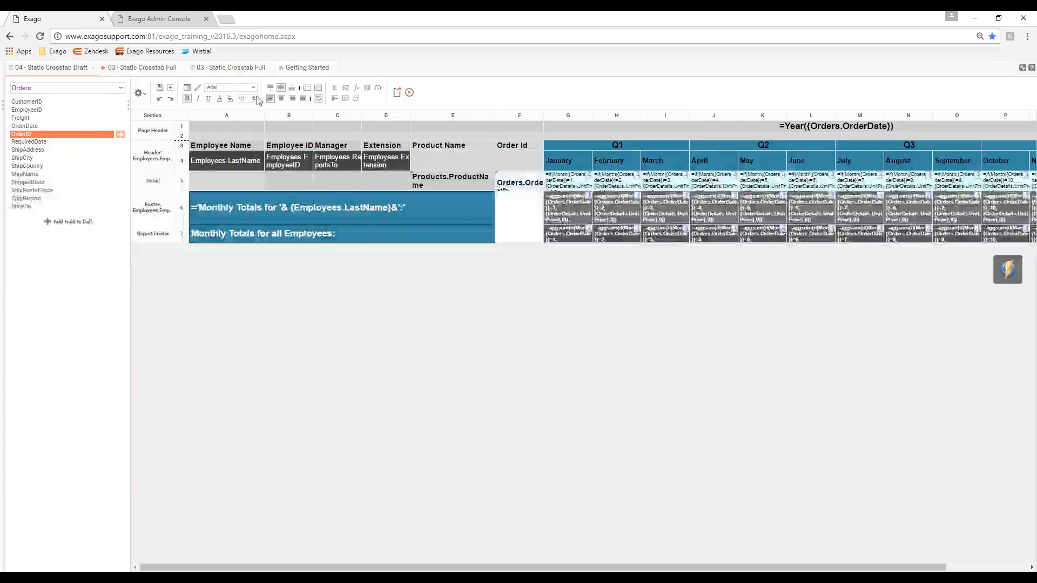
click(255, 100)
click(254, 100)
click(255, 100)
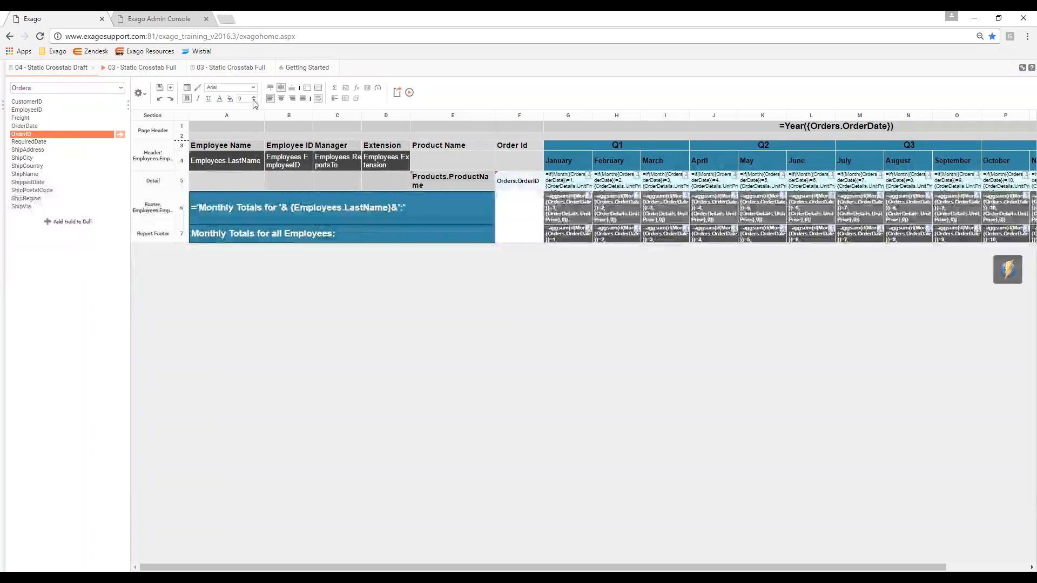
- Link the Orders.OrderID detail cell to the Order Information report in Monthly Exago Labs\1.17
click(512, 208)
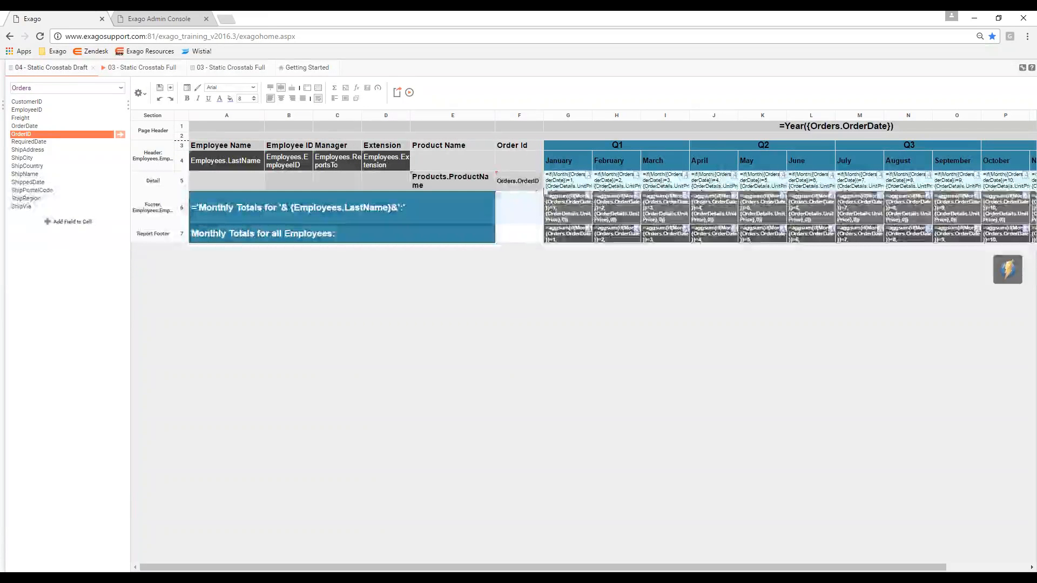
click(478, 149)
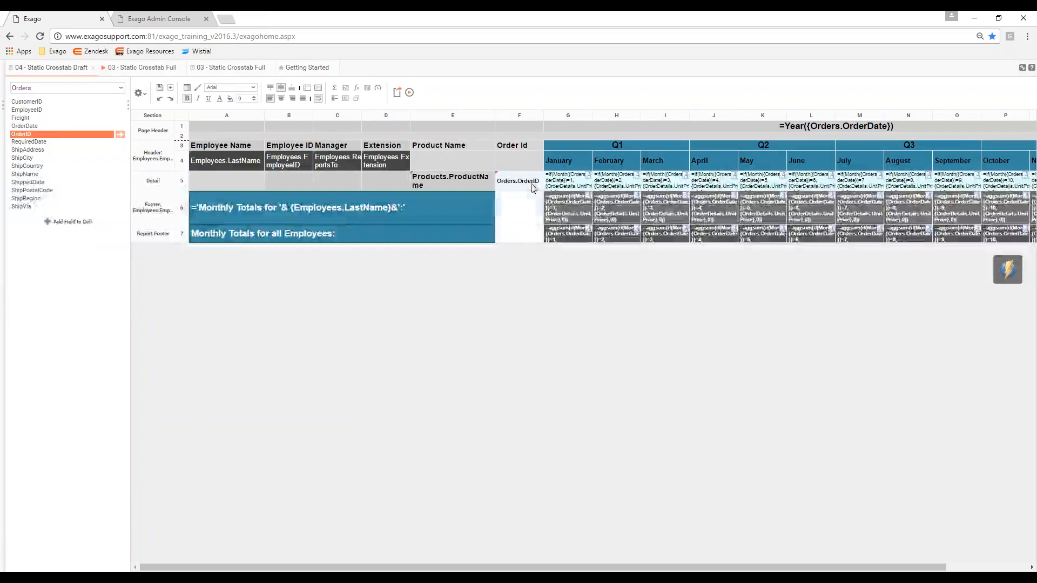
click(358, 101)
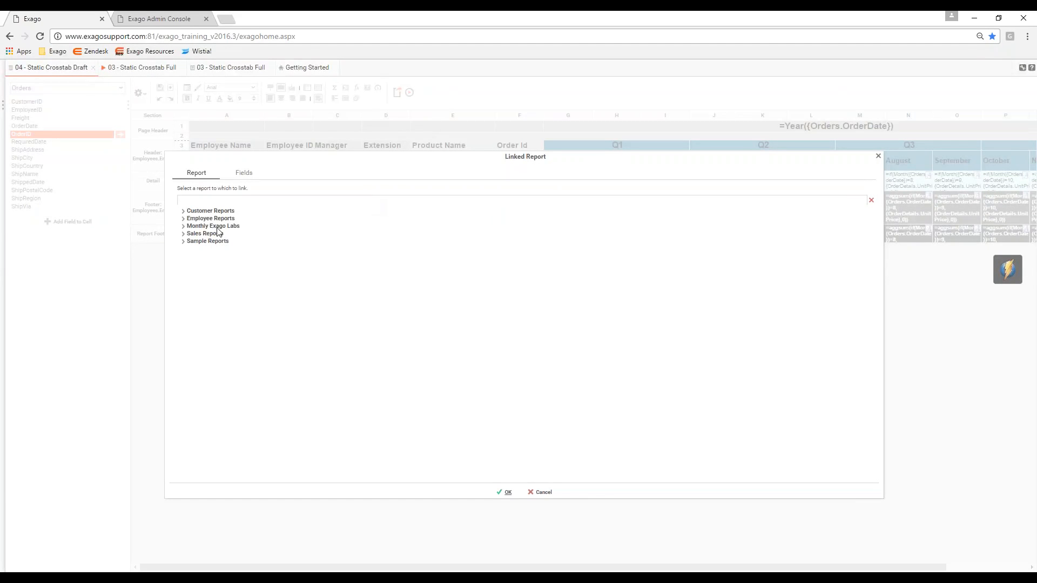
click(195, 227)
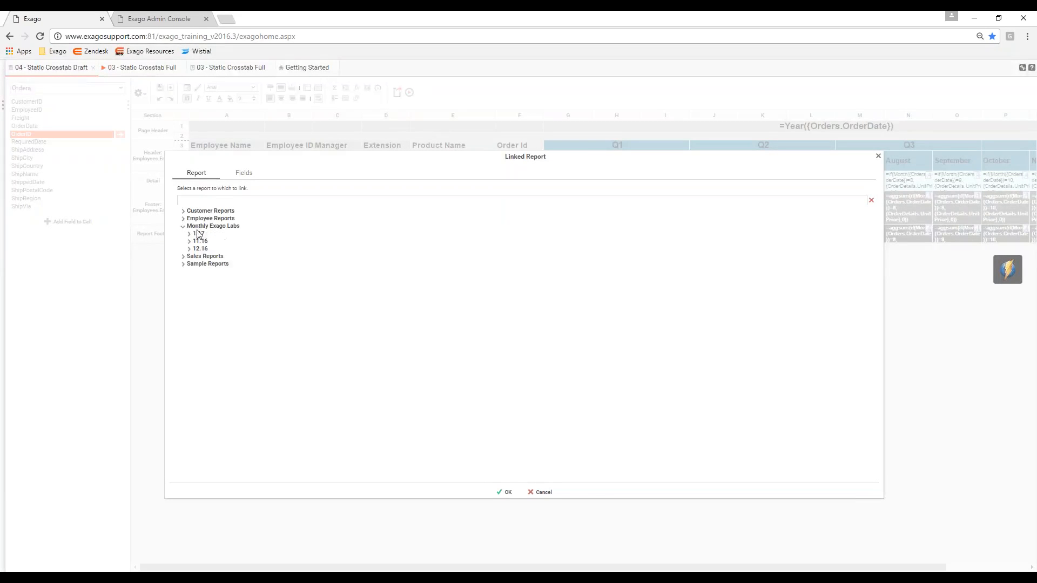
click(198, 235)
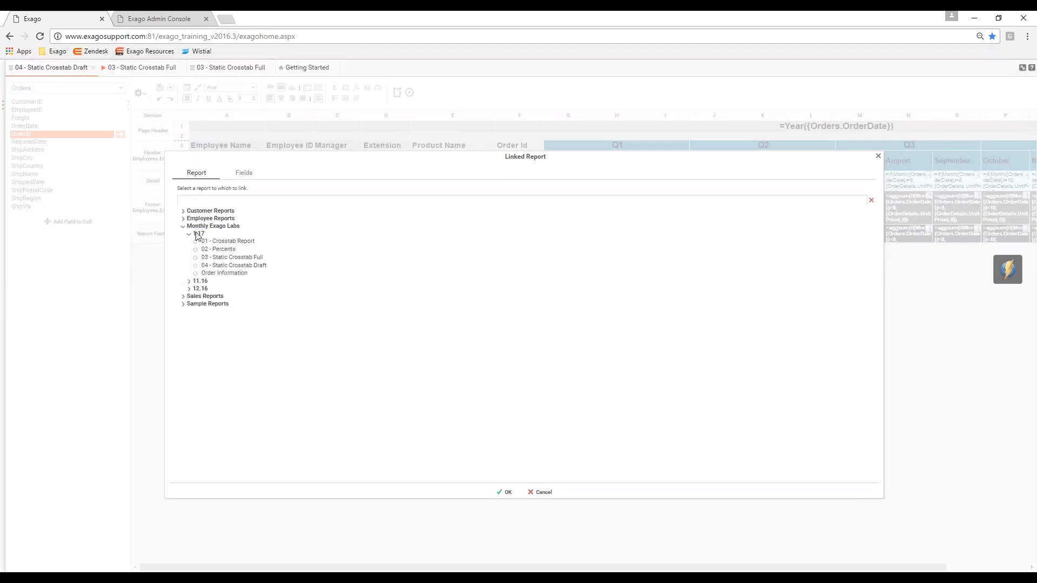
click(238, 274)
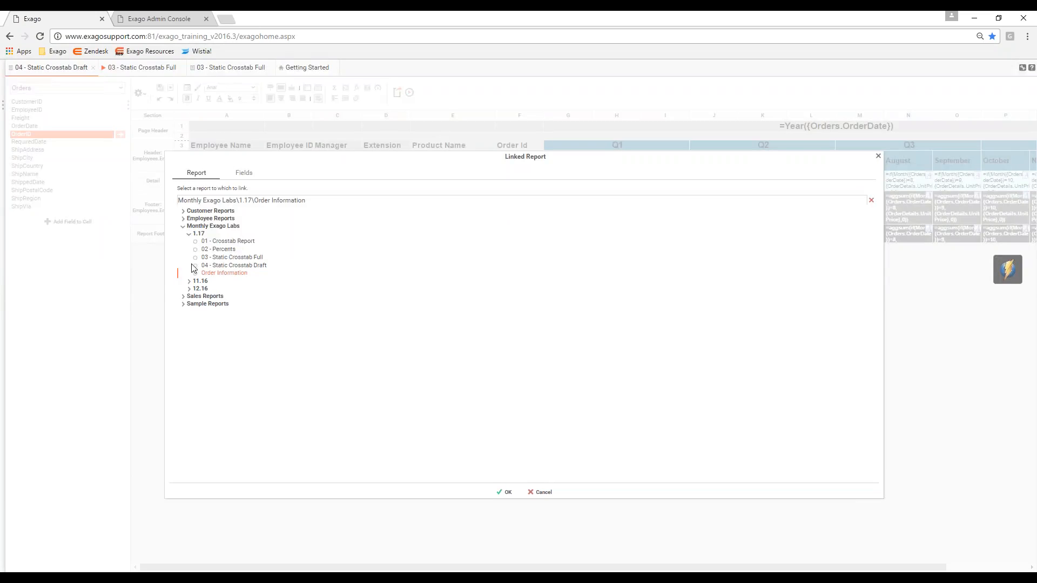
click(507, 494)
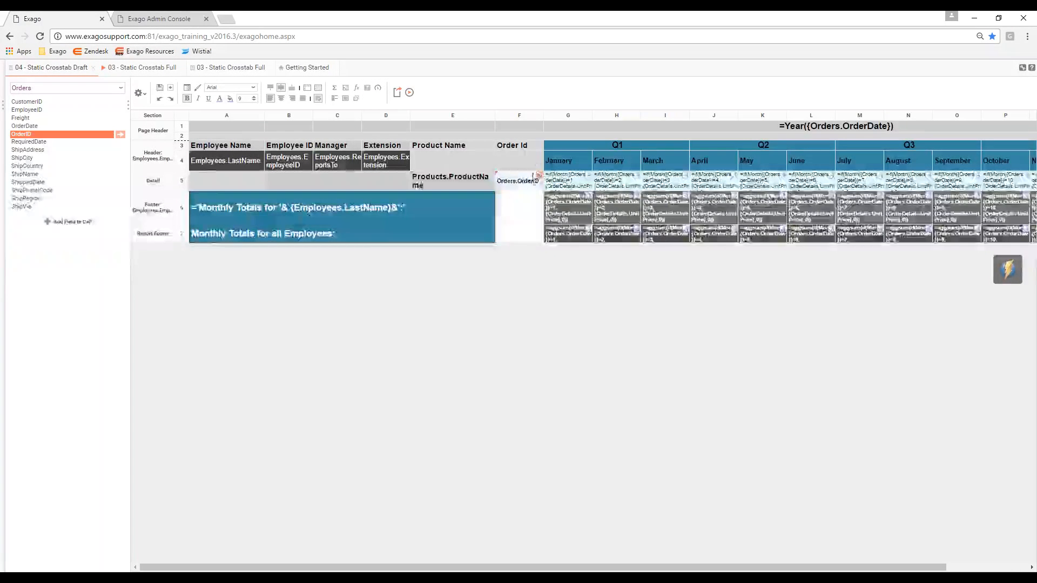
- Enter the formula AggDistinctCount({Orders.OrderID}) in the Order Id column's employee footer cell and copy it to the report footer cell below
click(534, 208)
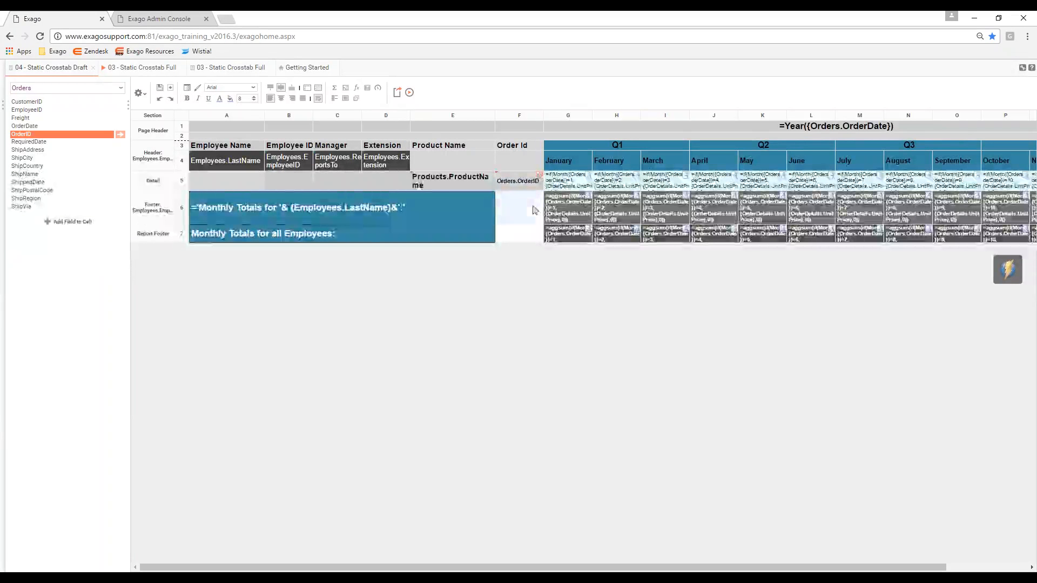
click(356, 88)
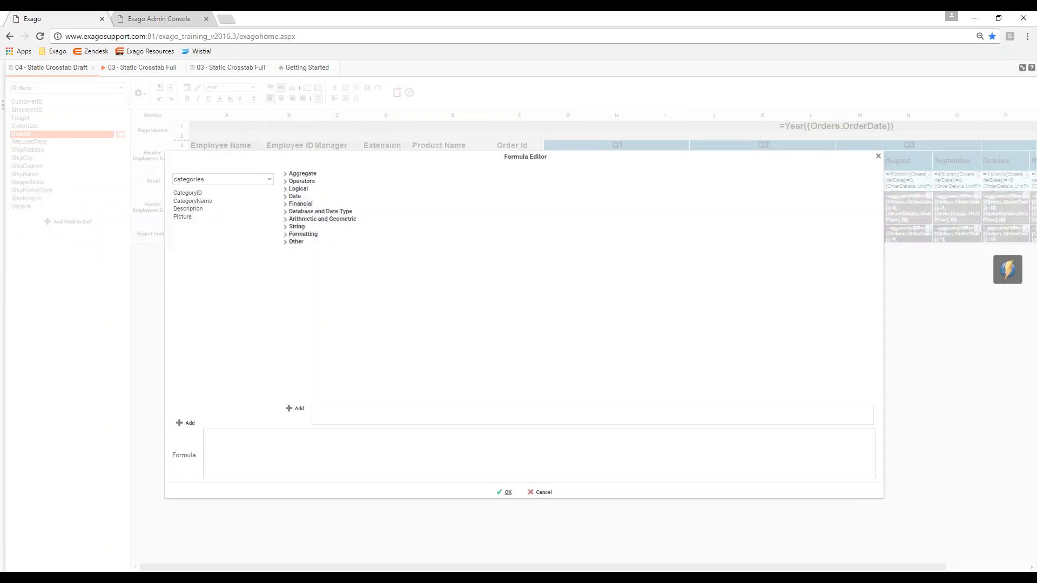
click(304, 173)
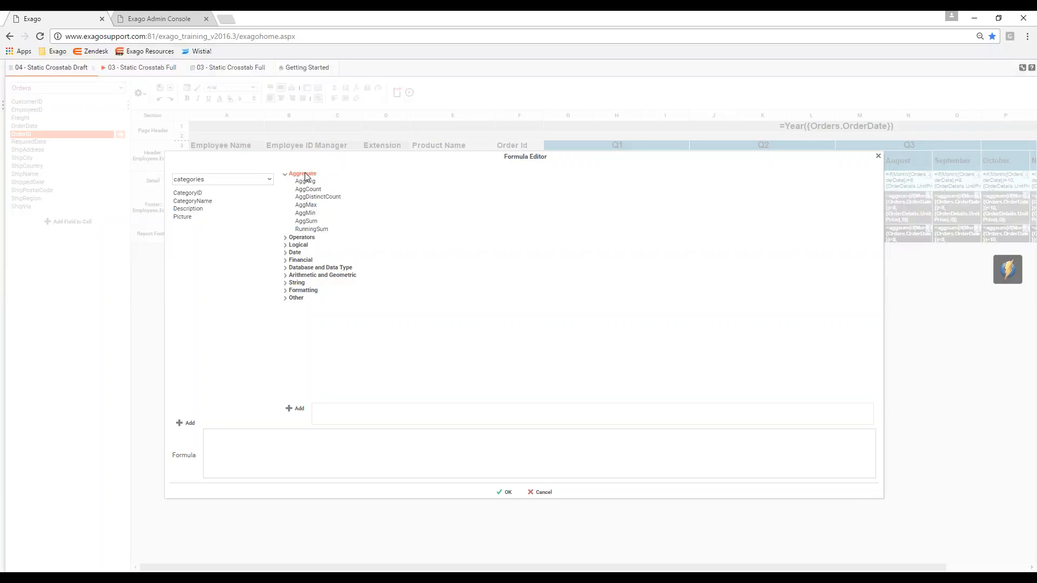
double_click(335, 198)
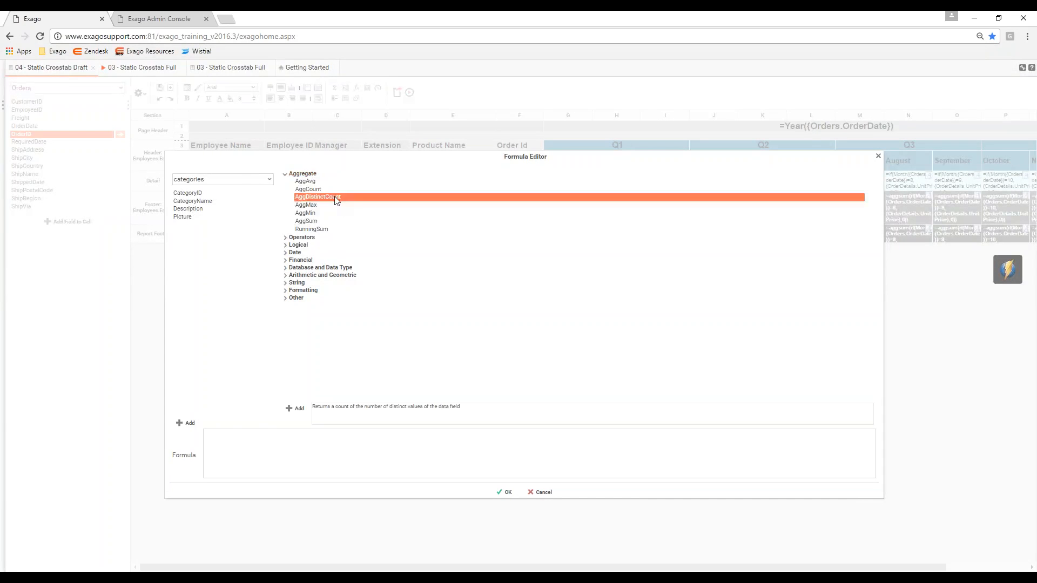
click(252, 181)
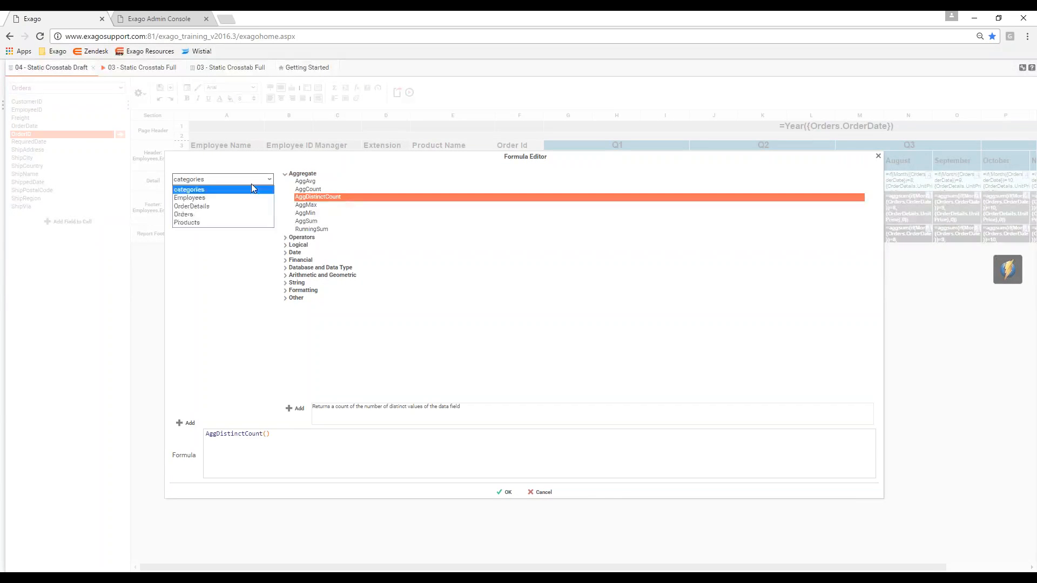
click(190, 216)
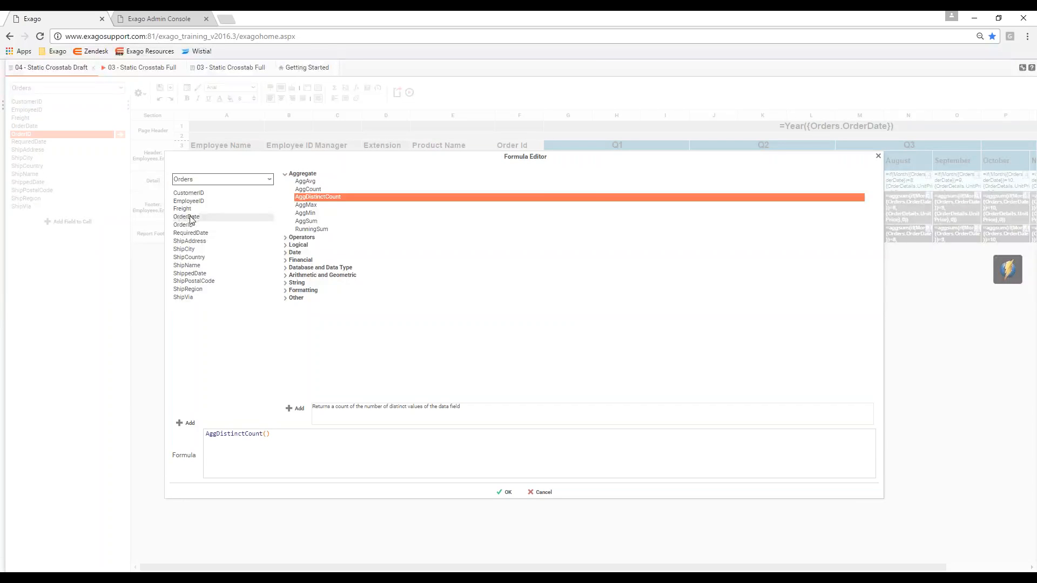
double_click(190, 224)
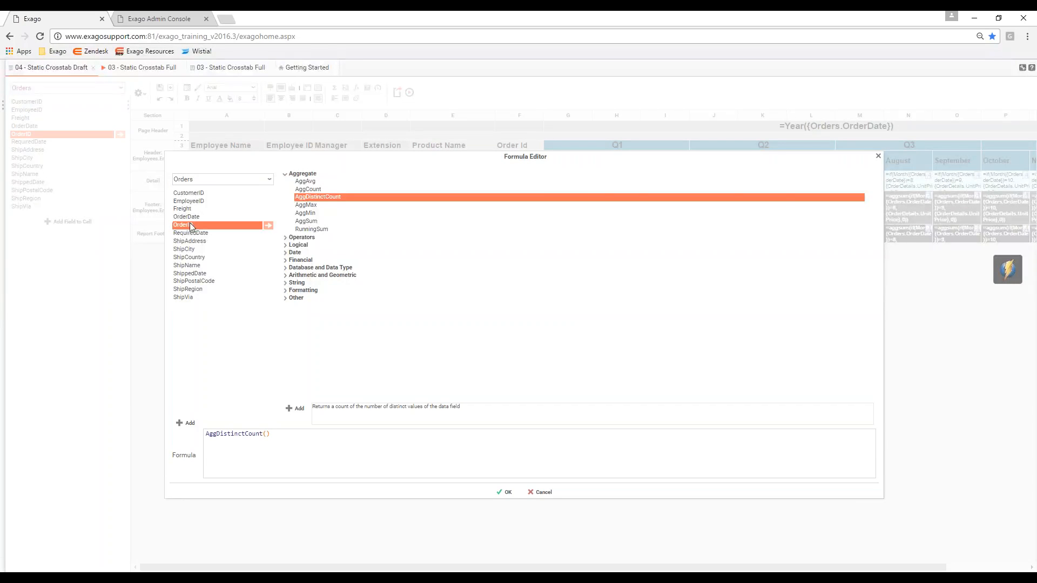
click(507, 492)
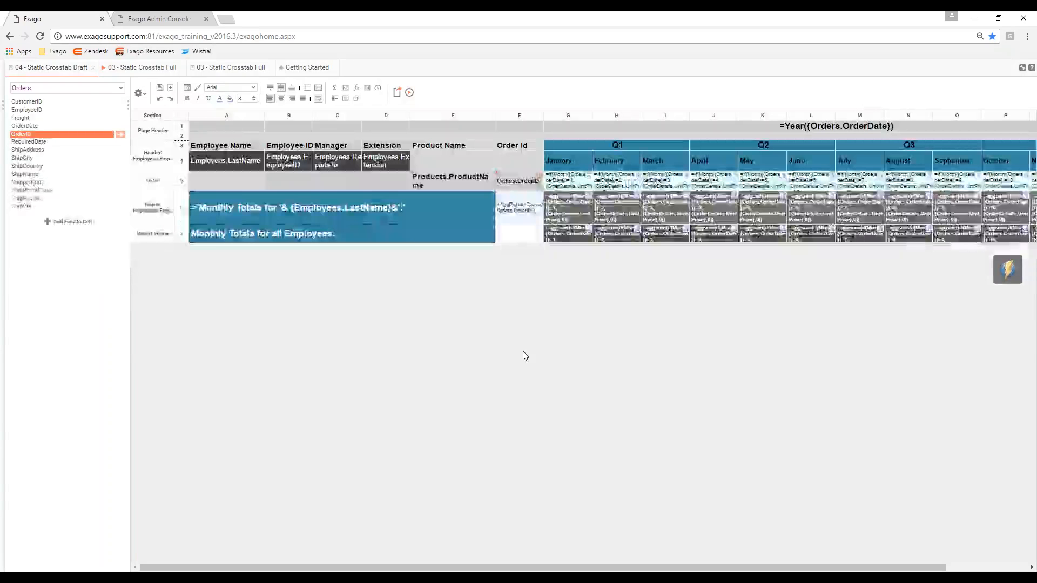
drag(523, 219, 523, 237)
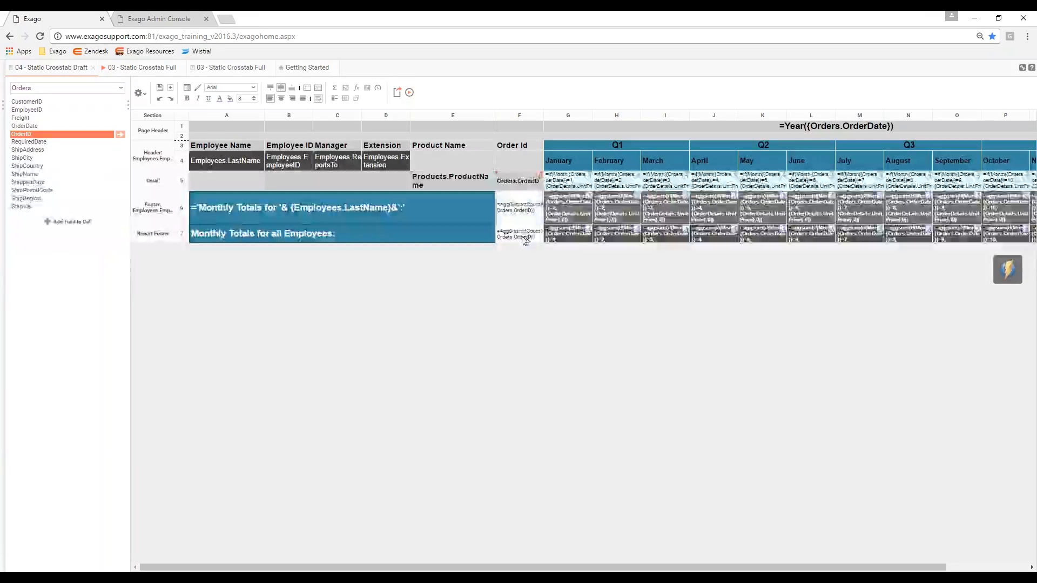
- Apply the January total cells' formatting to the Order Id count cells in the employee footer and report footer
click(563, 216)
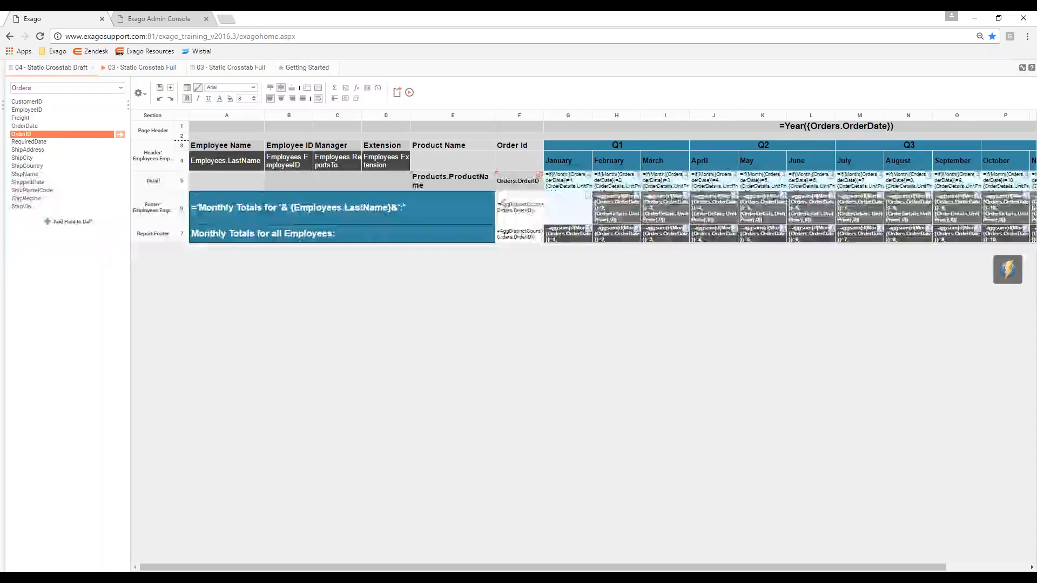
click(566, 231)
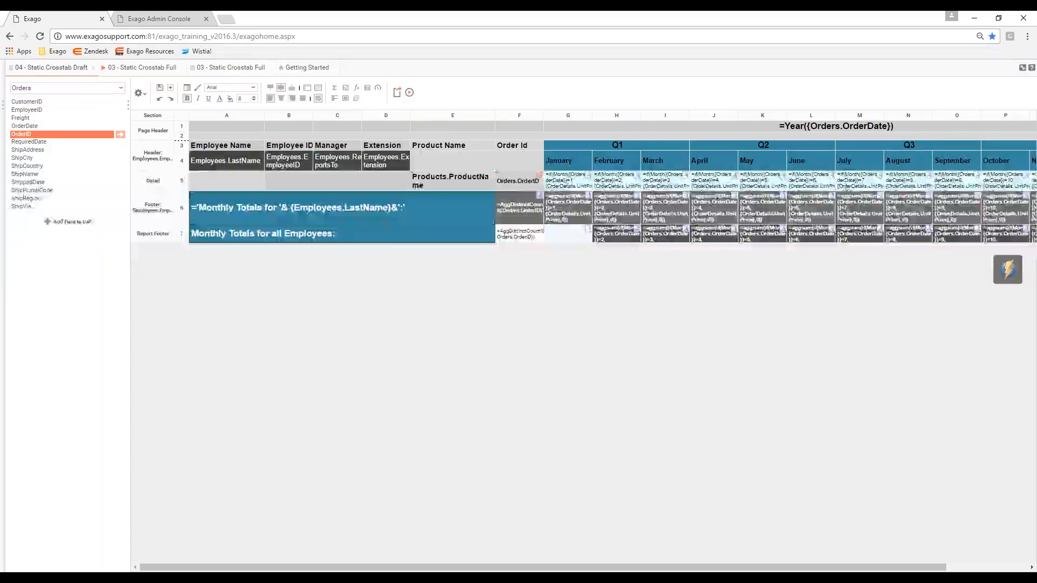
click(198, 89)
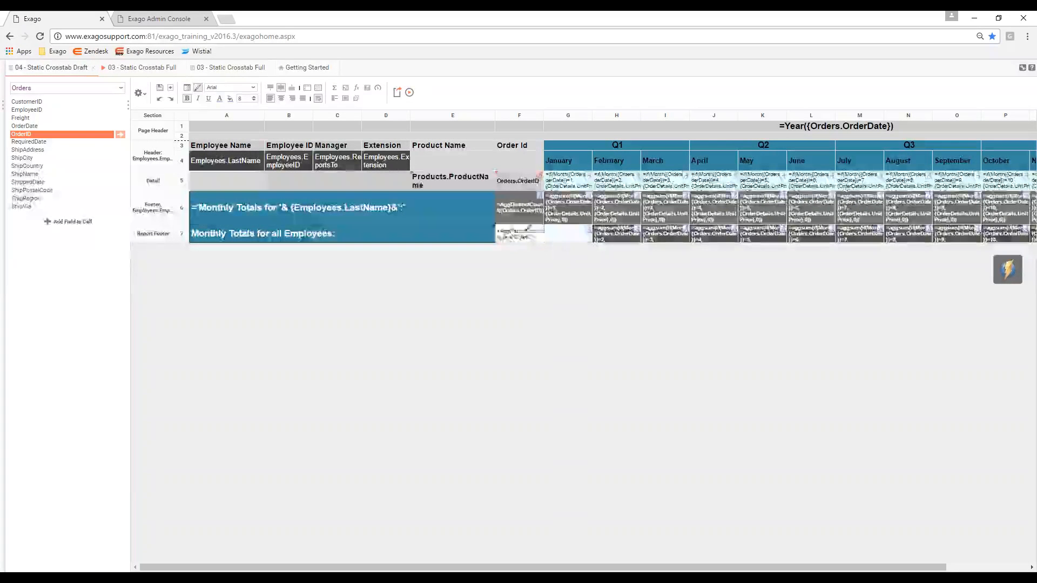
click(516, 232)
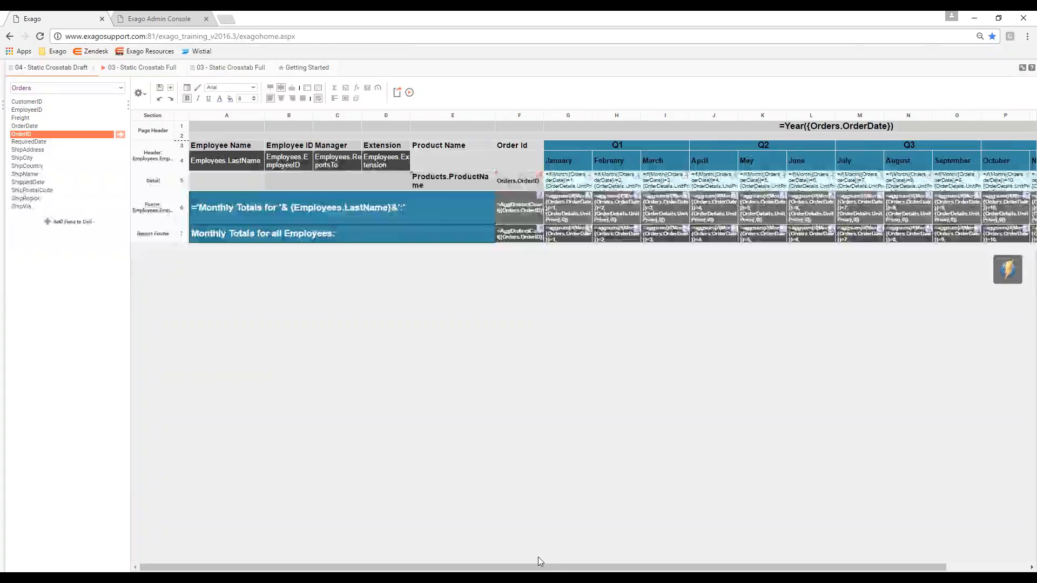
- Run the report, view the linked shipping details of the first order, and check the Order Id count on the second page
drag(546, 567, 650, 567)
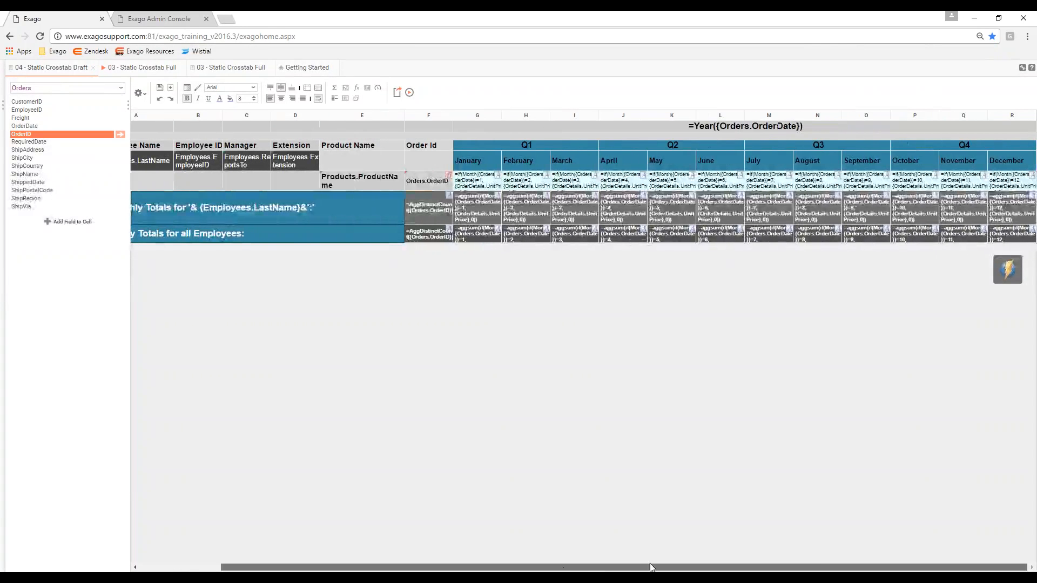
click(410, 93)
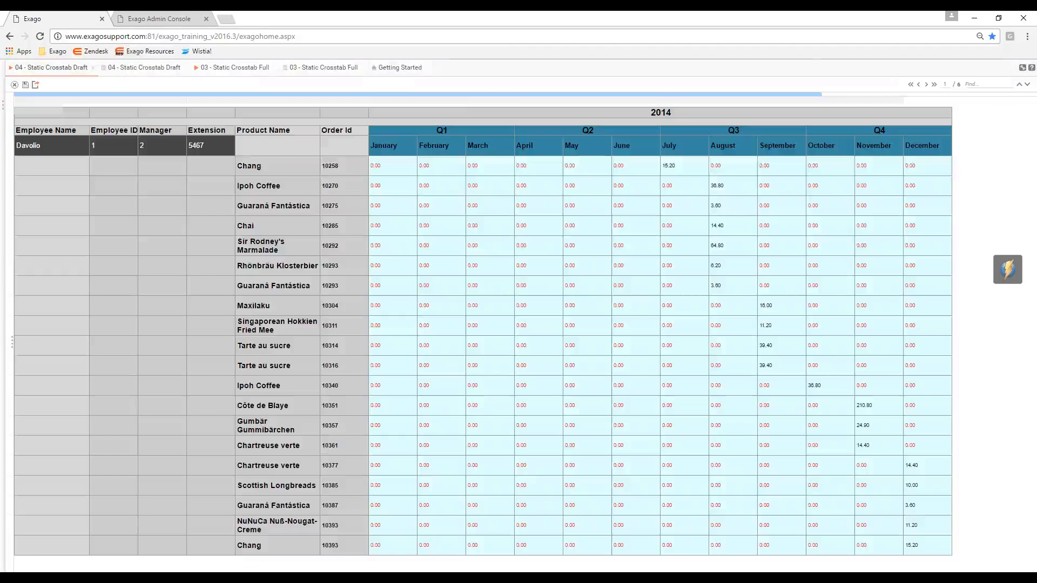
click(335, 164)
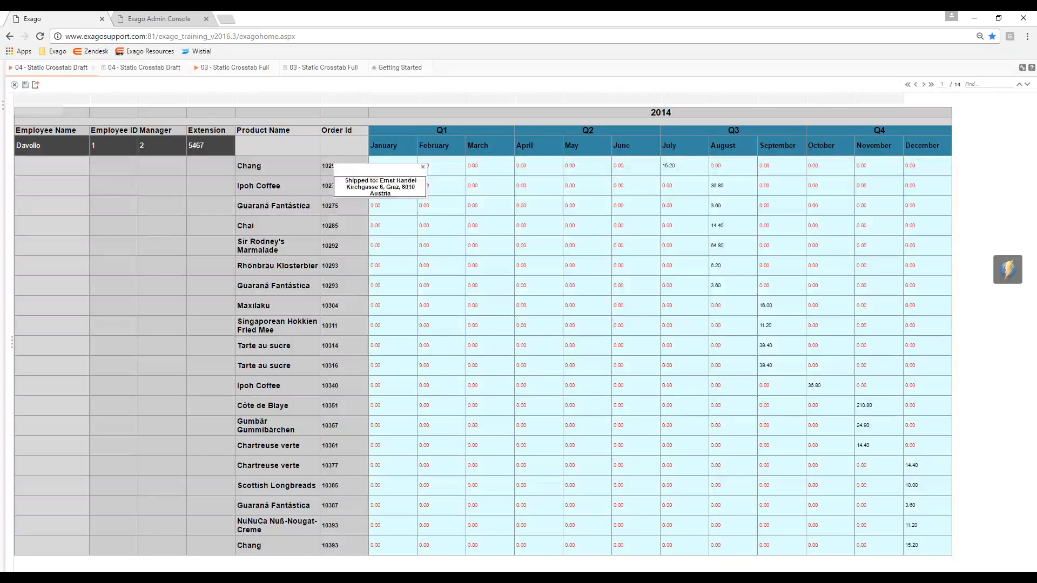
click(423, 167)
click(923, 84)
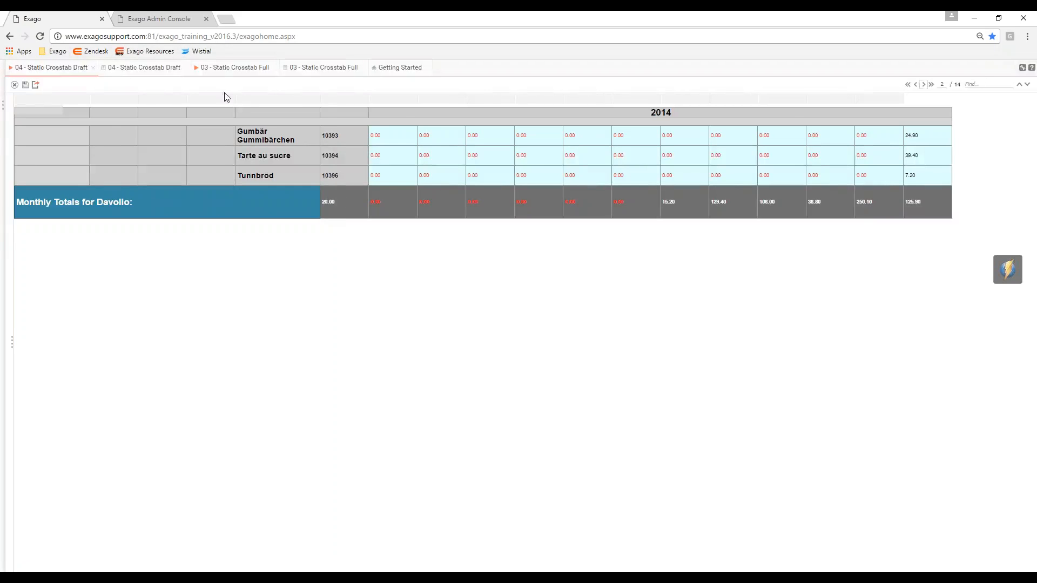
- Return to the draft's design and set the report footer's Order Id count cell to the General number format
click(152, 69)
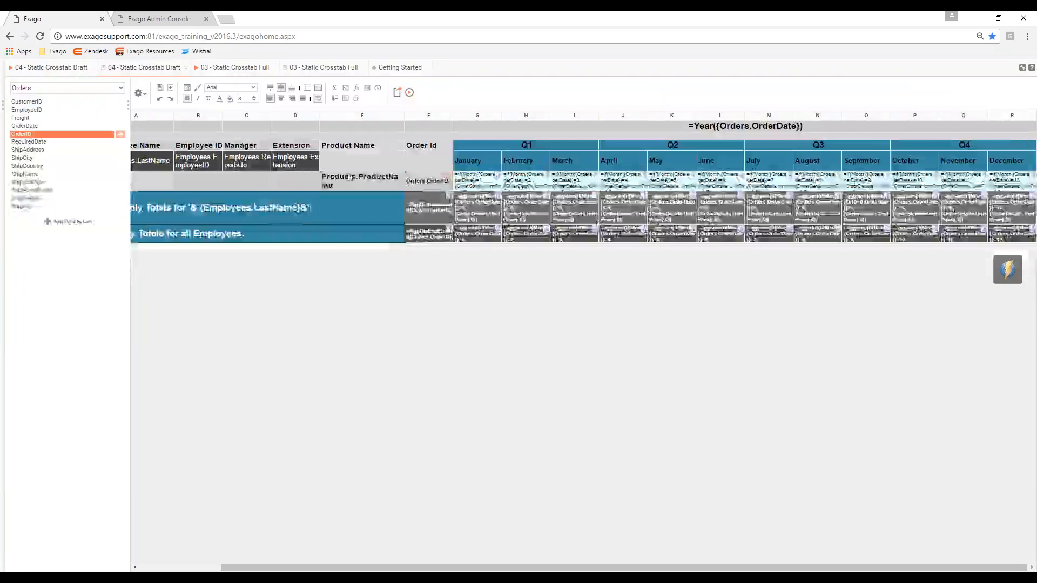
right_click(421, 239)
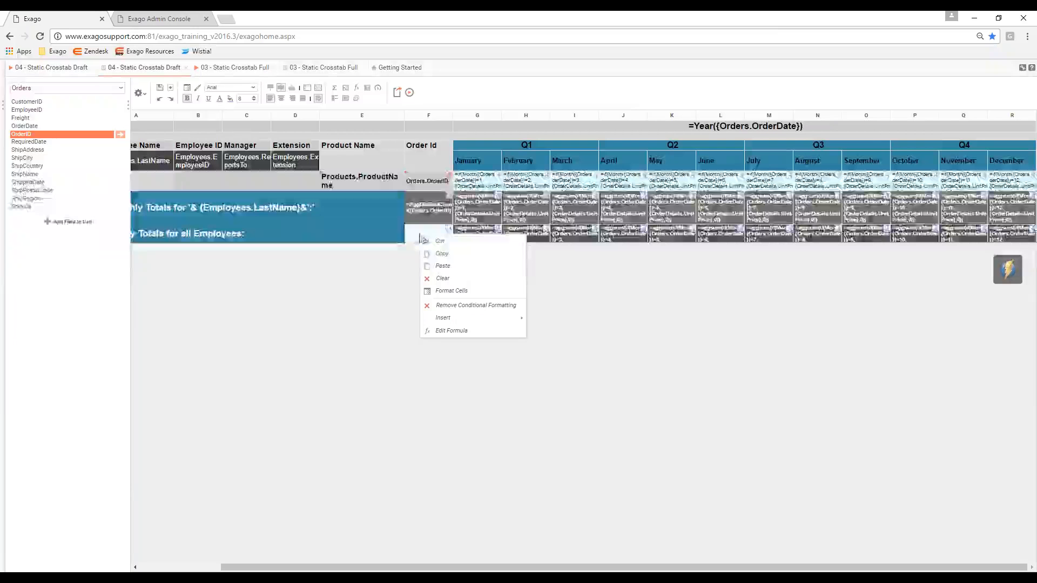
click(444, 292)
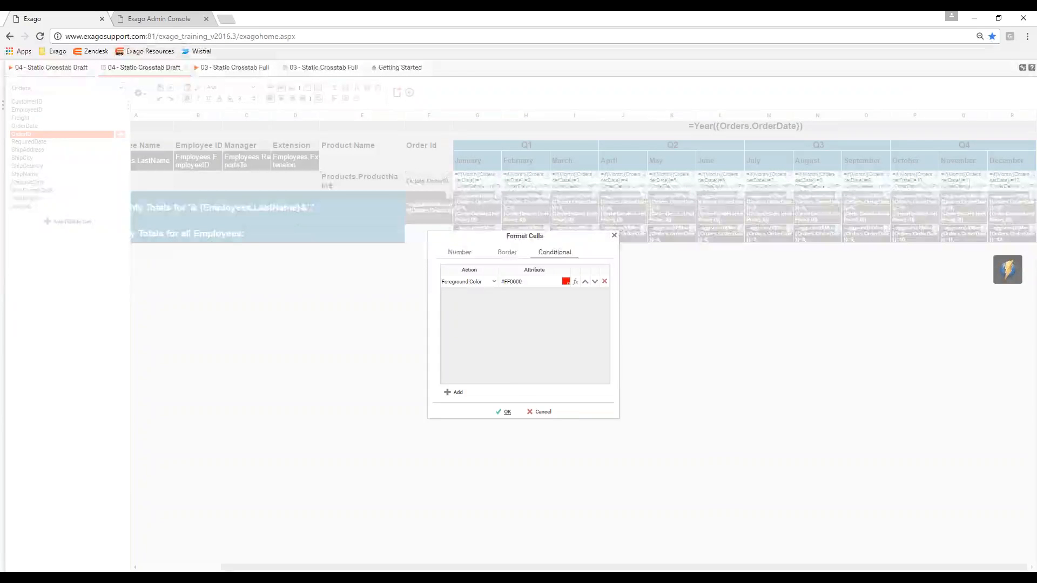
click(460, 252)
click(454, 277)
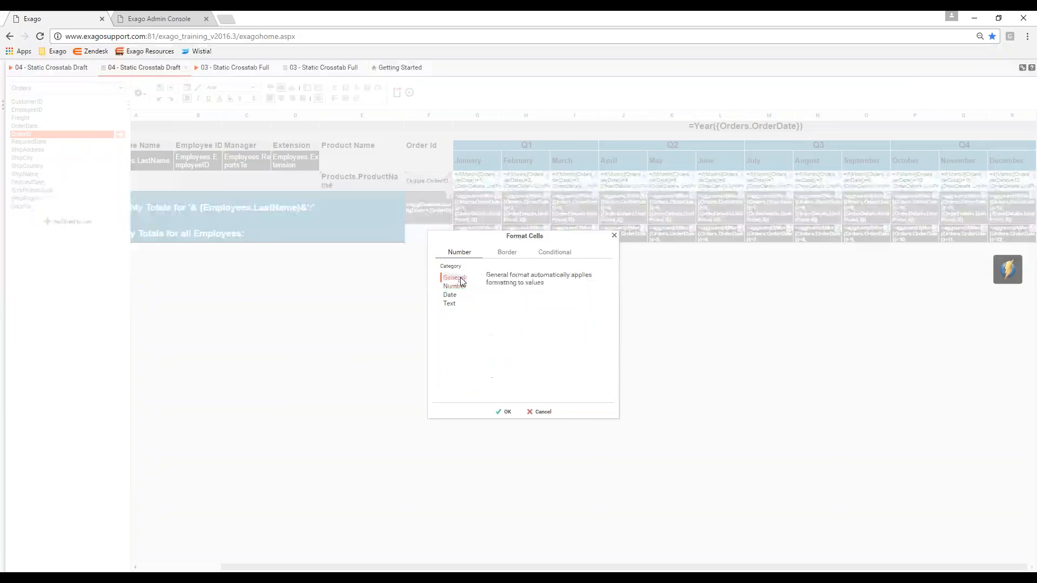
click(505, 412)
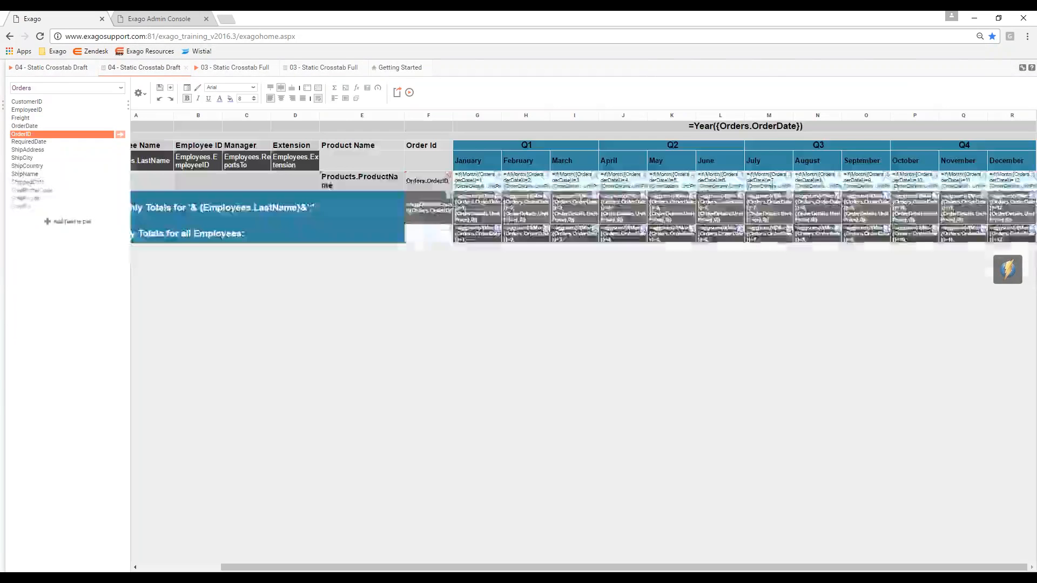
- Set the employee footer's Order Id count cell to the General number format
right_click(431, 205)
click(462, 257)
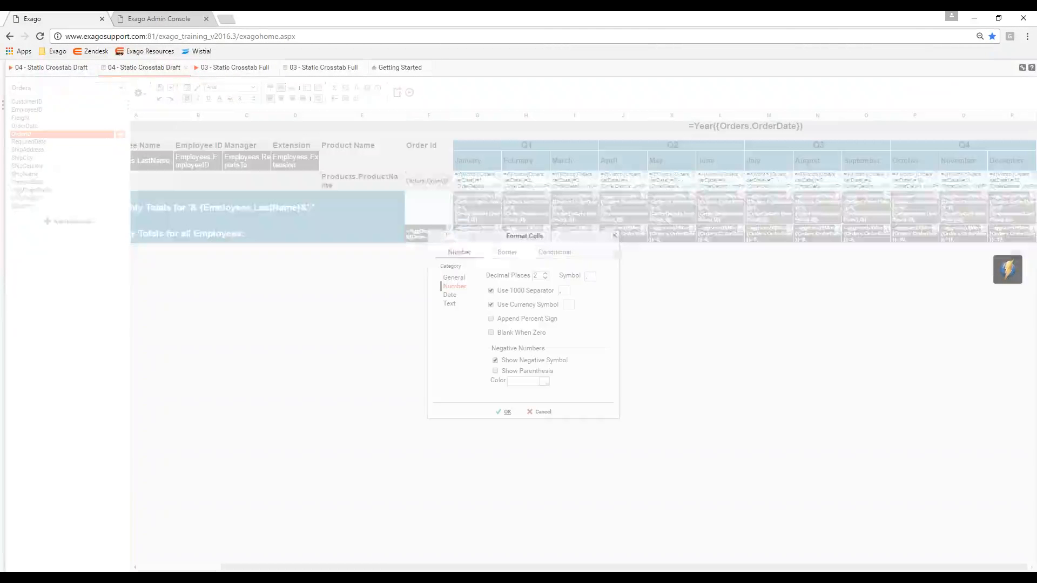
click(454, 278)
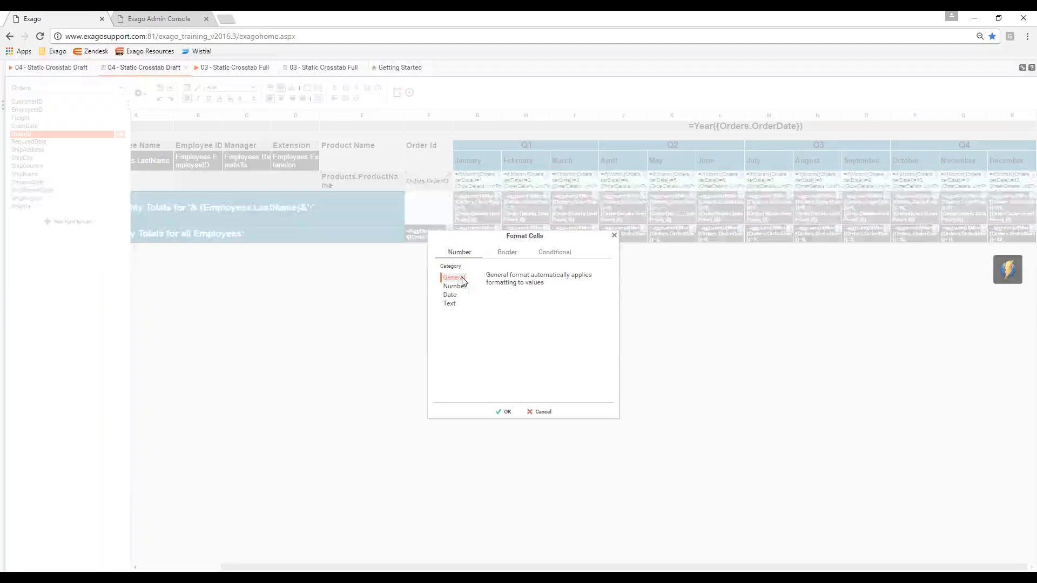
click(505, 412)
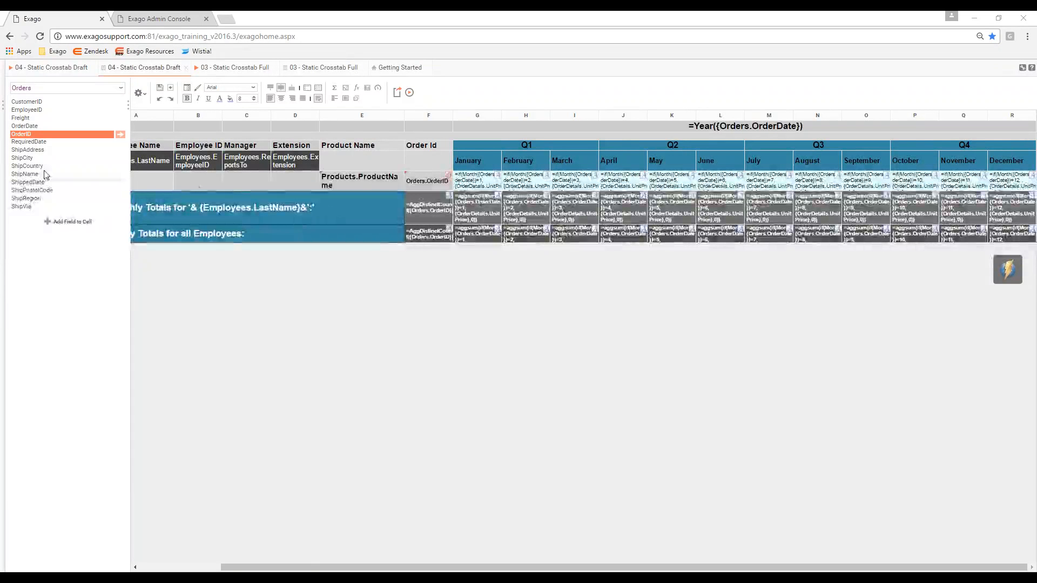
- Show the report list and open 01 - Crosstab Report from Monthly Exago Labs 1.17 for editing
click(5, 113)
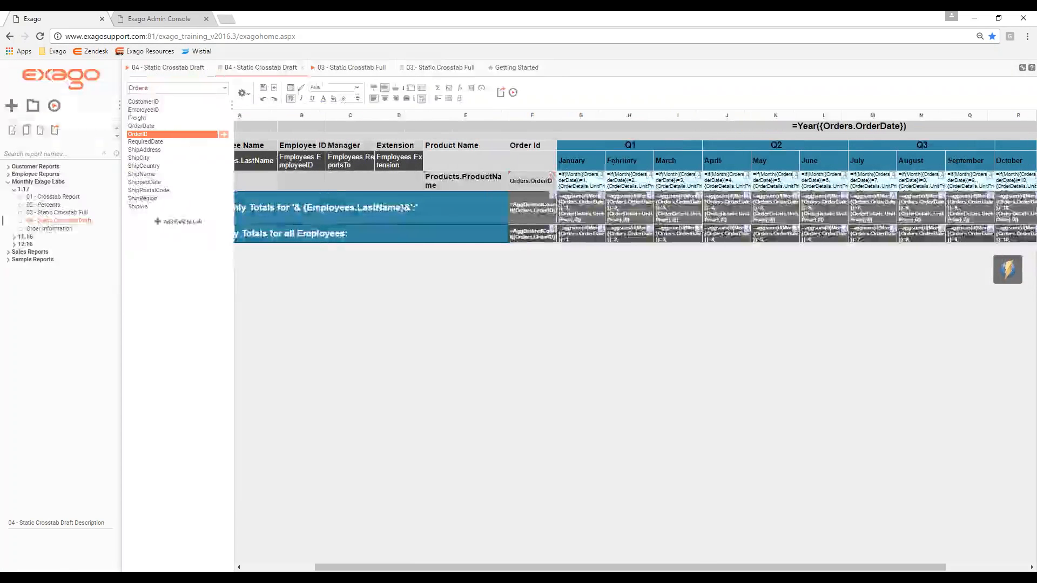
double_click(64, 198)
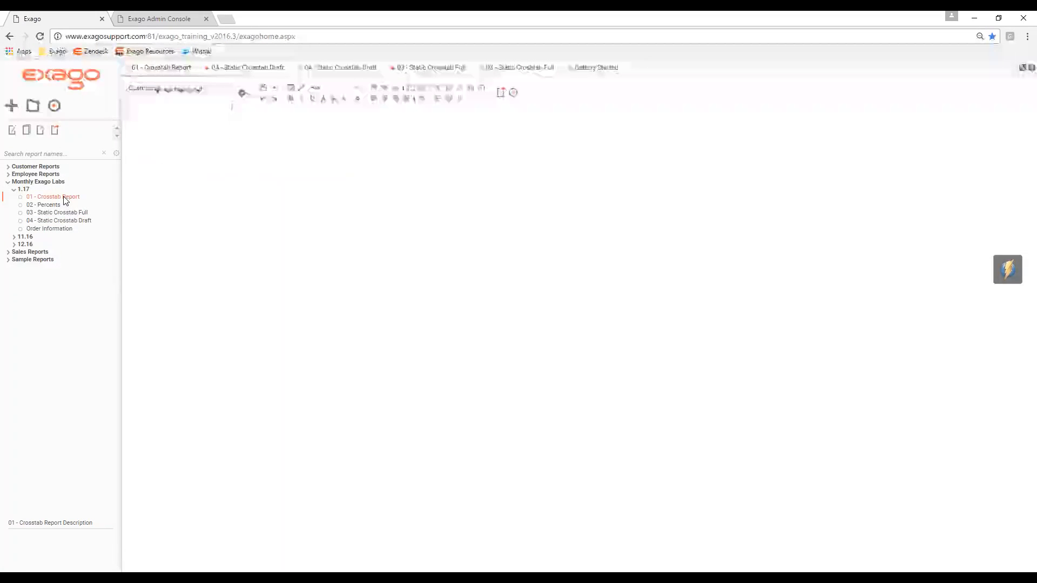
mouse_move(357, 177)
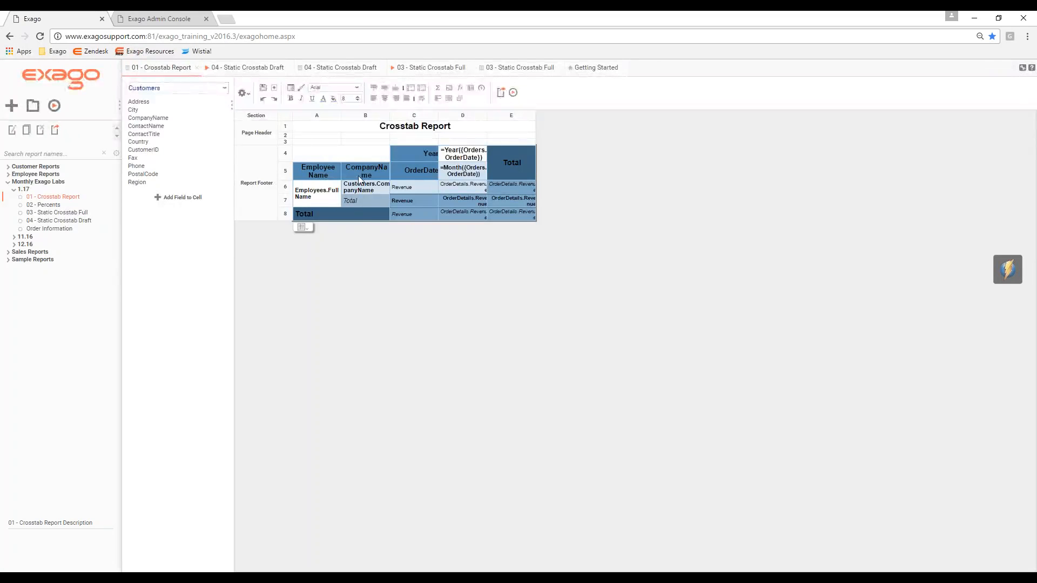
- Examine the crosstab's cells and its row header, column header and tabulation data sources in the CrossTab Data Designer
click(381, 189)
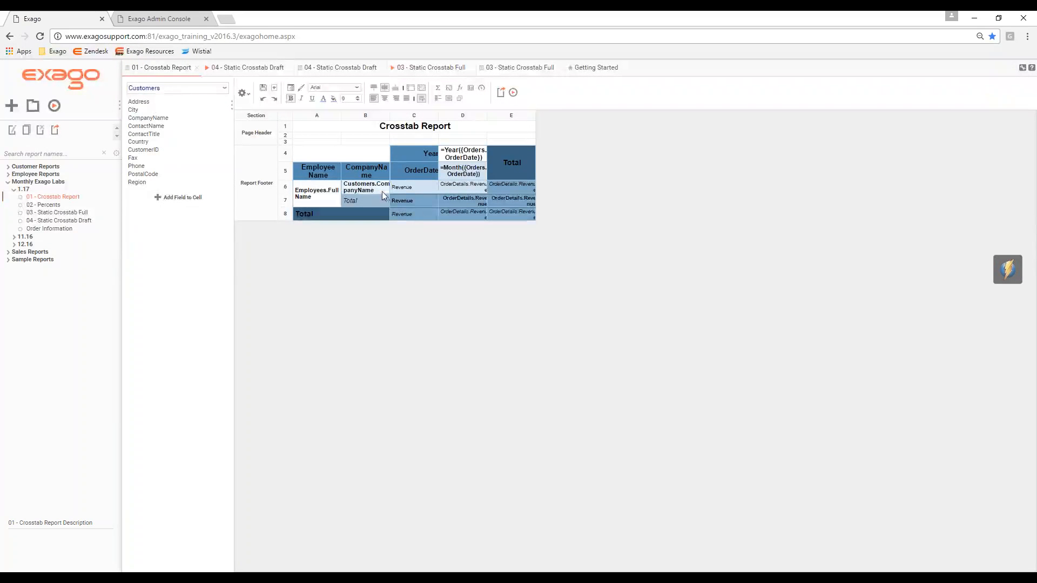
click(410, 187)
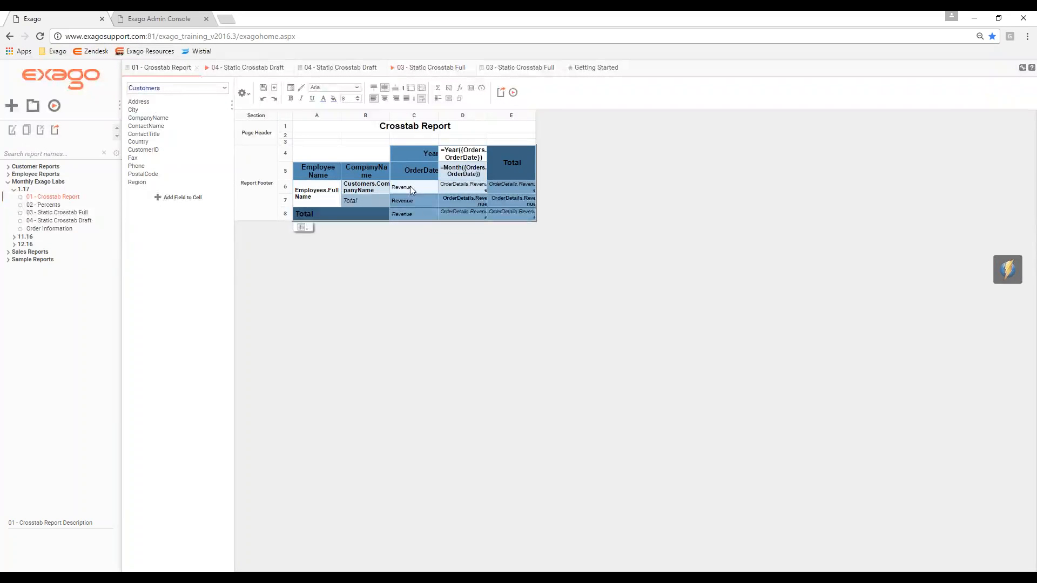
click(367, 199)
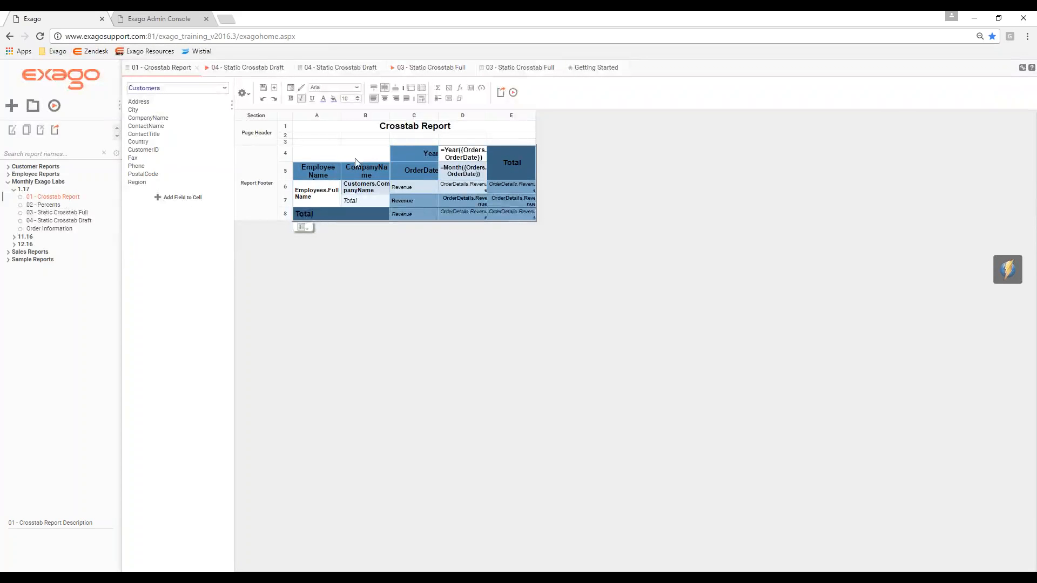
double_click(449, 166)
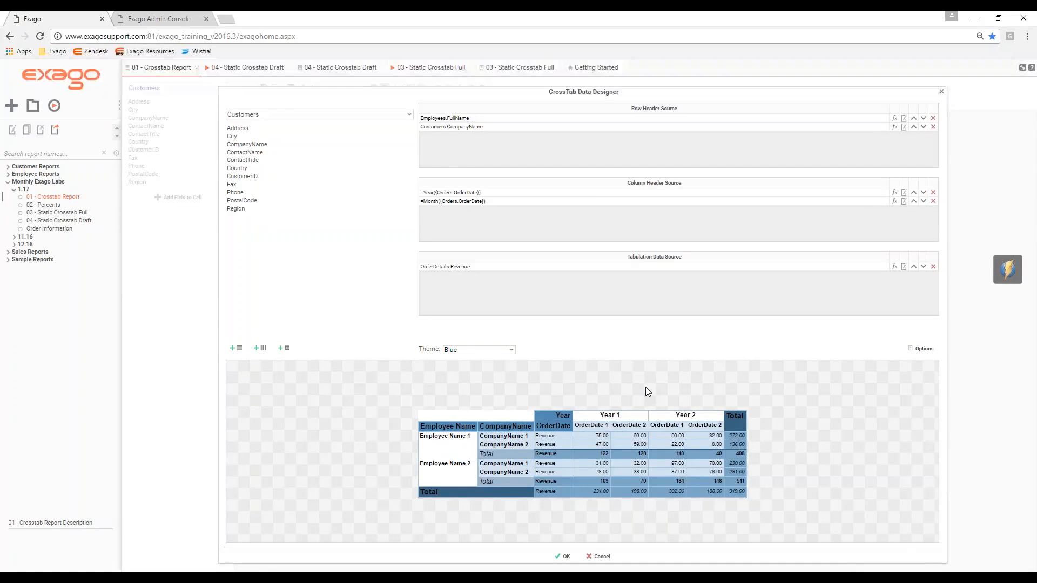
click(943, 93)
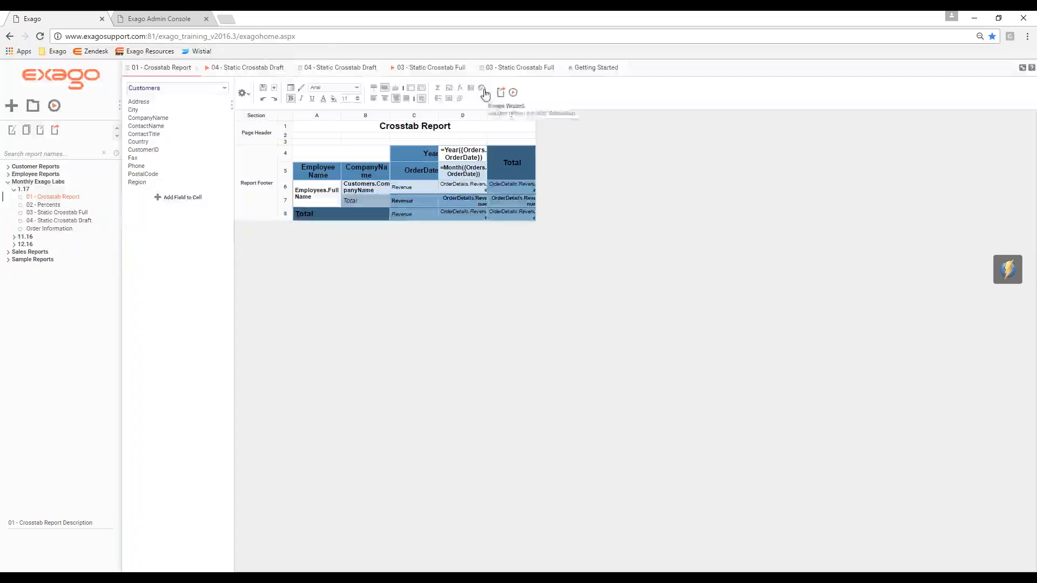
click(498, 162)
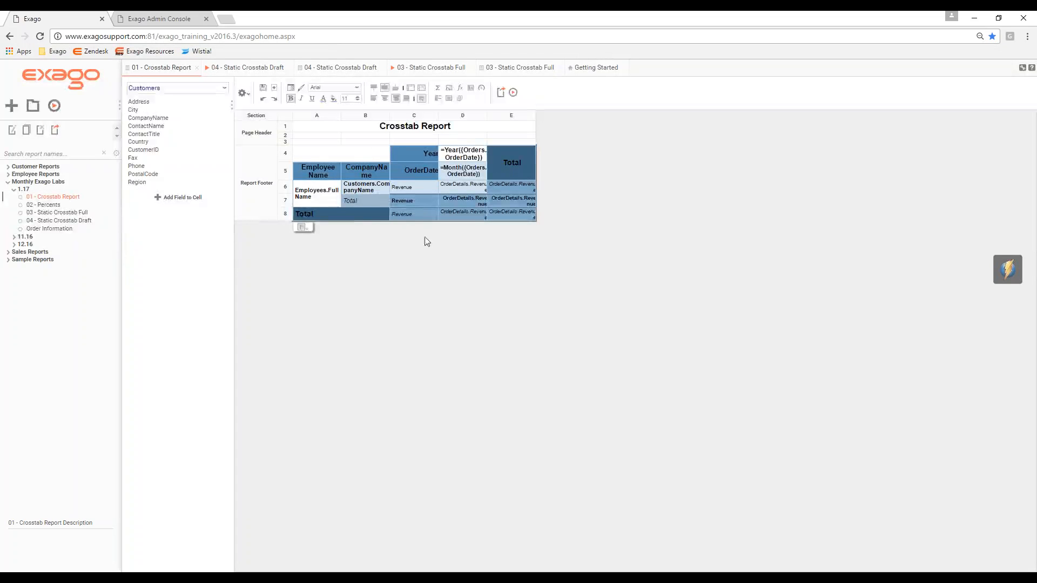
click(460, 241)
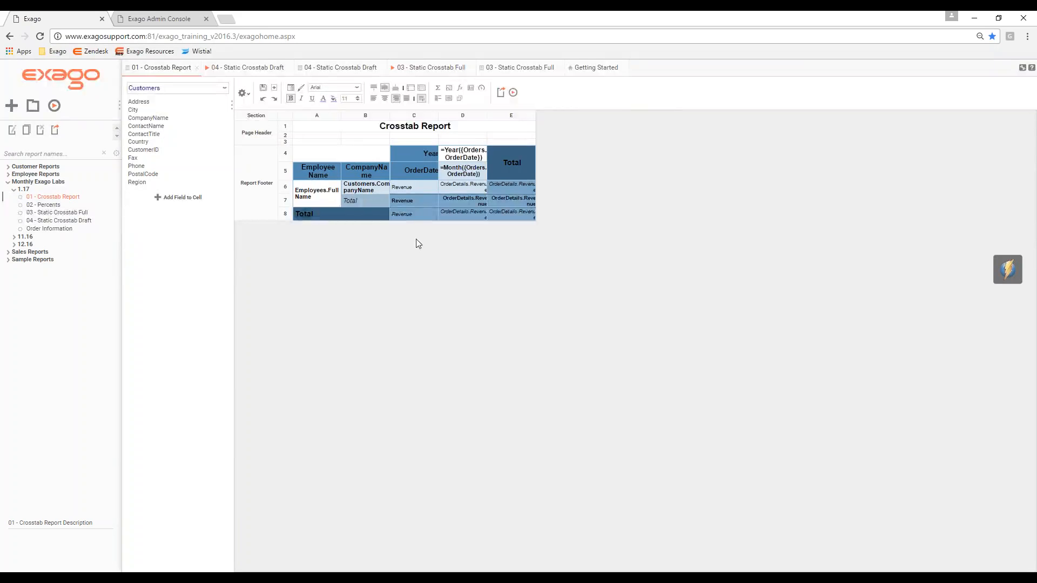
- Try Percent of Column as the value for the crosstab's Revenue tabulation, restore Aggregate and accept the crosstab design
double_click(414, 192)
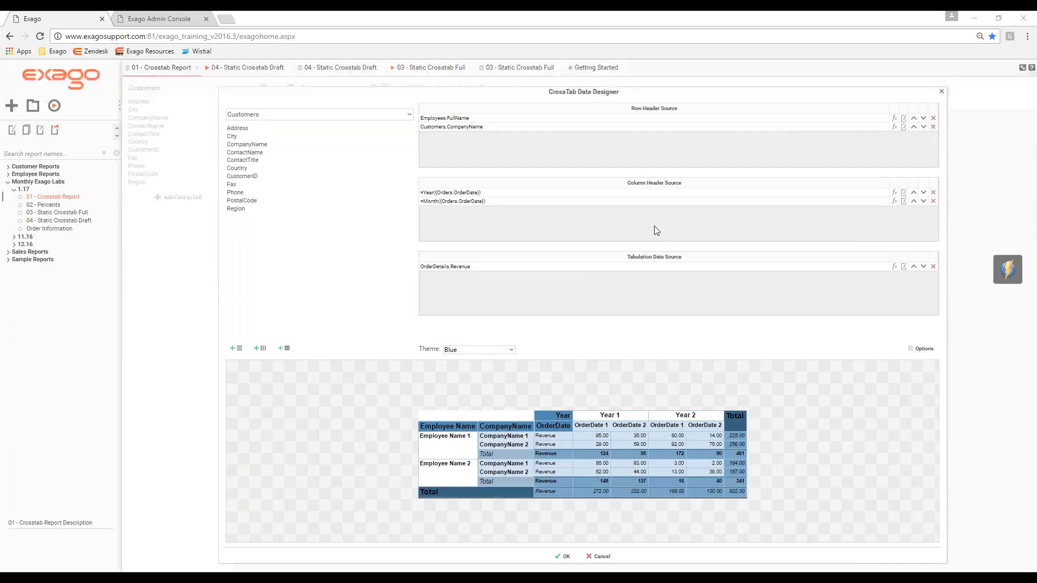
click(902, 268)
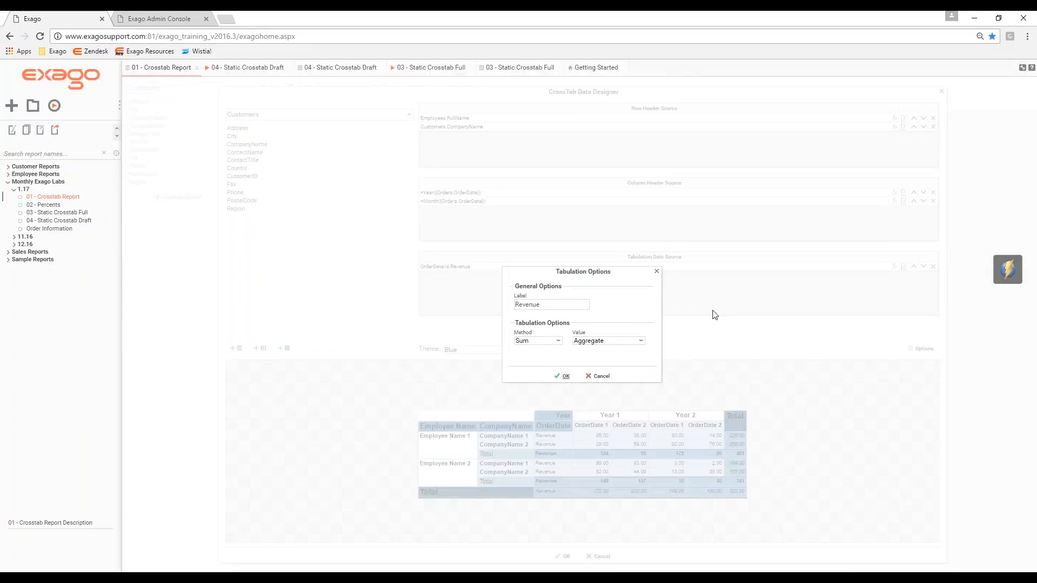
click(582, 342)
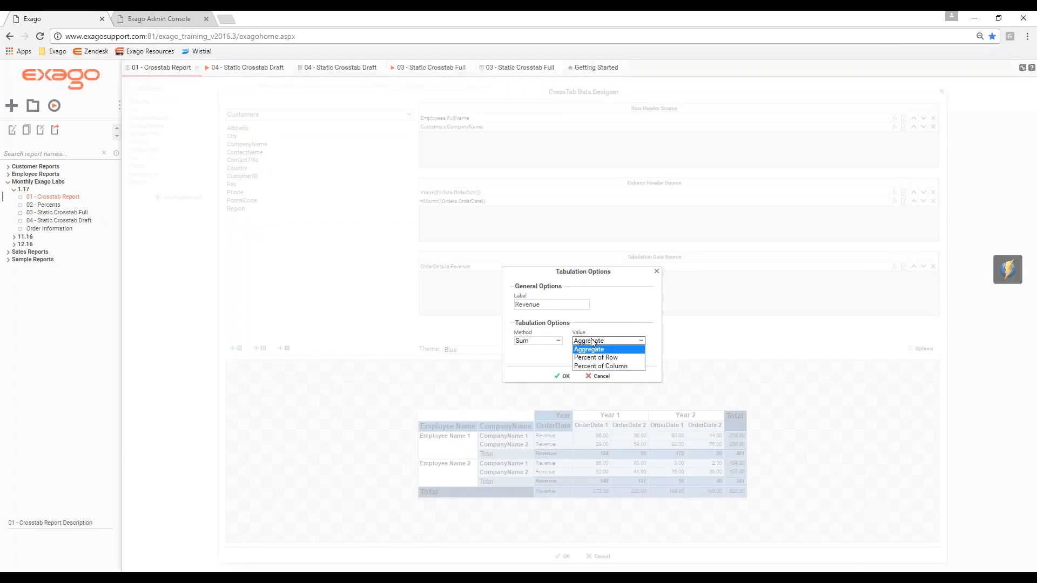
click(625, 367)
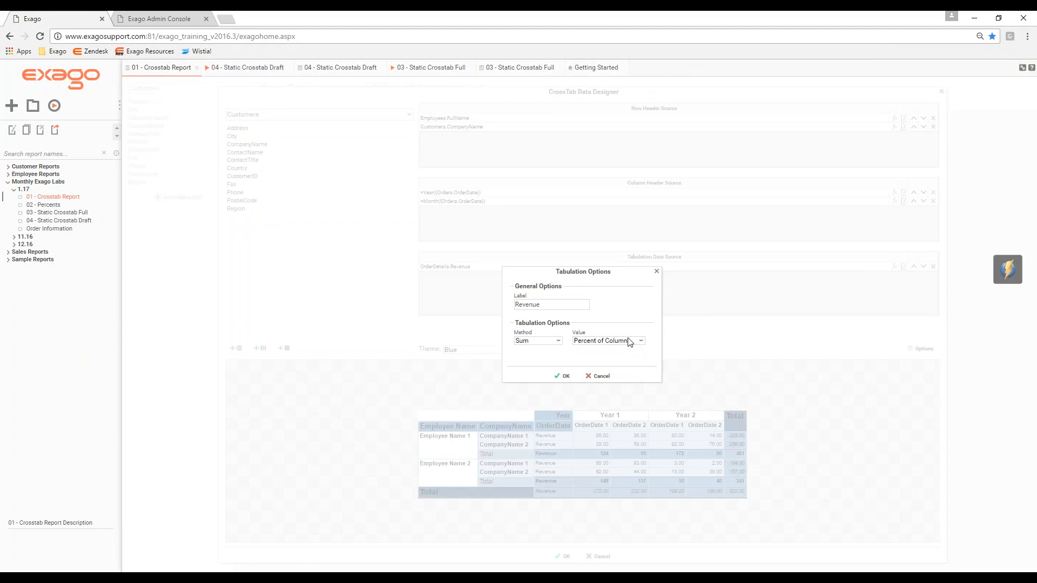
click(624, 341)
click(620, 349)
click(563, 377)
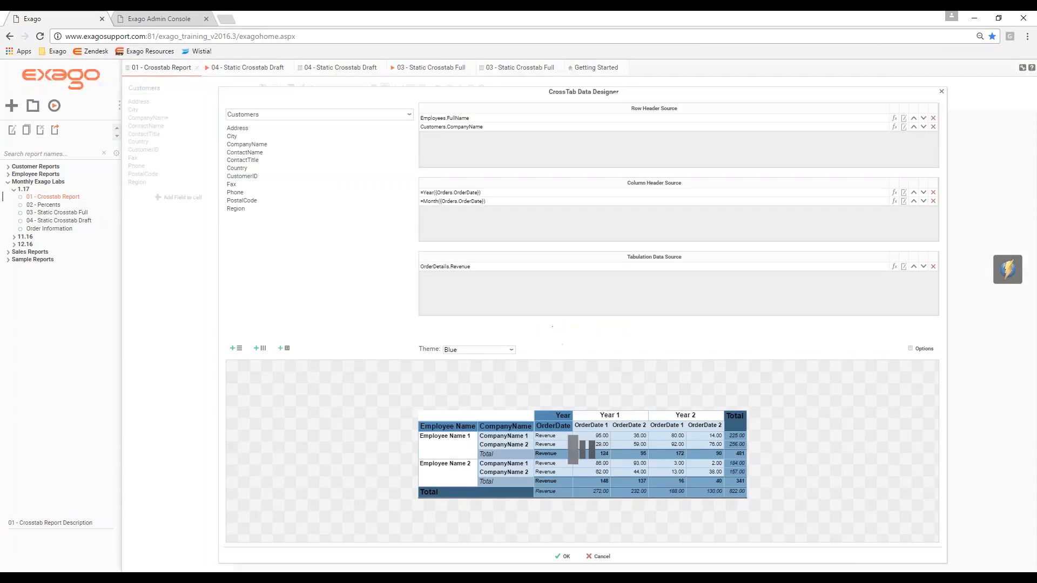
click(564, 557)
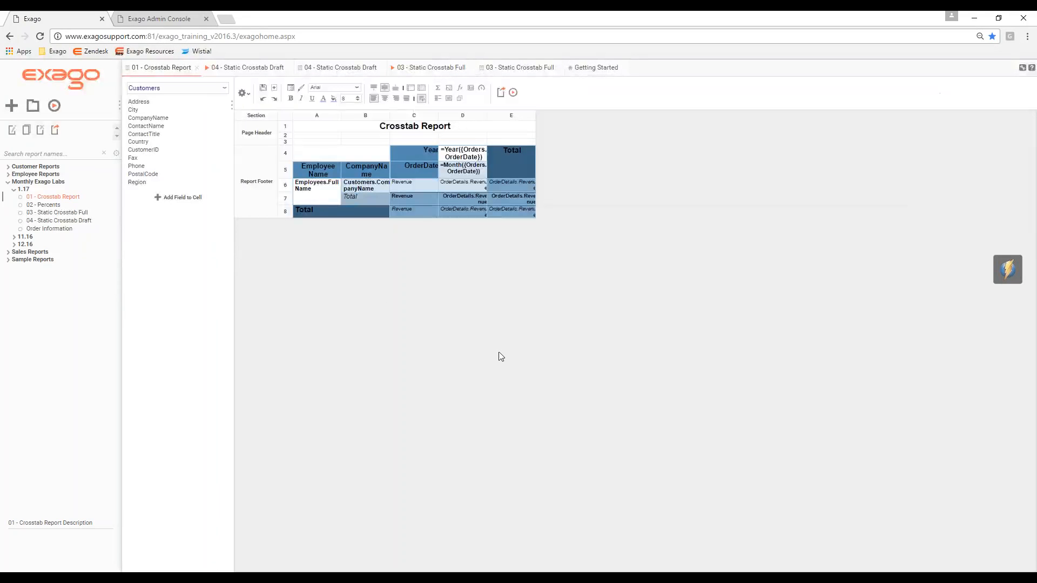
- Select the 02 - Percents report and close all open crosstab designs and report outputs, discarding unsaved changes
click(55, 206)
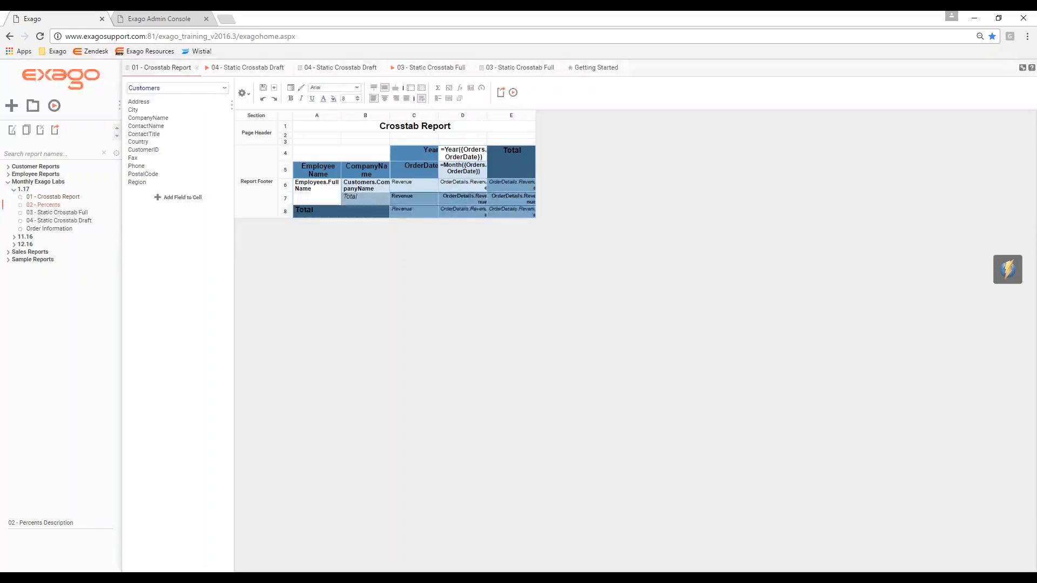
middle_click(156, 70)
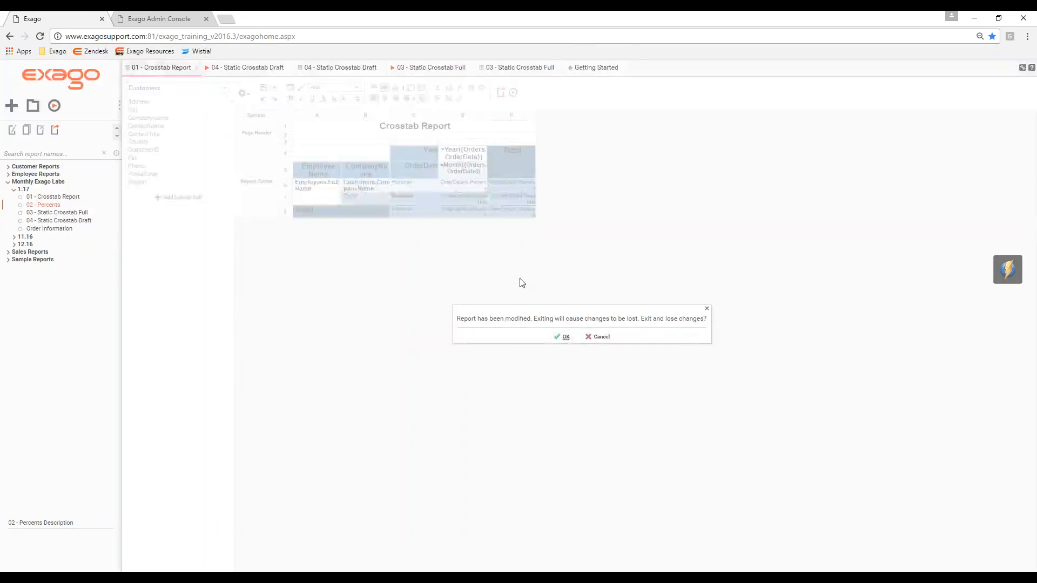
click(562, 337)
middle_click(156, 70)
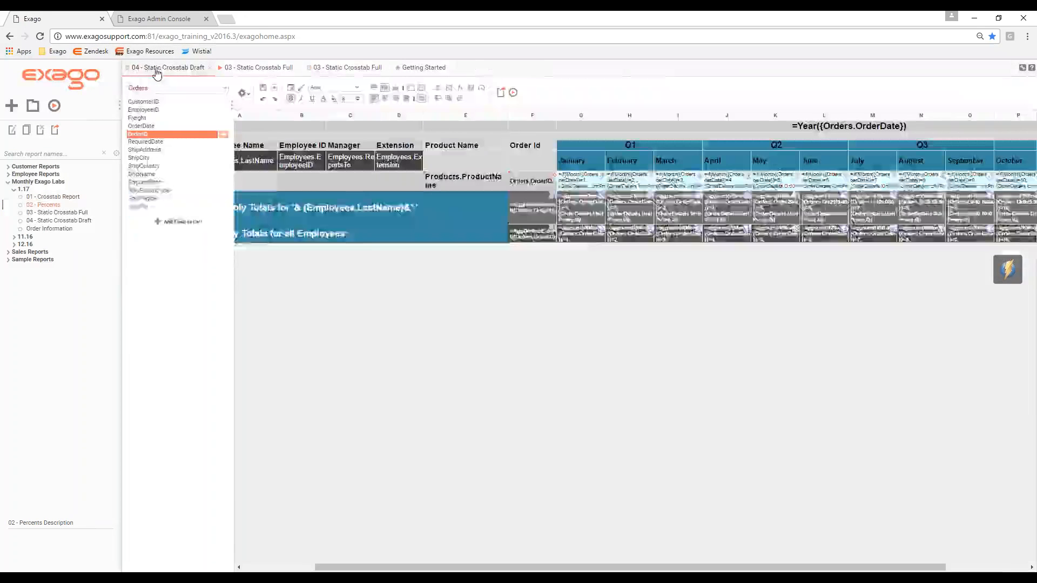
middle_click(155, 70)
click(558, 336)
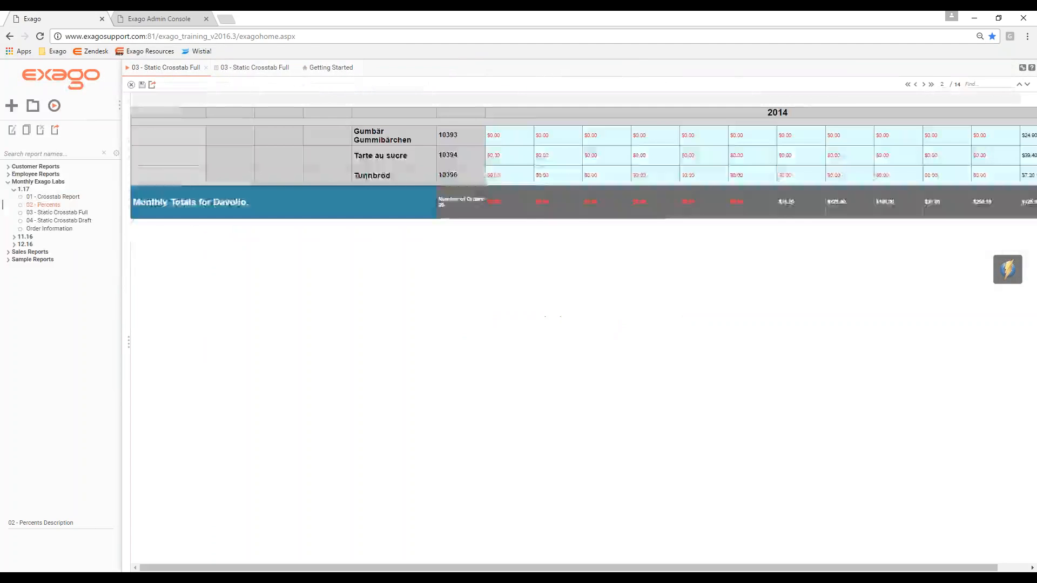
middle_click(160, 70)
middle_click(159, 70)
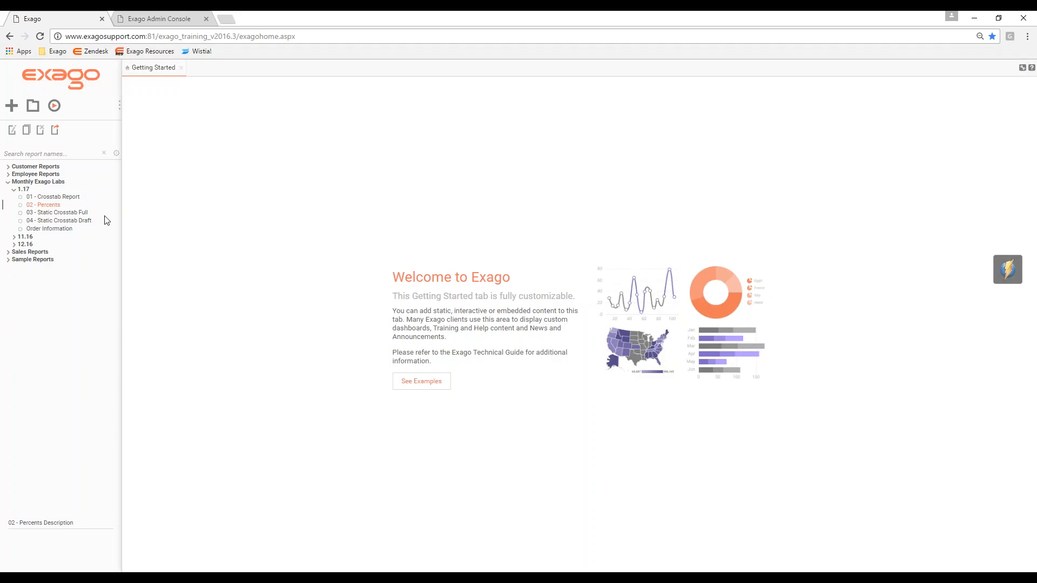
- Run the 02 - Percents report, open it for editing and inspect the Aug 2014 revenue formula in its cell
click(54, 107)
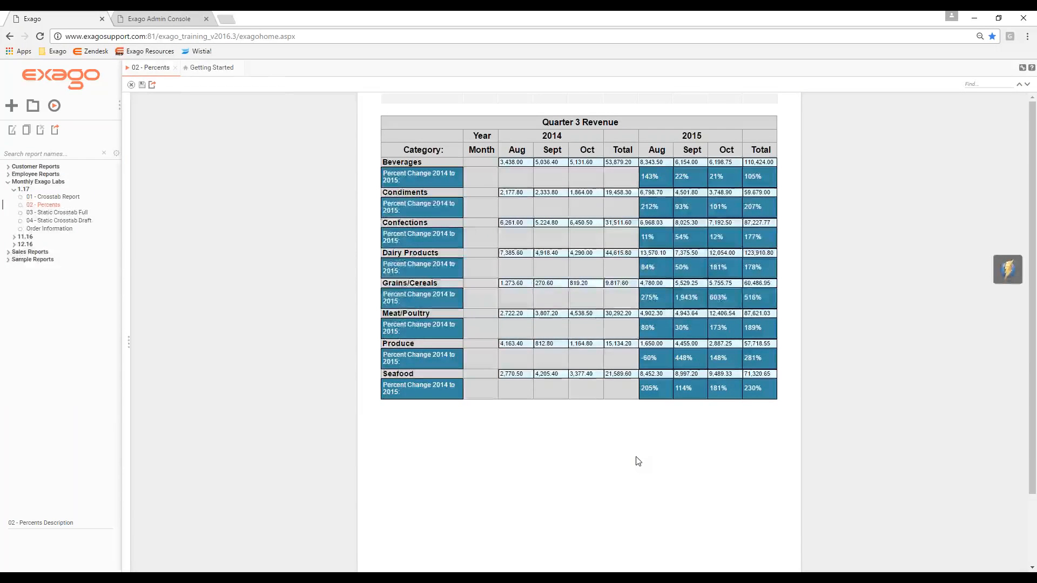
double_click(49, 206)
click(469, 193)
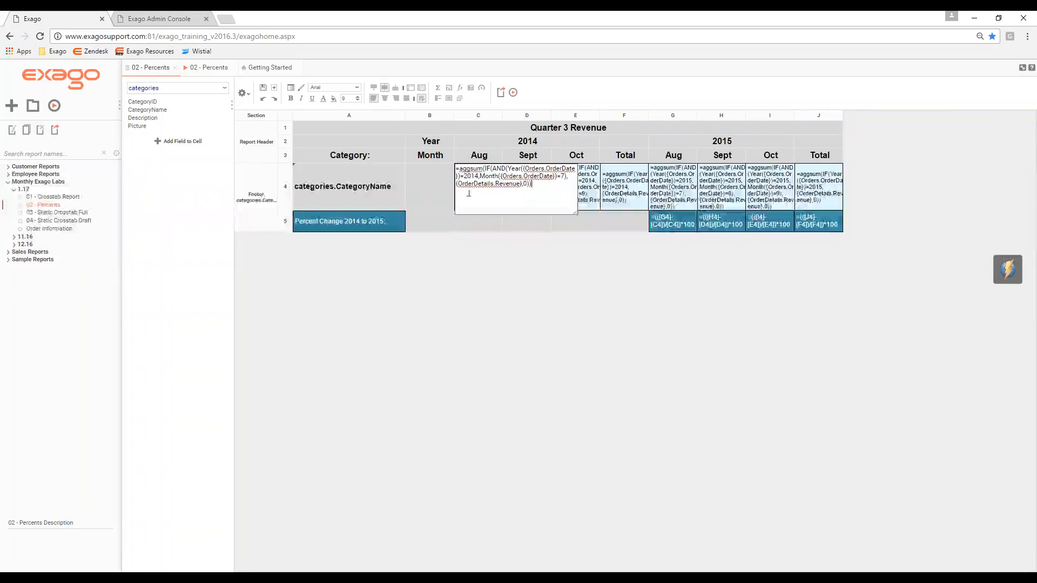
drag(543, 189, 444, 170)
click(506, 260)
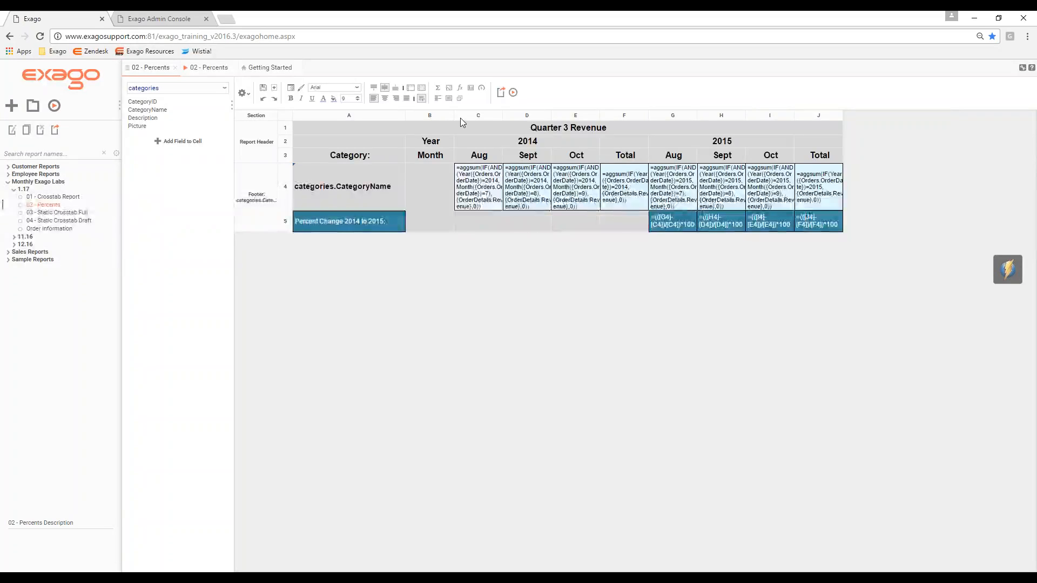
- Examine the Aug 2014 cell's aggsum formula in the Formula Editor, focusing on its AND condition for year and month
click(459, 88)
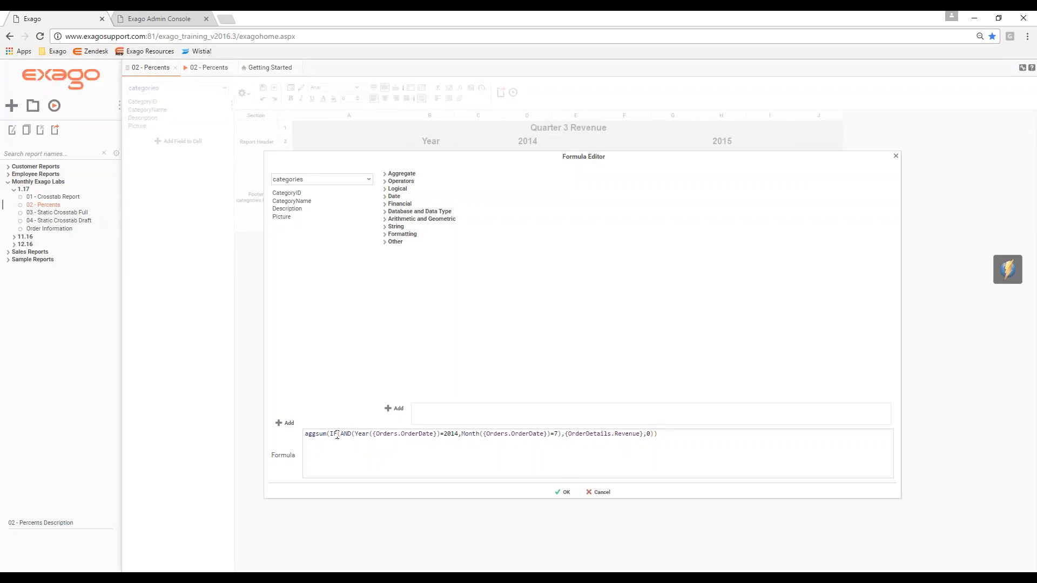
drag(338, 435, 562, 434)
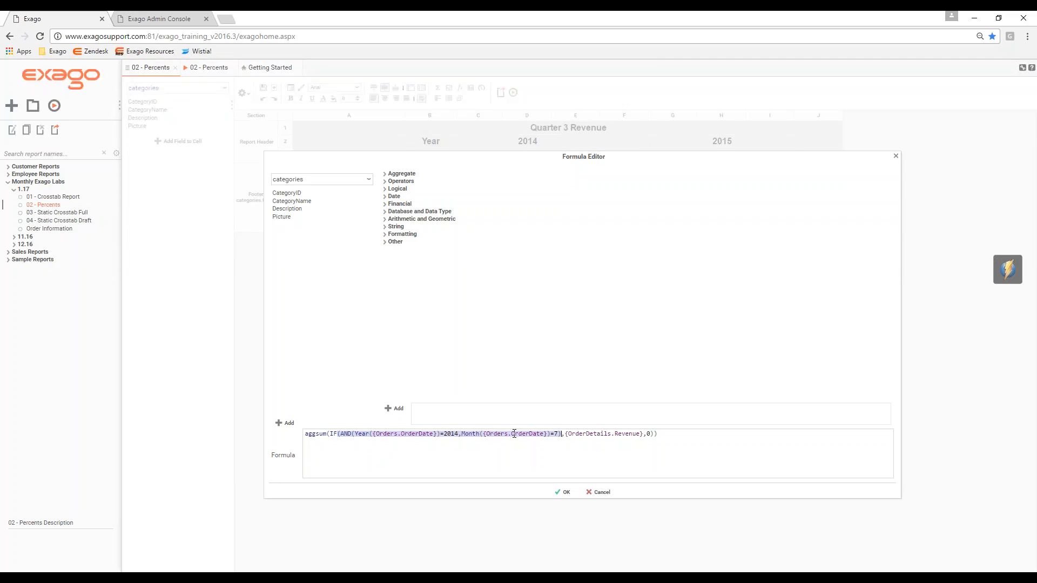
click(675, 436)
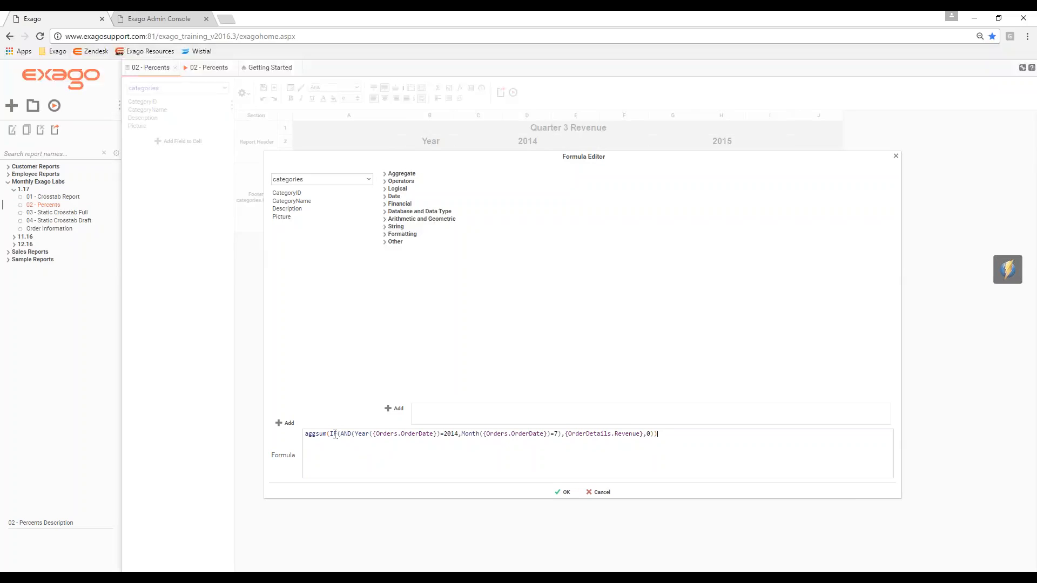
drag(338, 435, 562, 435)
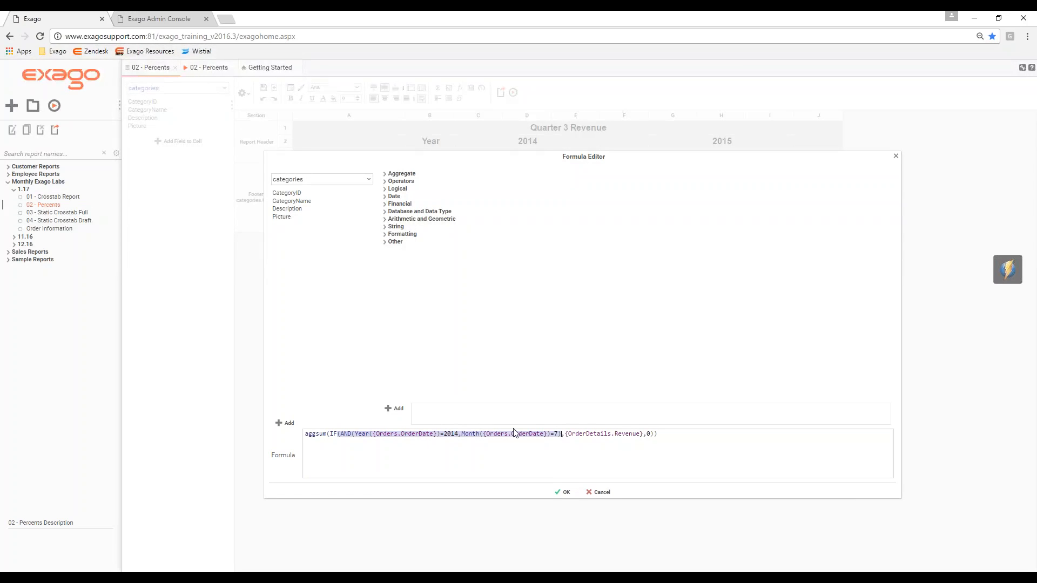
click(561, 434)
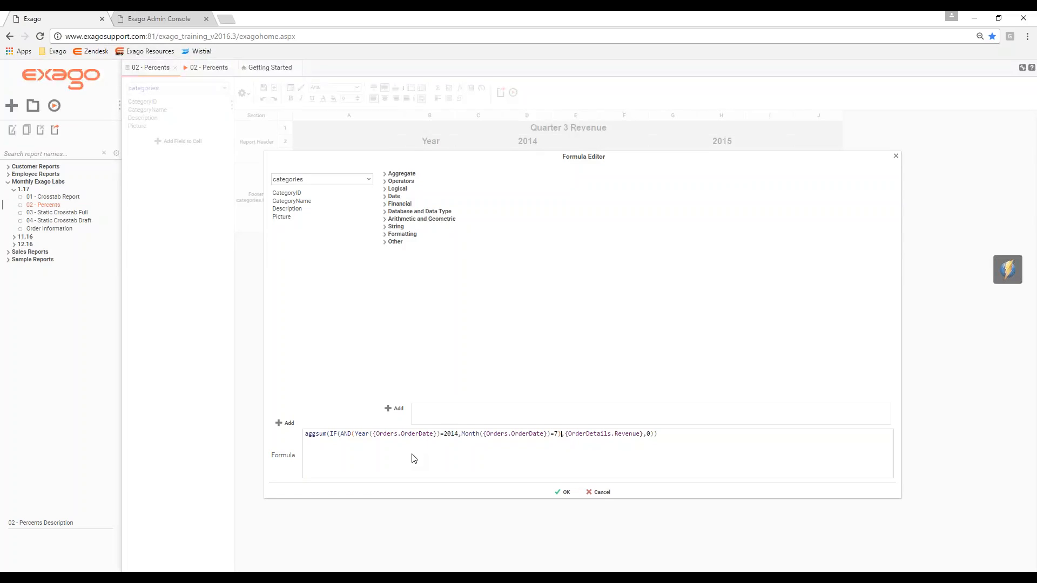
click(683, 438)
text())
click(565, 492)
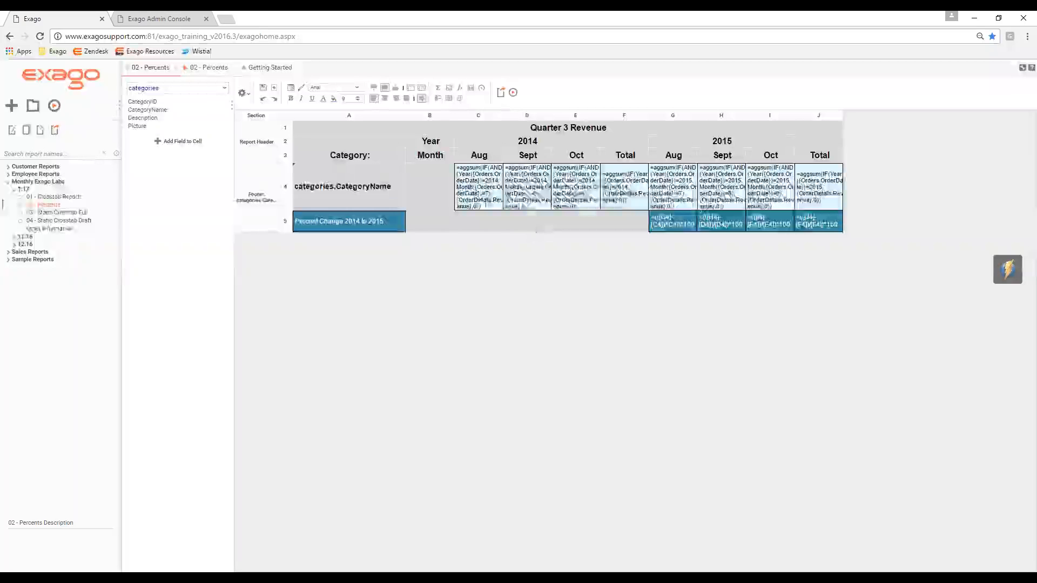
- Check the month condition in the Sept 2014 formula and set the Aug 2014 formula's month to 8
double_click(534, 199)
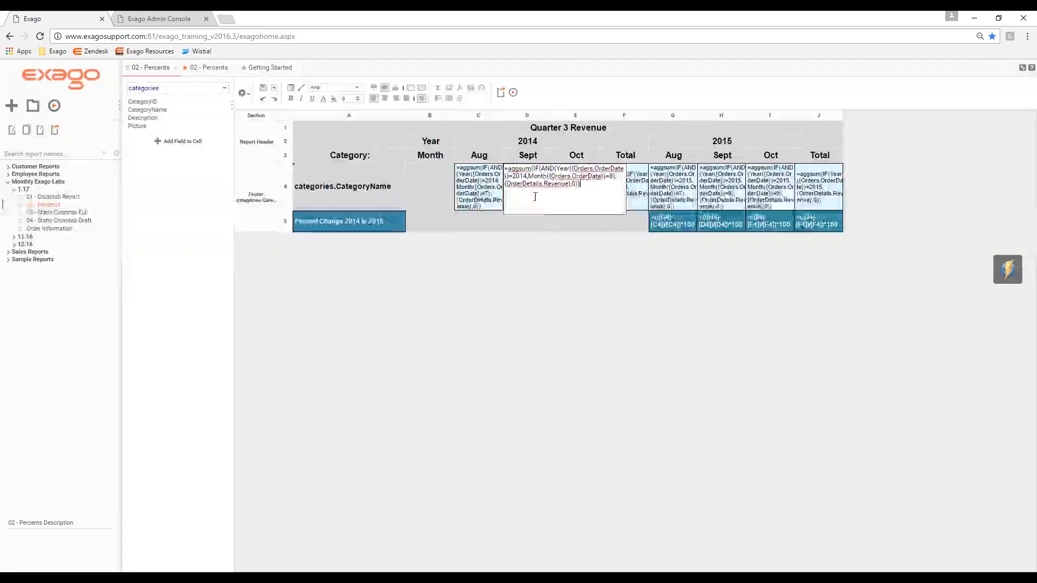
double_click(612, 177)
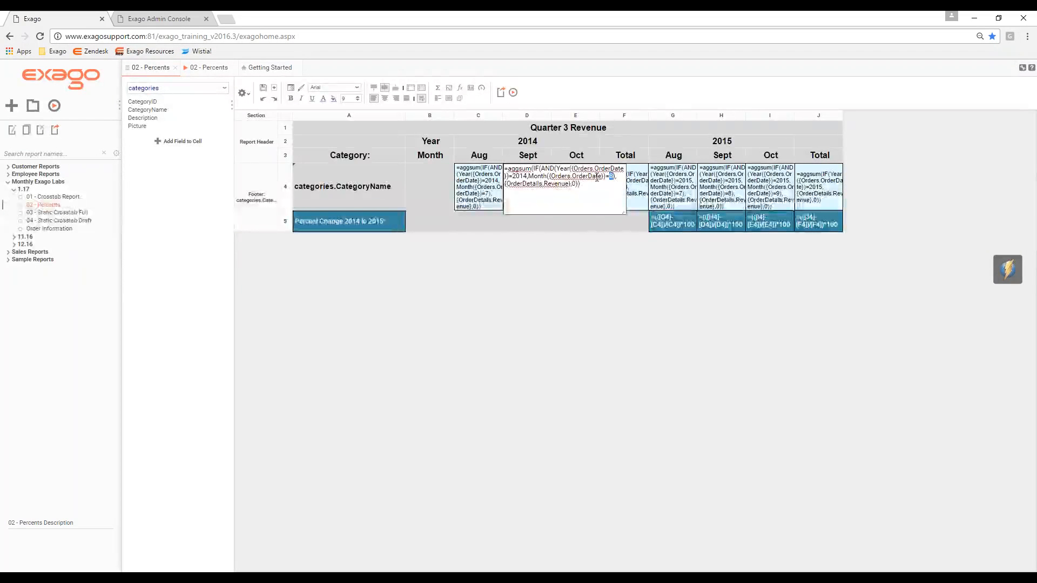
click(556, 228)
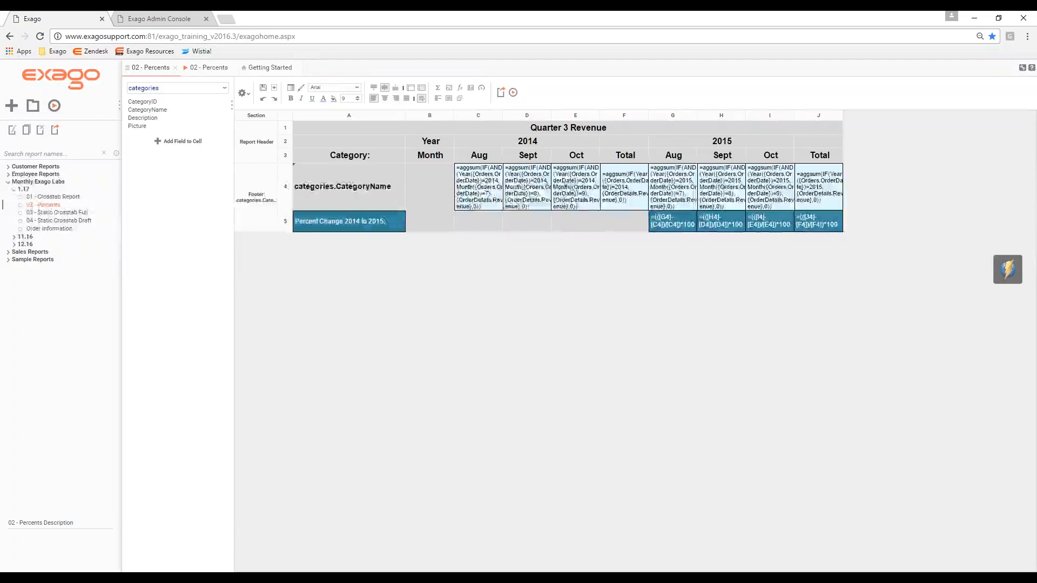
double_click(500, 207)
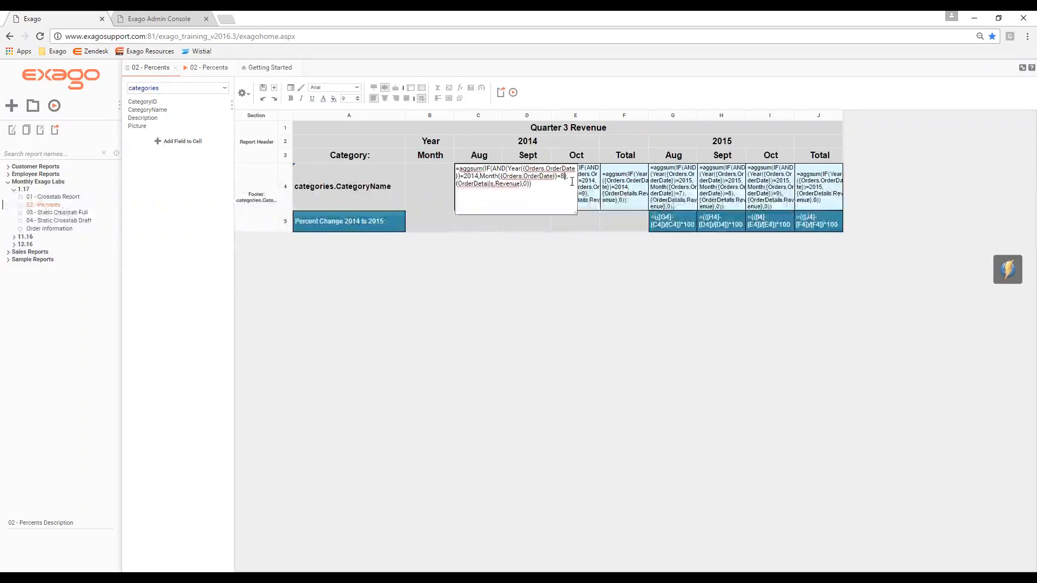
click(565, 243)
- Set the month condition in the Sept 2014 revenue formula to 9
double_click(519, 190)
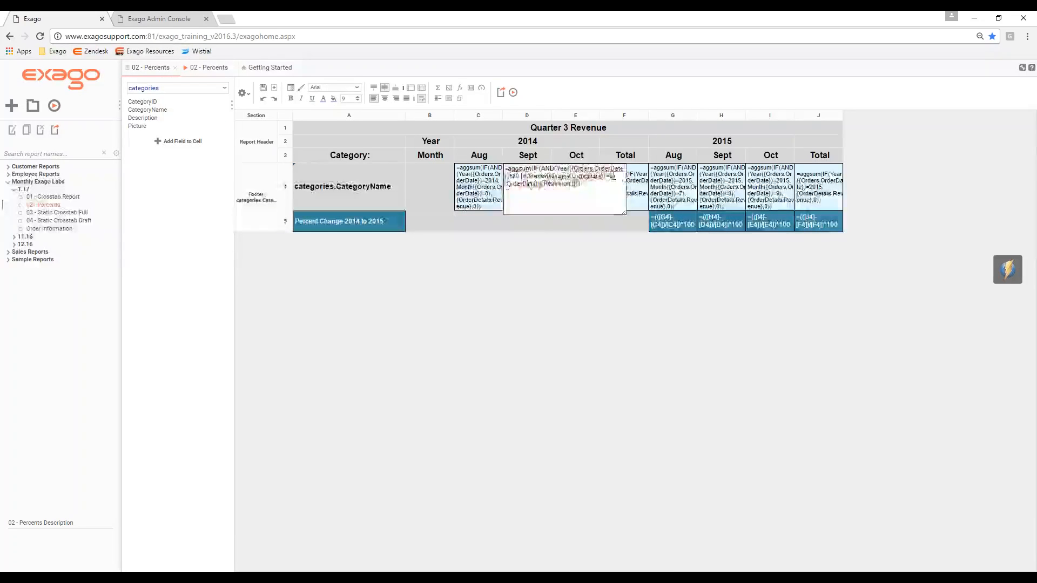
click(614, 175)
key(BackSpace)
text(9)
click(581, 220)
- Set the month condition in the Oct 2014 revenue formula to 10
double_click(564, 193)
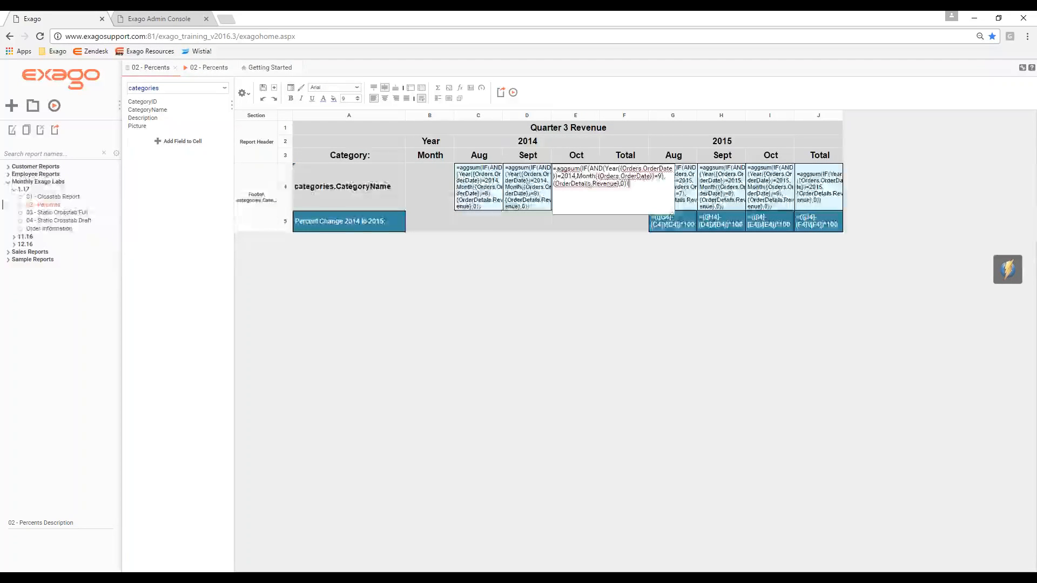
click(662, 176)
key(BackSpace)
text(10)
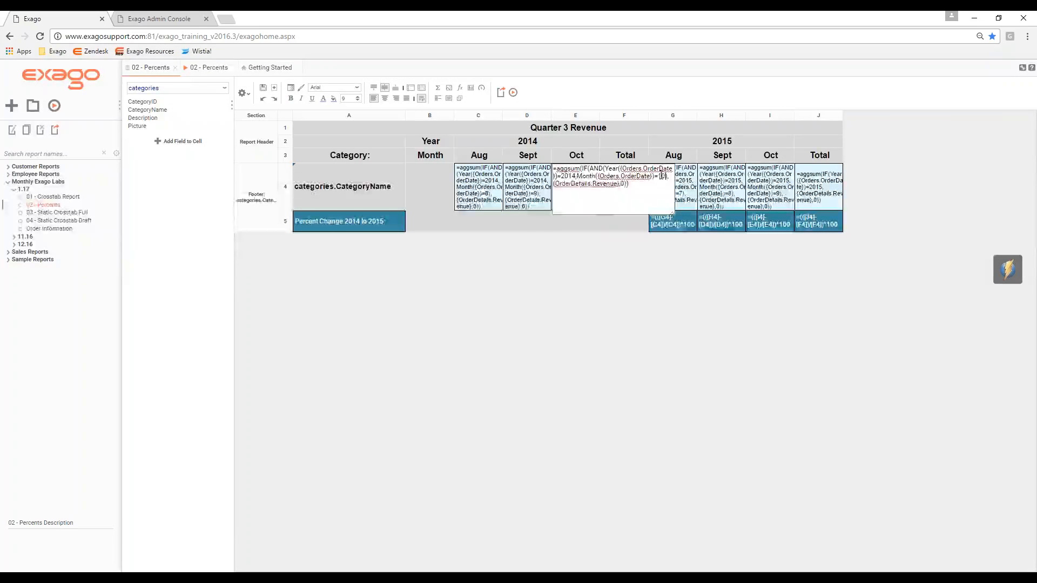
click(612, 405)
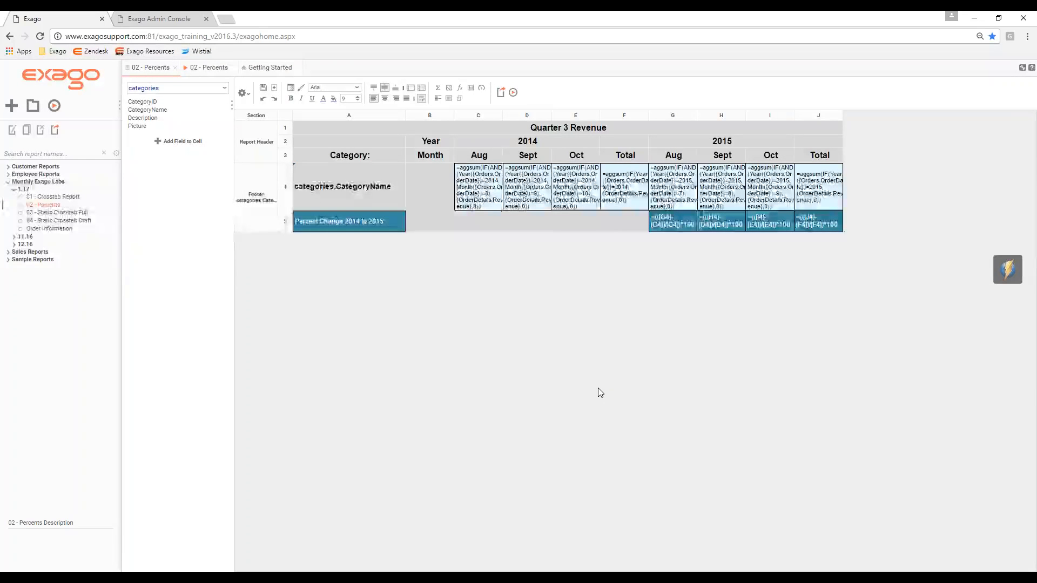
- Set the month conditions in the three monthly 2014 revenue formulas back to 7, 8 and 9
double_click(595, 188)
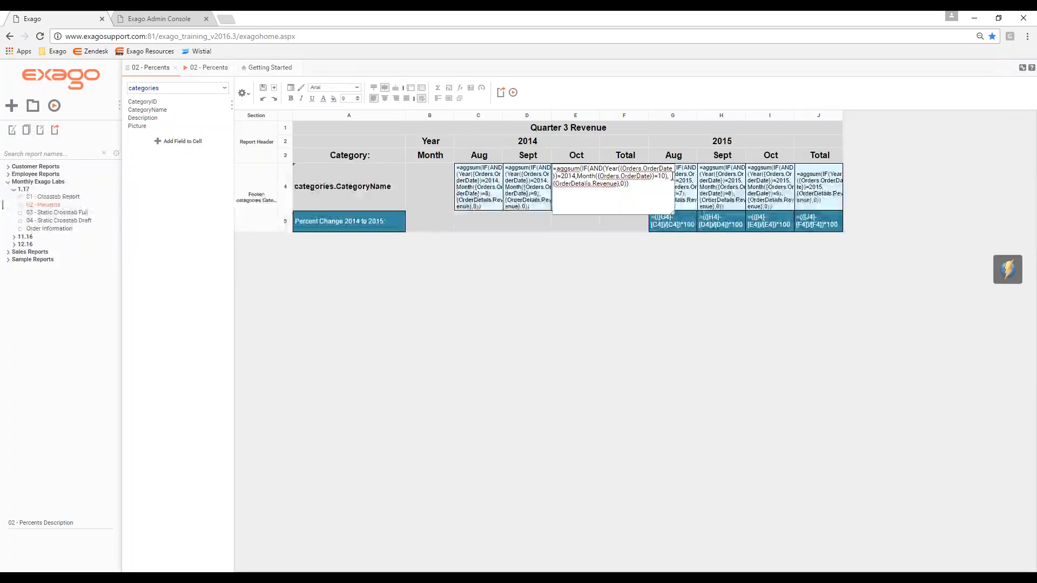
double_click(541, 209)
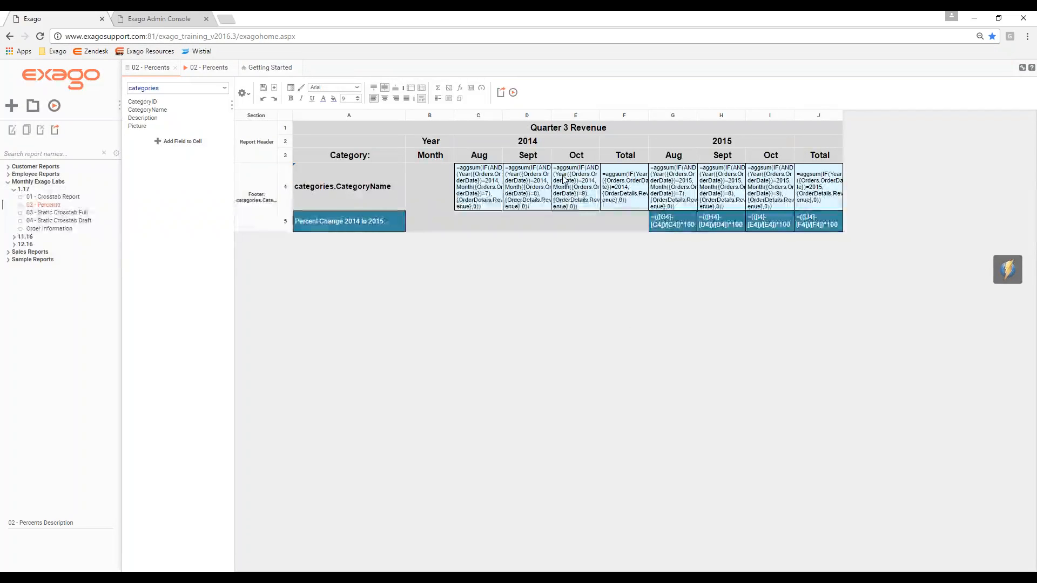
- Rename the three month headings under 2014 to Jul, Aug and Sept
double_click(492, 158)
key(BackSpace)
key(BackSpace)
key(BackSpace)
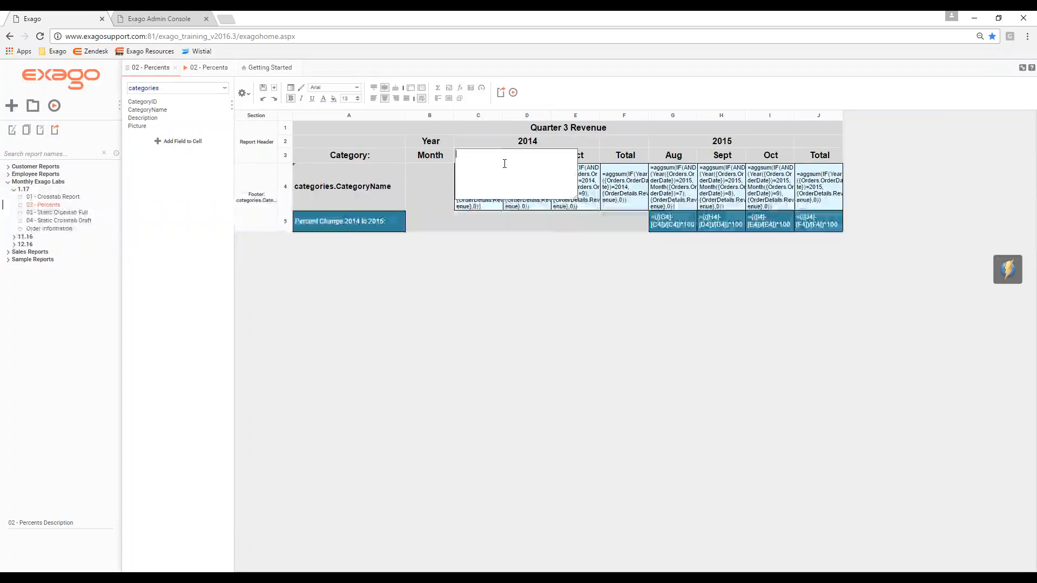
text(Jul)
key(Tab)
text(Aug)
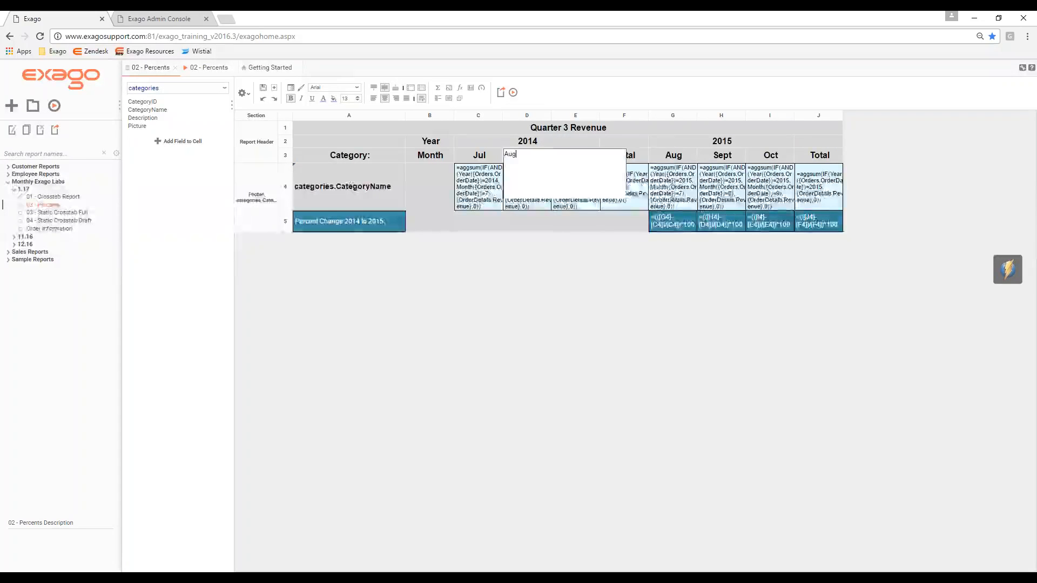
key(Tab)
text(X)
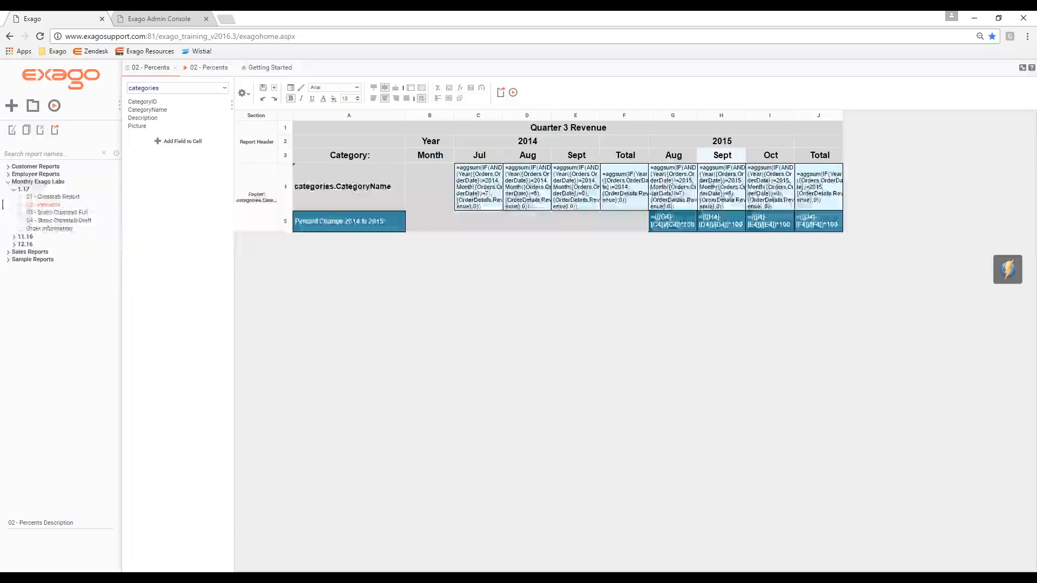
- Rename the three month headings under 2015 to Jul, Aug and Sept
double_click(680, 159)
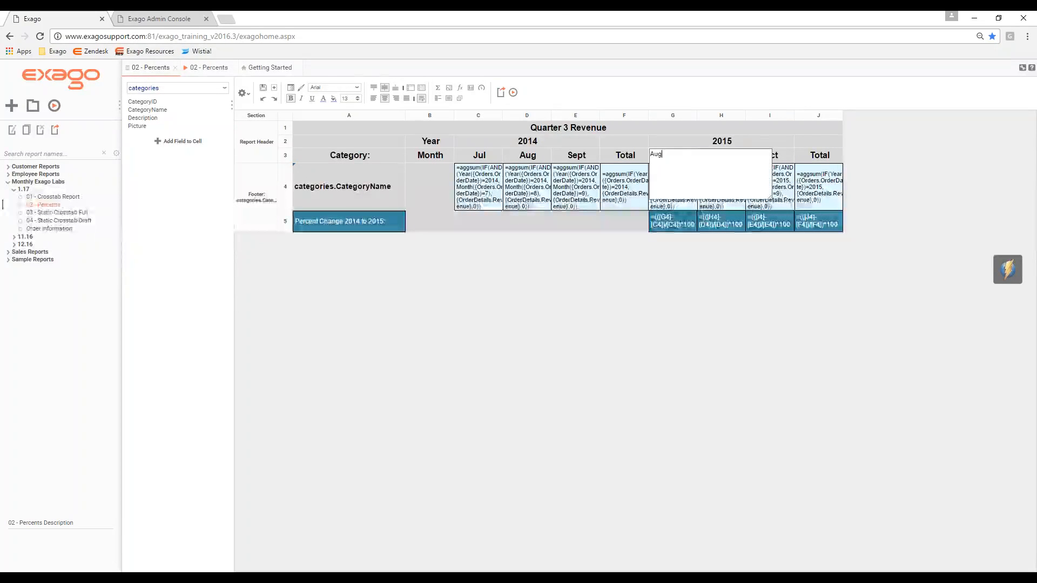
key(BackSpace)
key(BackSpace)
key(BackSpace)
text(Jul)
key(Tab)
text(Aug)
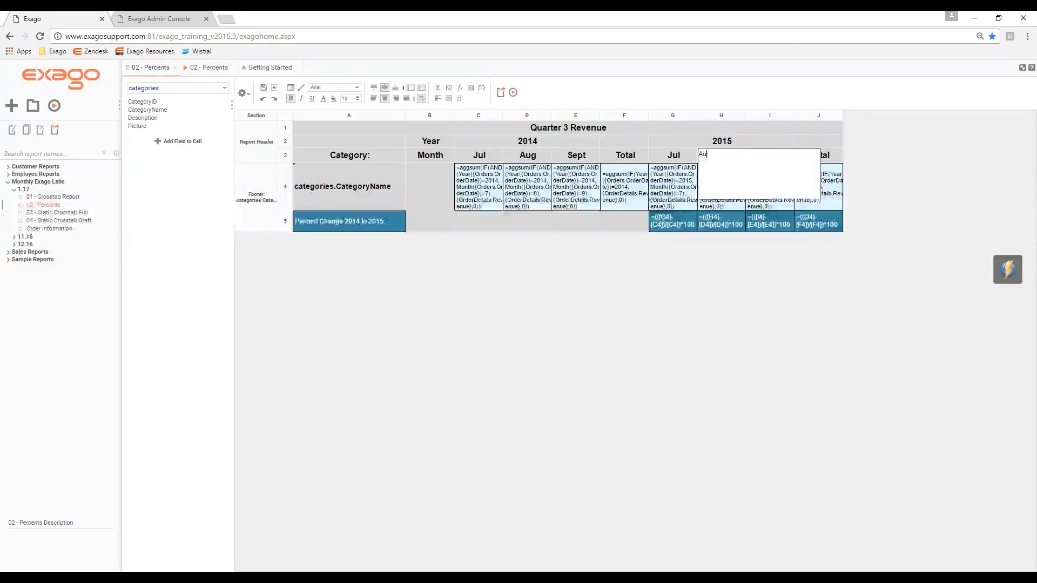
key(Tab)
text(Aw)
key(BackSpace)
key(BackSpace)
text(Sept)
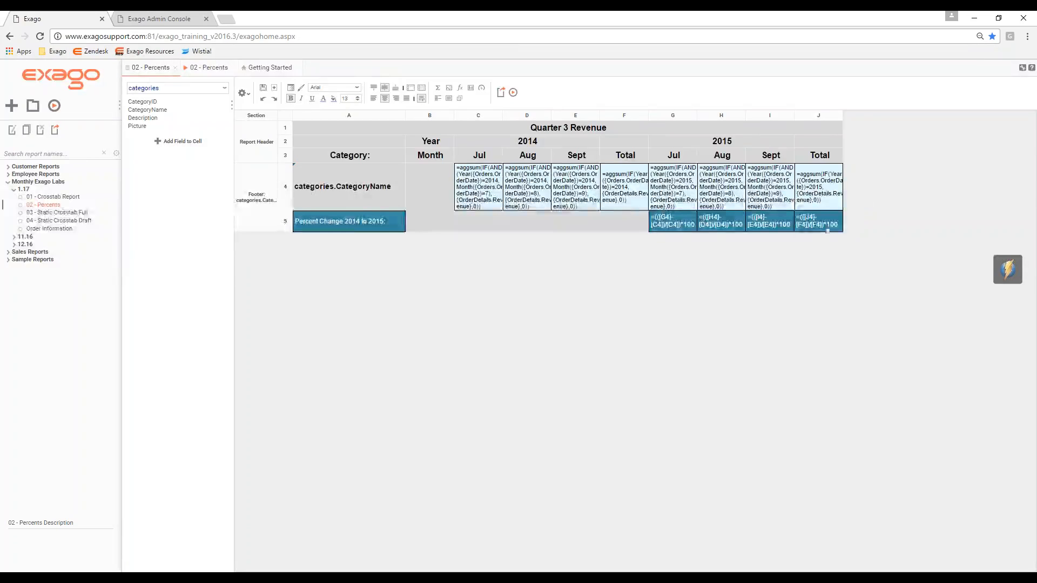
- Examine the Jul 2015 and 2015 Total percent-change formulas in the design and compare them with the percentages in the report output
click(513, 92)
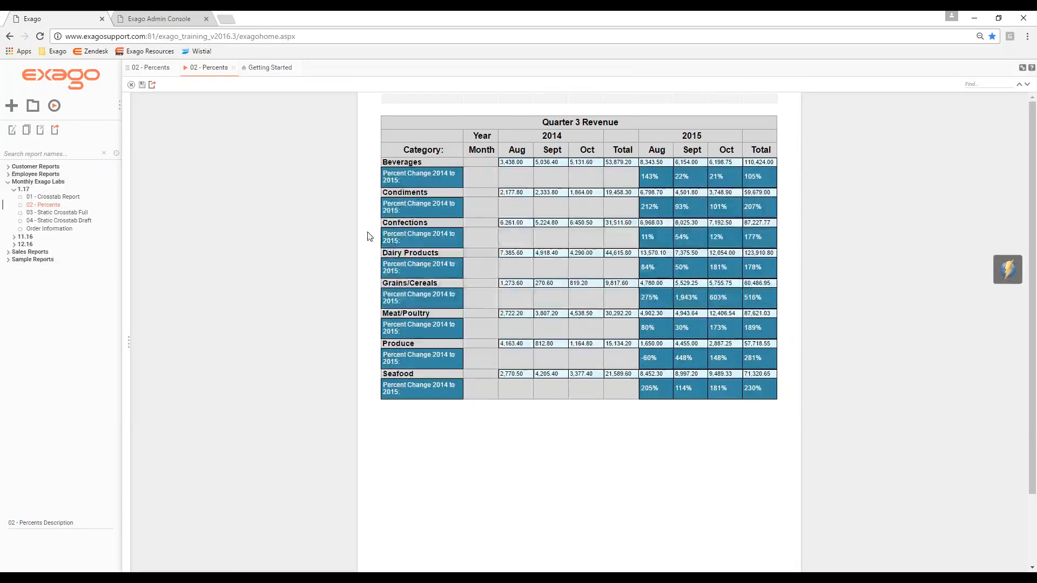
click(151, 86)
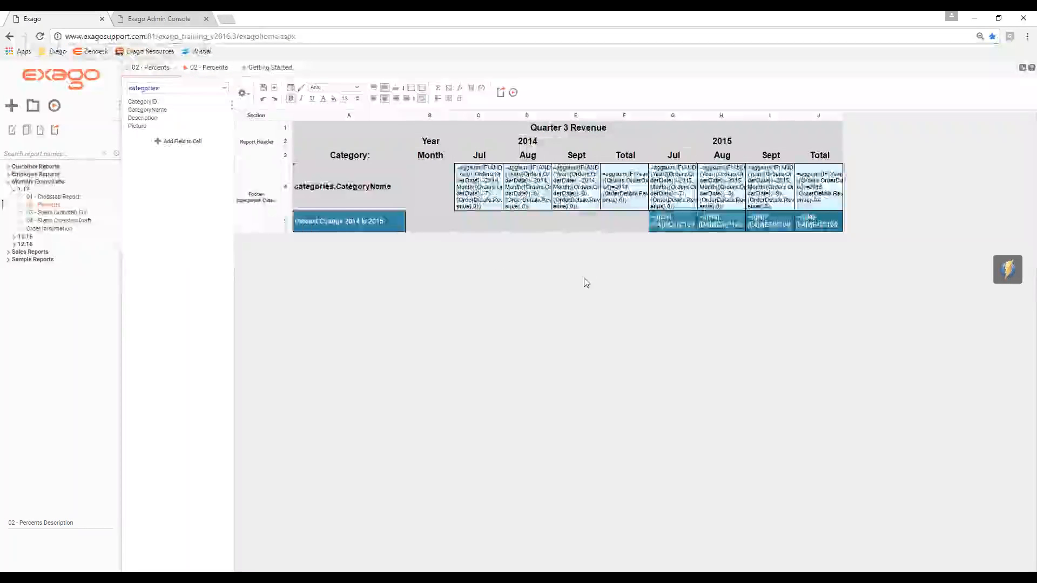
double_click(677, 224)
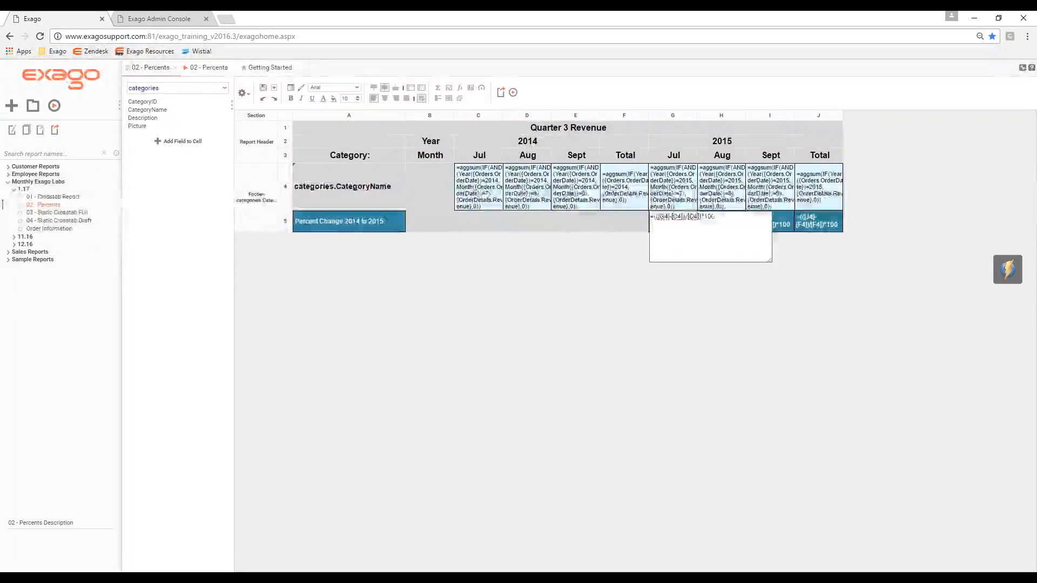
click(674, 299)
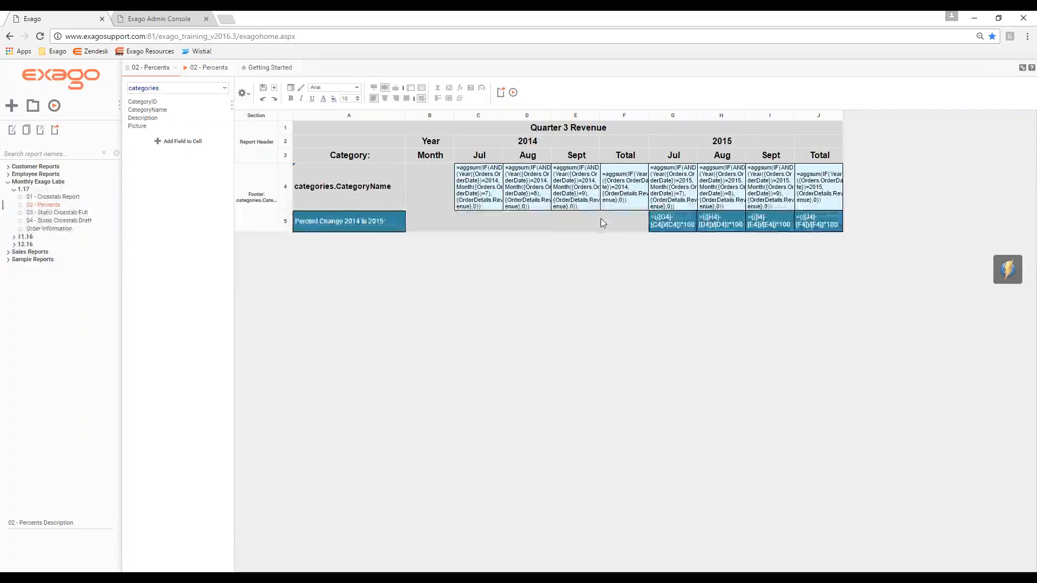
double_click(658, 222)
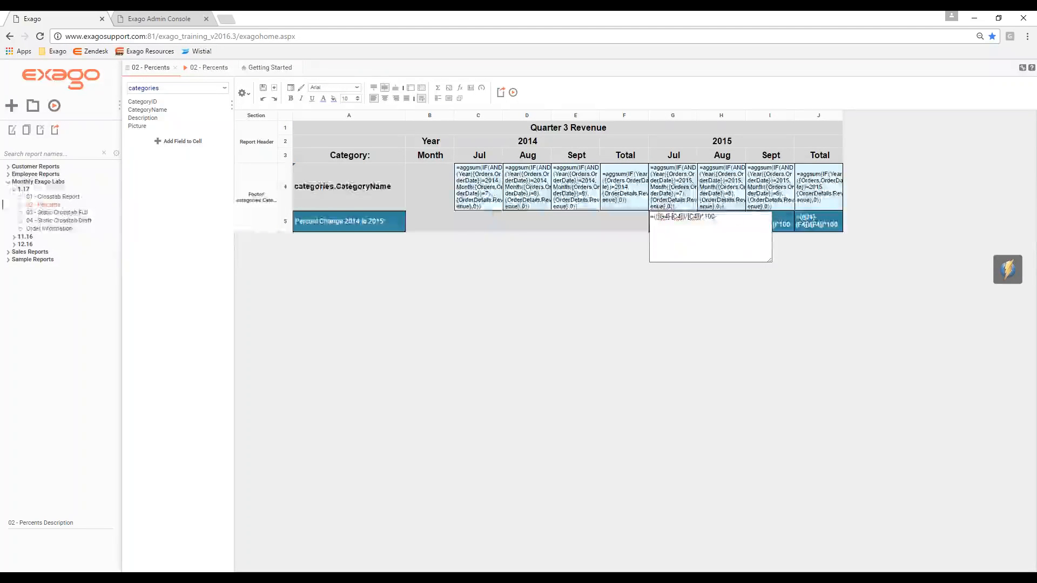
click(635, 380)
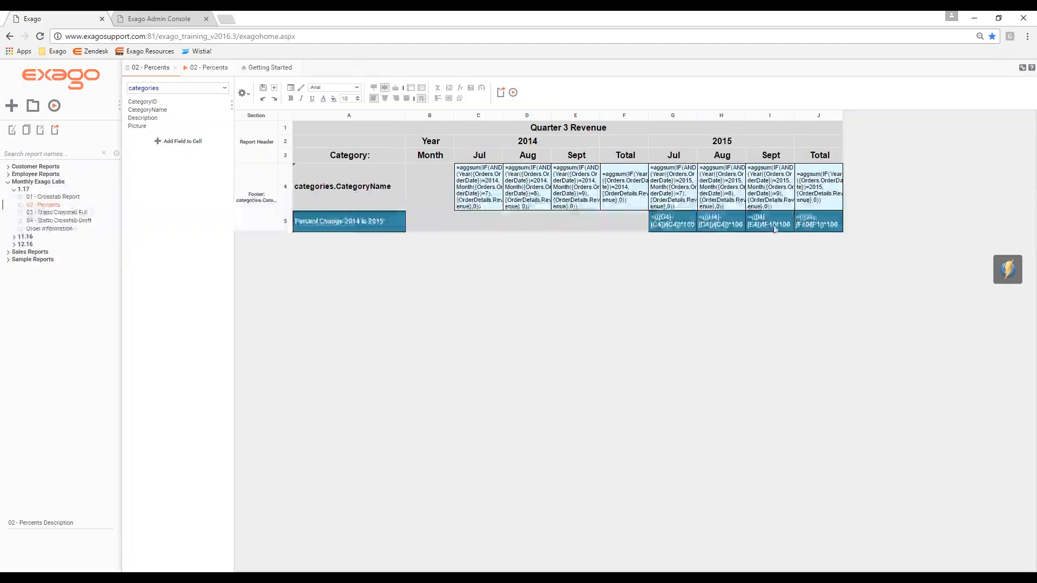
click(825, 228)
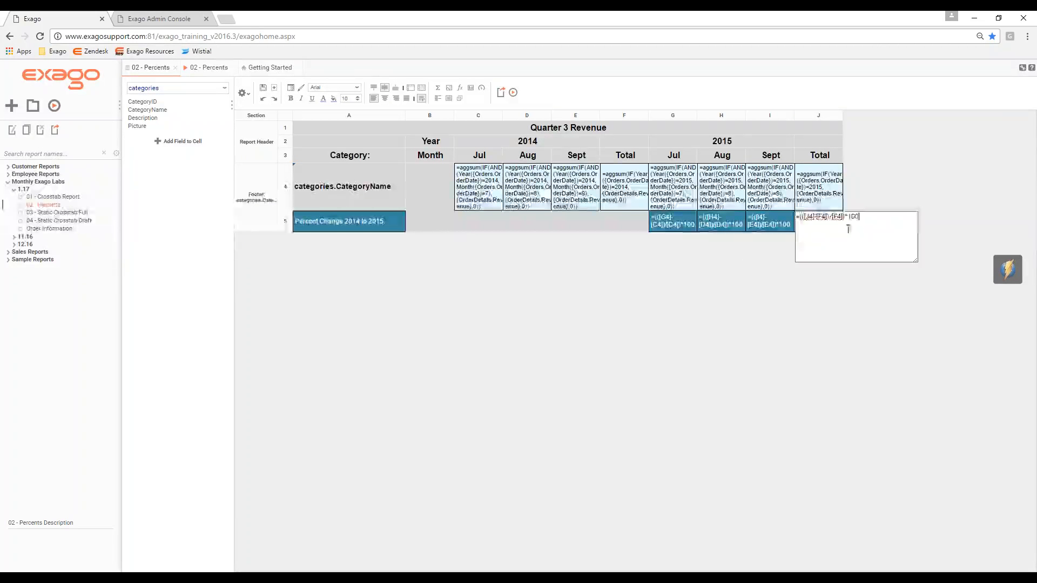
click(782, 338)
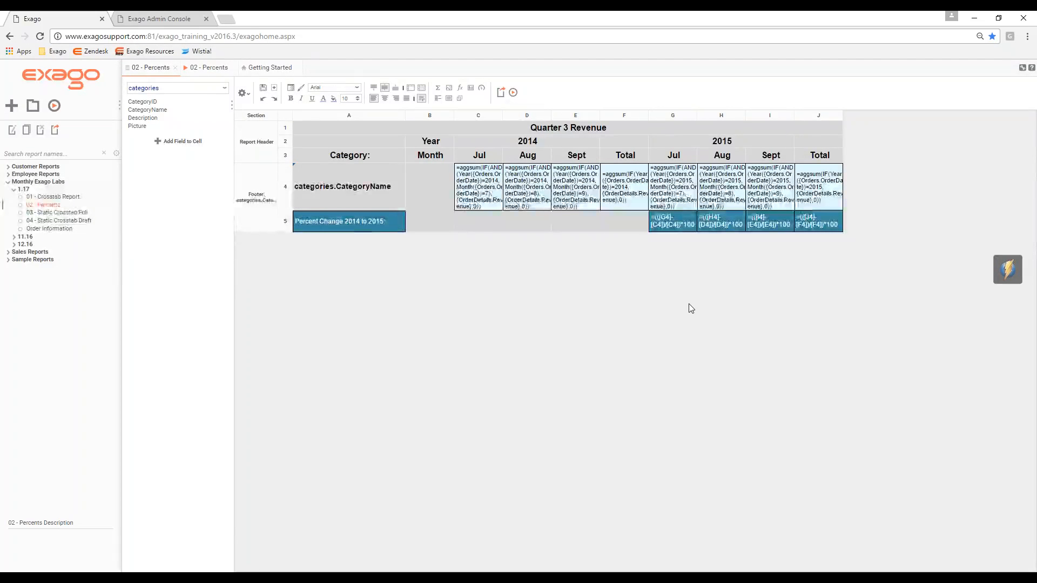
click(222, 74)
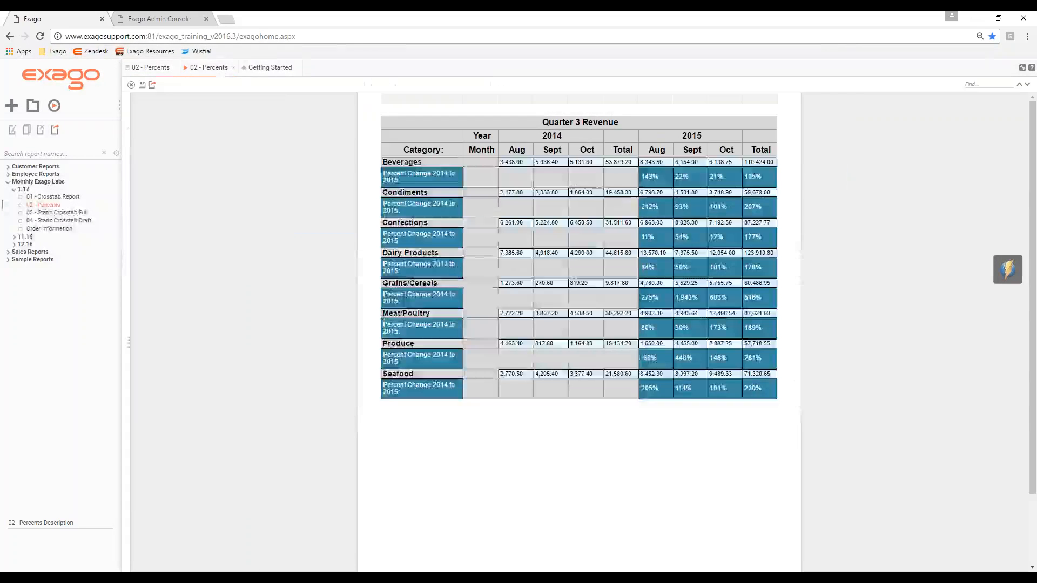